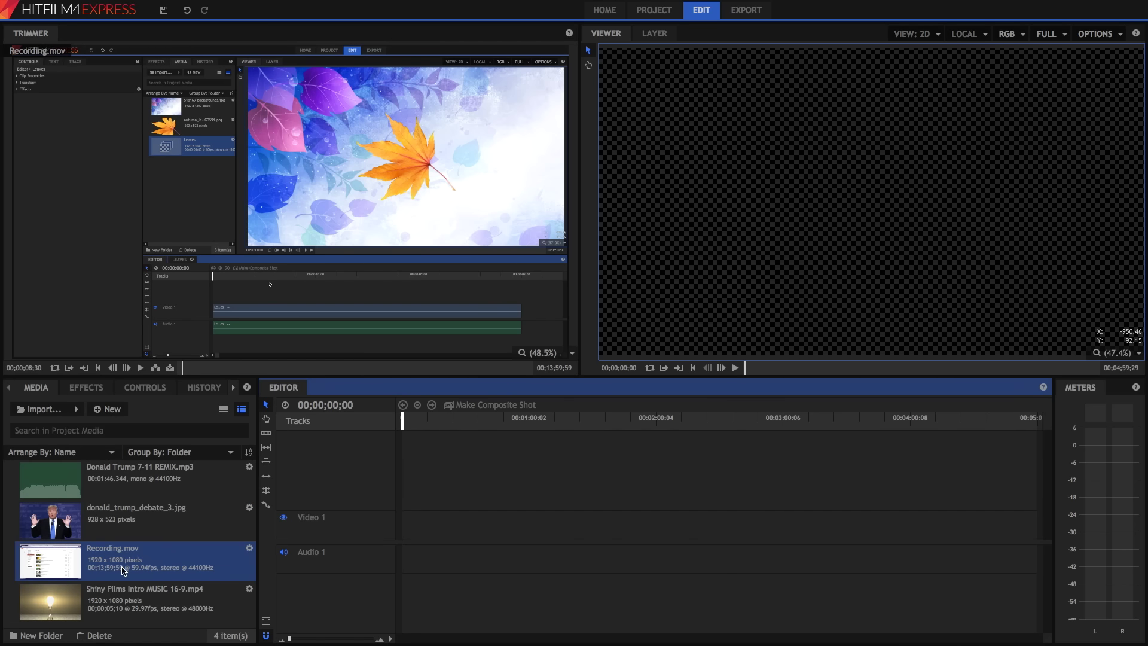
- Change the project frame rate from 29.97 to 59.94 fps and apply it
{"action": "left_click", "coordinate": [181, 547]}
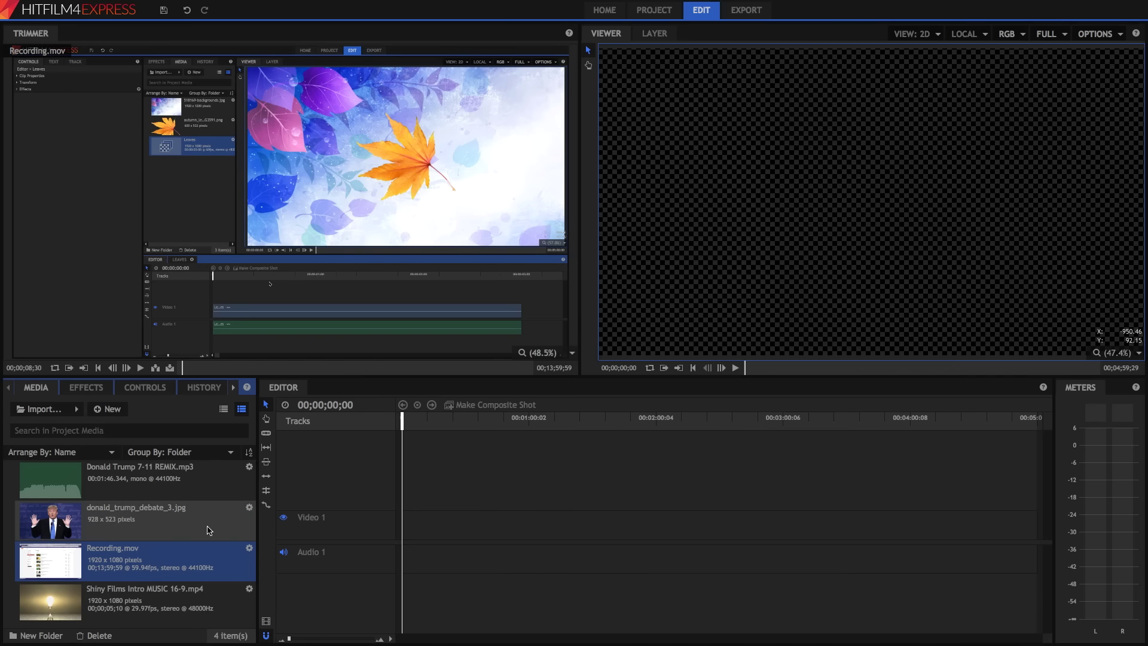
{"action": "left_click", "coordinate": [643, 13]}
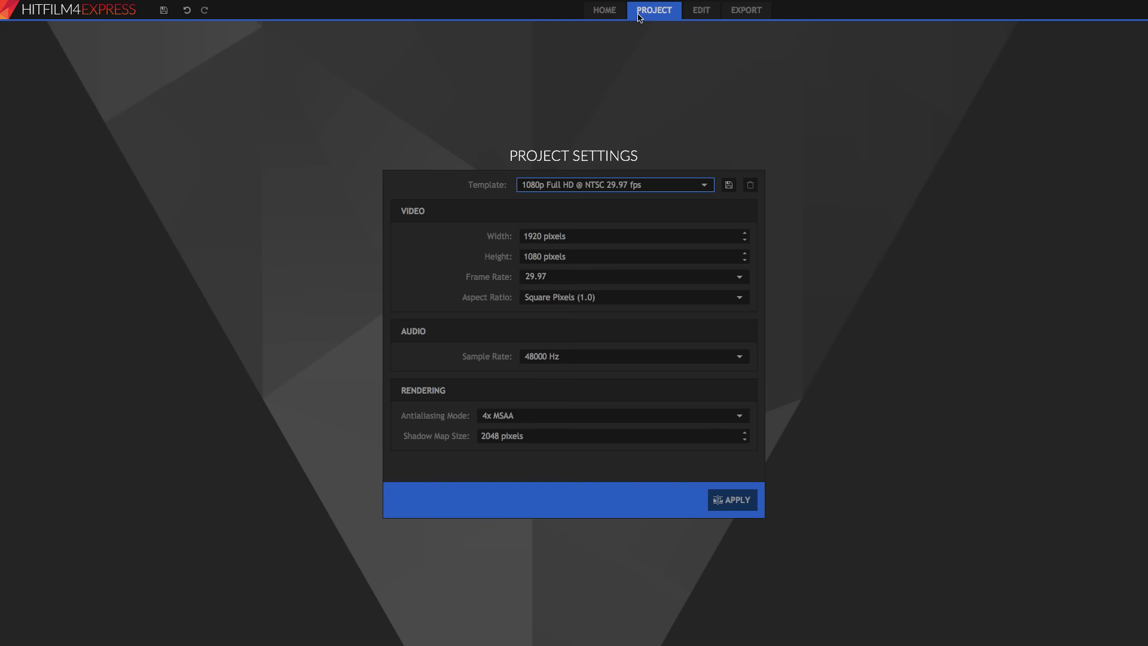
{"action": "left_click", "coordinate": [574, 277]}
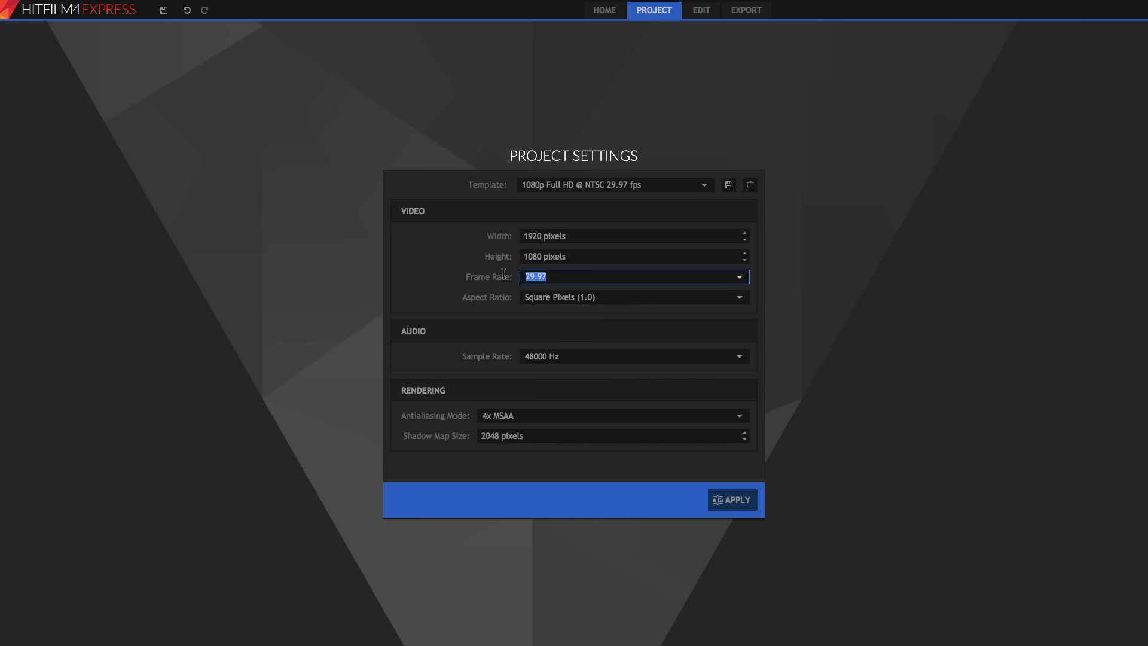
{"action": "type", "text": "59"}
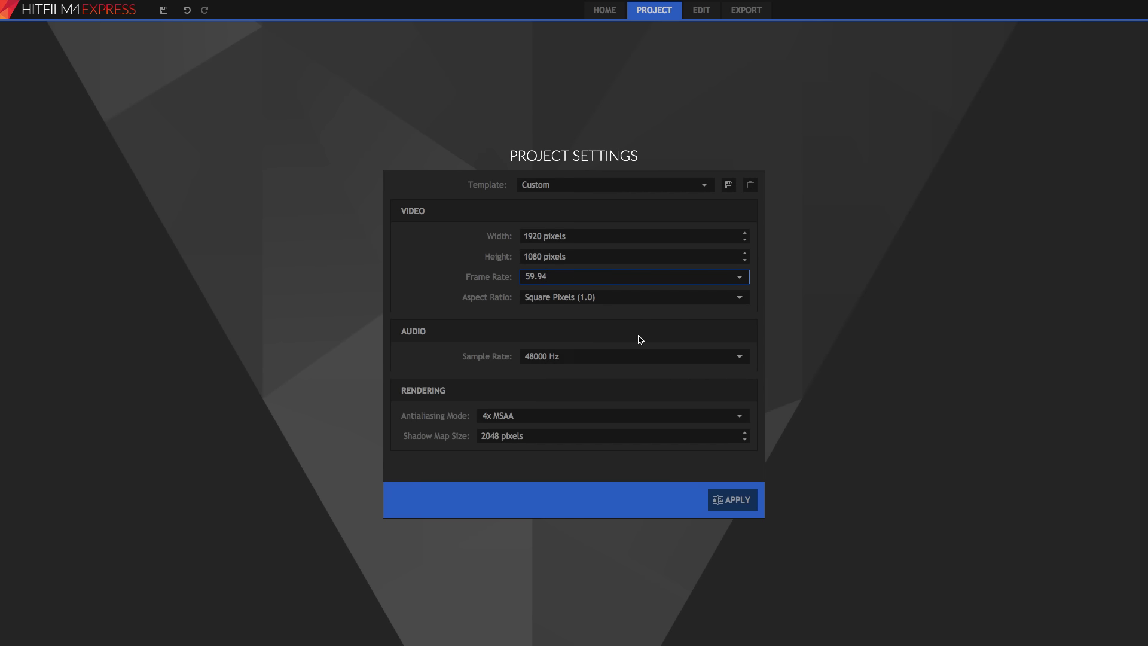
{"action": "left_click", "coordinate": [734, 500]}
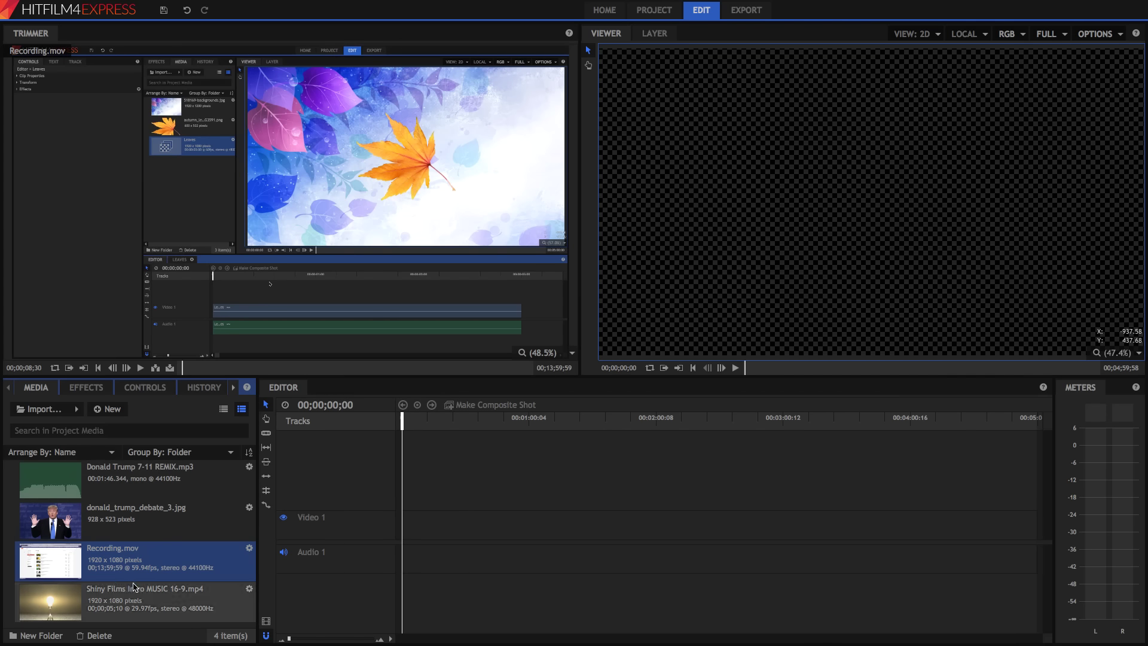
- Add the Shiny Films intro to Video 1 and Audio 1, keeping the existing sequence settings
{"action": "left_click_drag", "start_coordinate": [107, 593], "coordinate": [408, 529]}
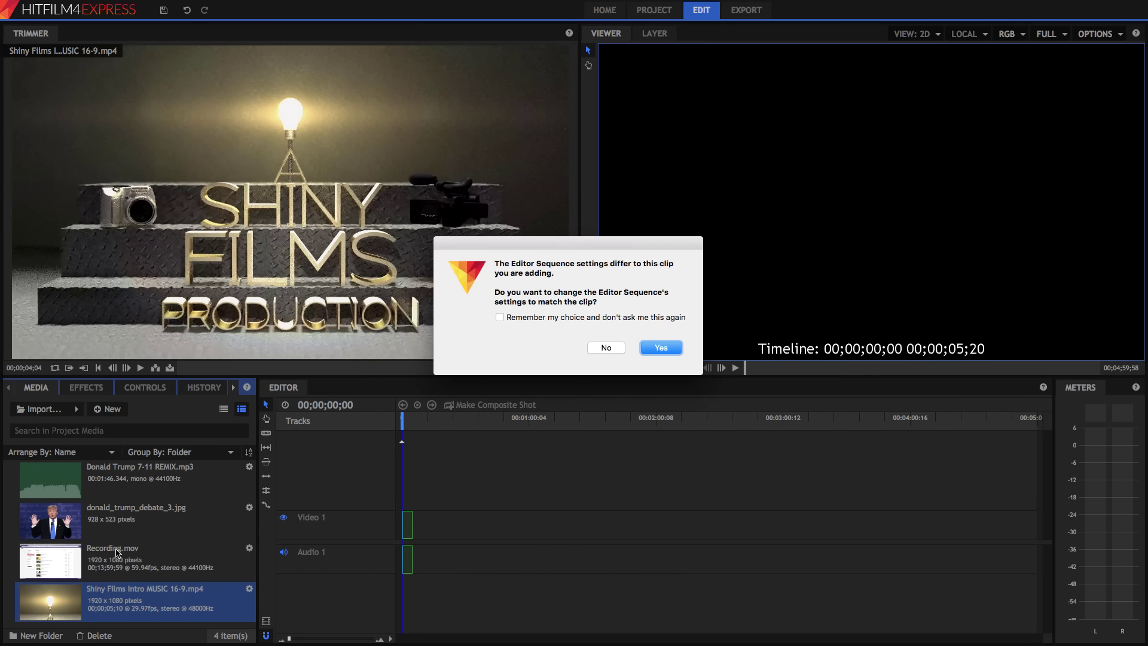
{"action": "left_click", "coordinate": [606, 347]}
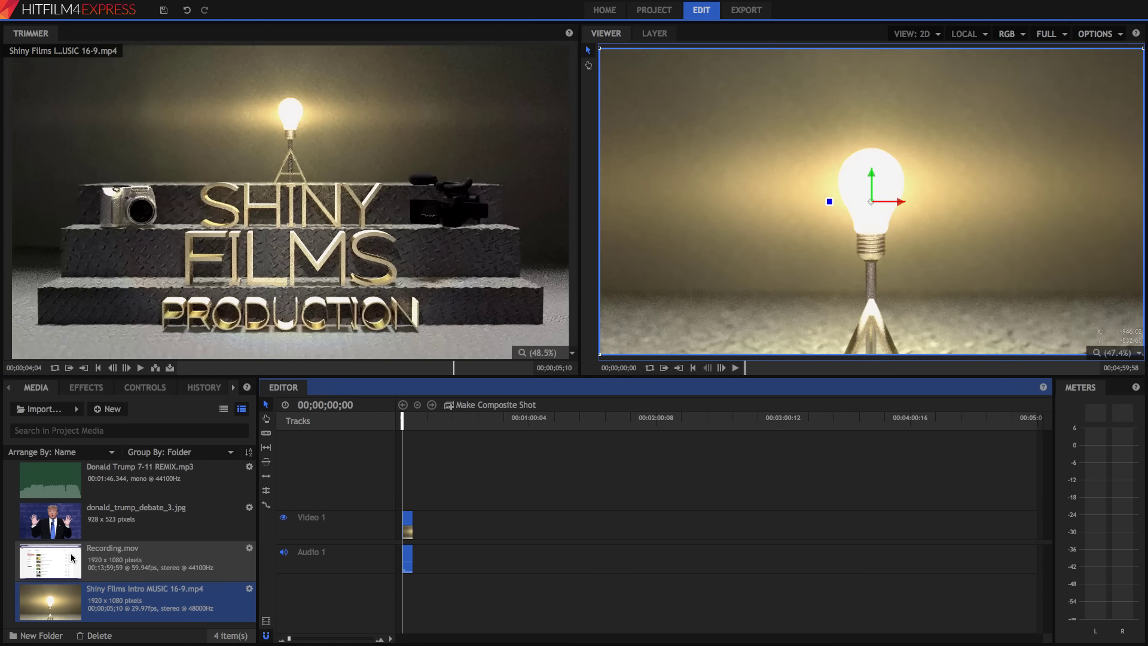
{"action": "left_click", "coordinate": [101, 564]}
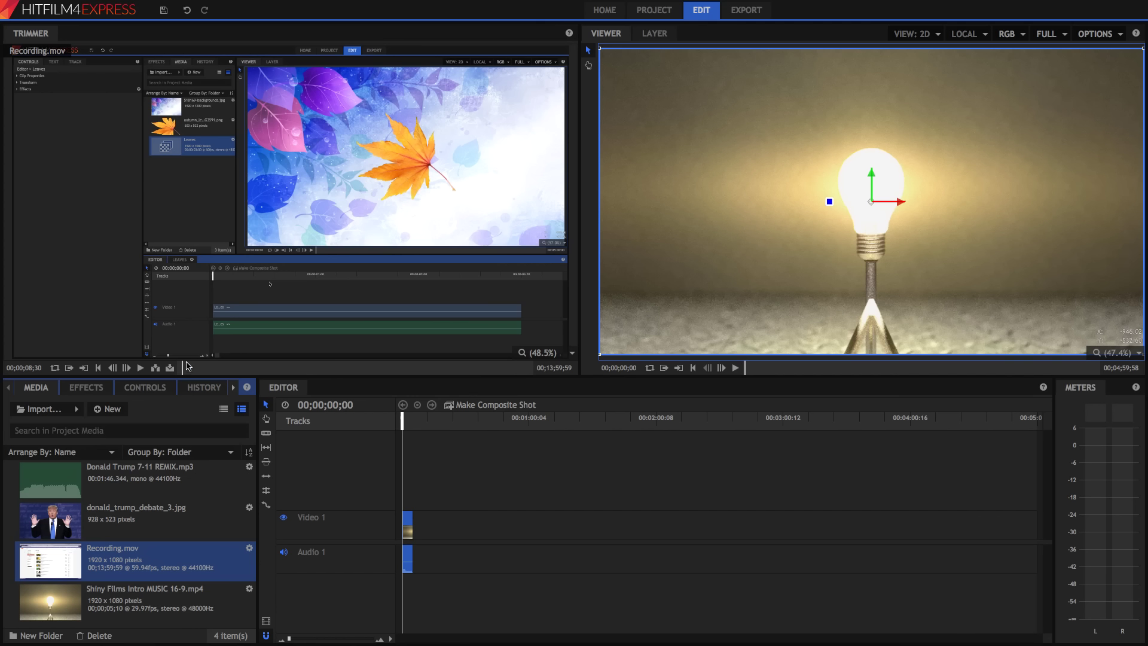
- Trim Recording.mov to start at 00;00;05;20 and insert it right after the intro
{"action": "left_click", "coordinate": [72, 370]}
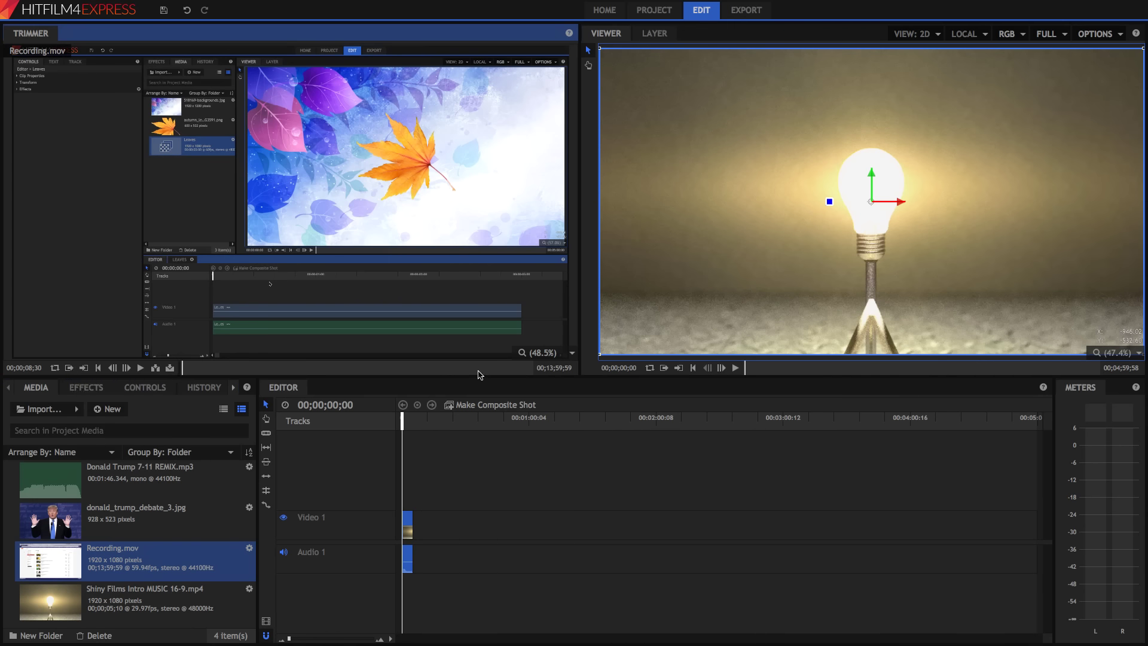
{"action": "left_click", "coordinate": [502, 368]}
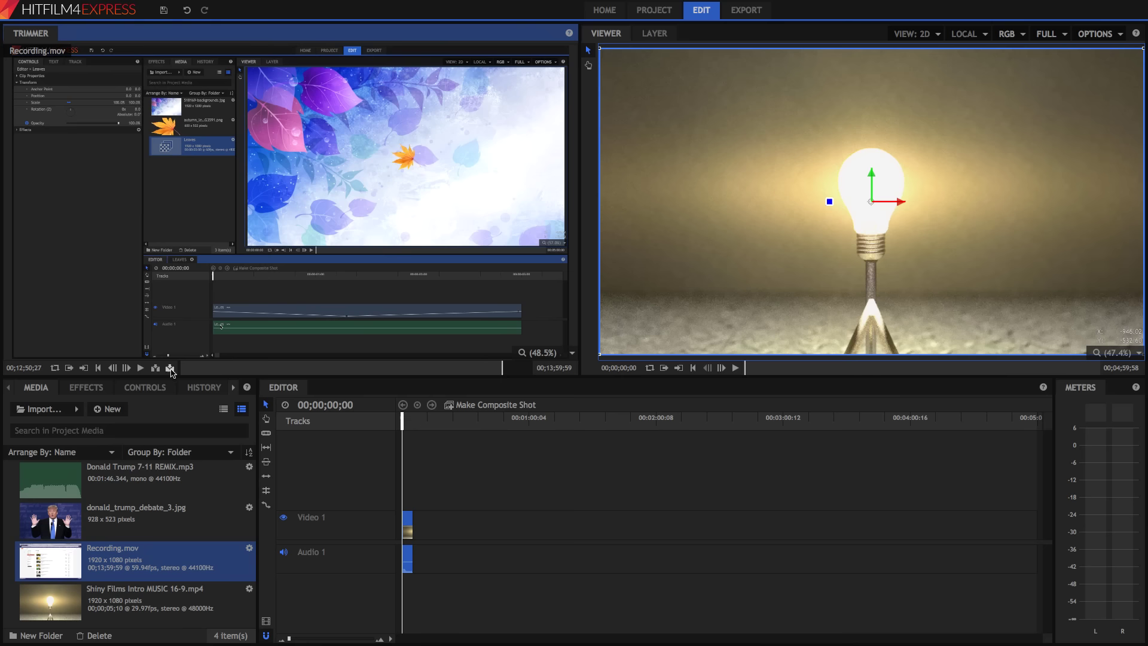
{"action": "left_click", "coordinate": [412, 419]}
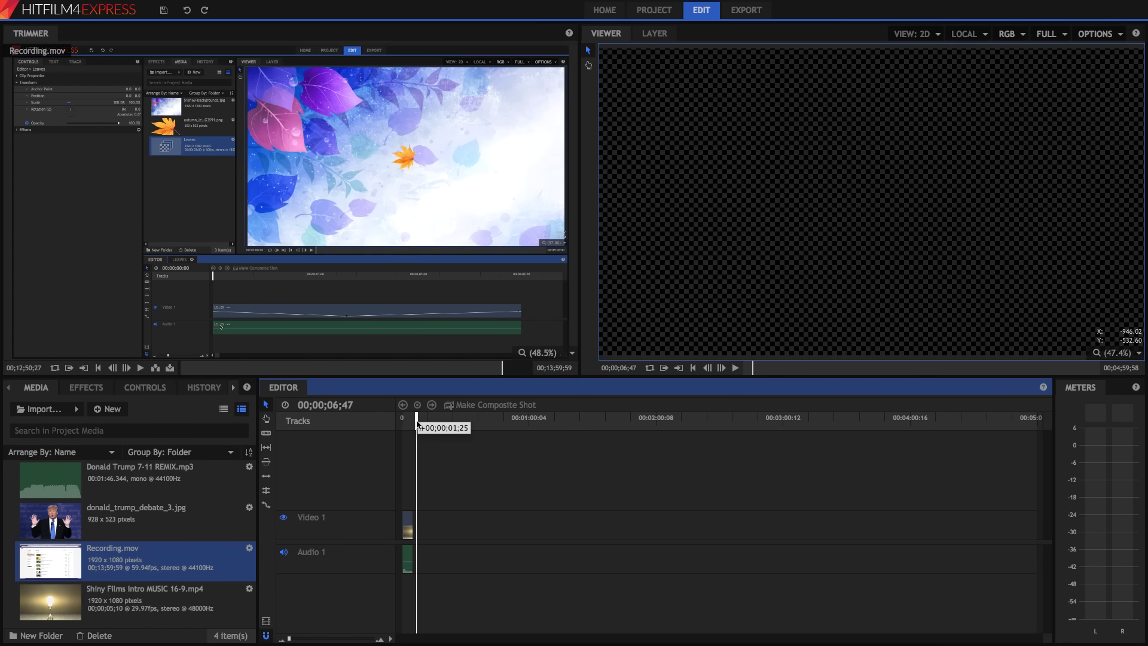
{"action": "left_click", "coordinate": [155, 367]}
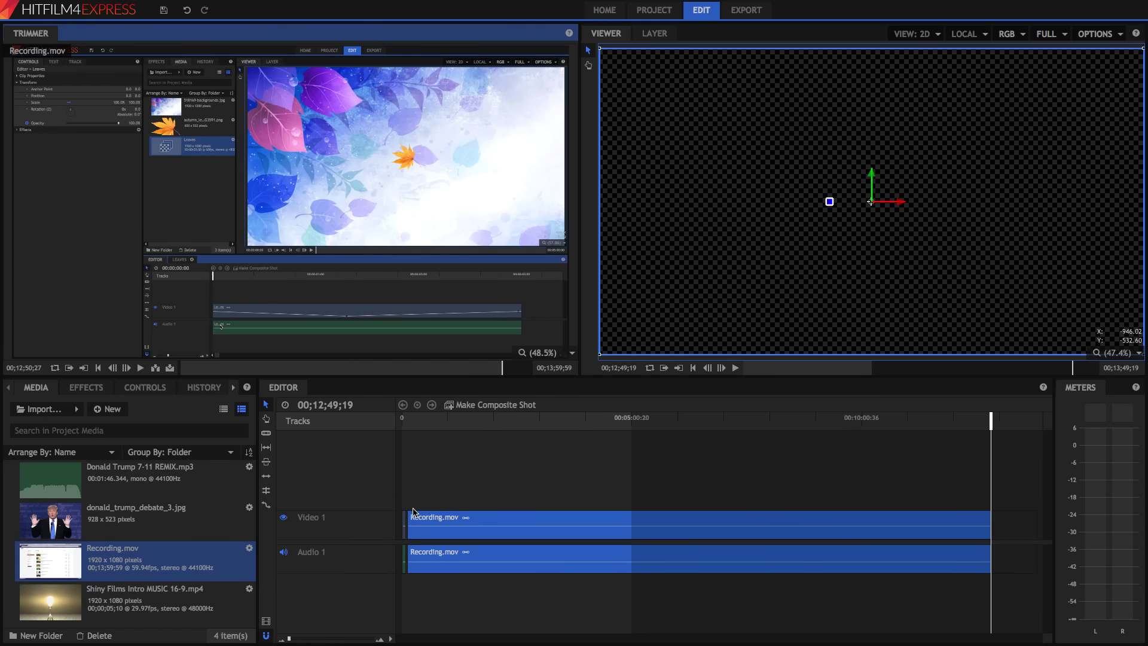
{"action": "left_click_drag", "start_coordinate": [421, 518], "coordinate": [421, 519]}
{"action": "left_click", "coordinate": [406, 422]}
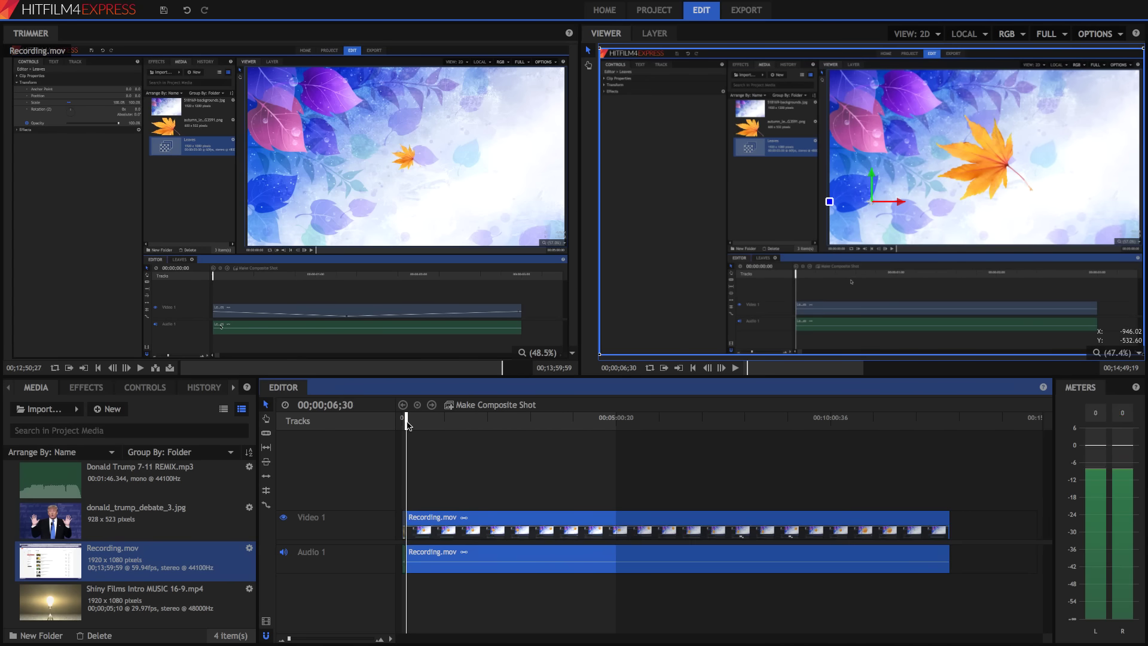
- Slice Recording.mov at the playhead about 12 seconds in
{"action": "left_click_drag", "start_coordinate": [289, 639], "coordinate": [293, 640]}
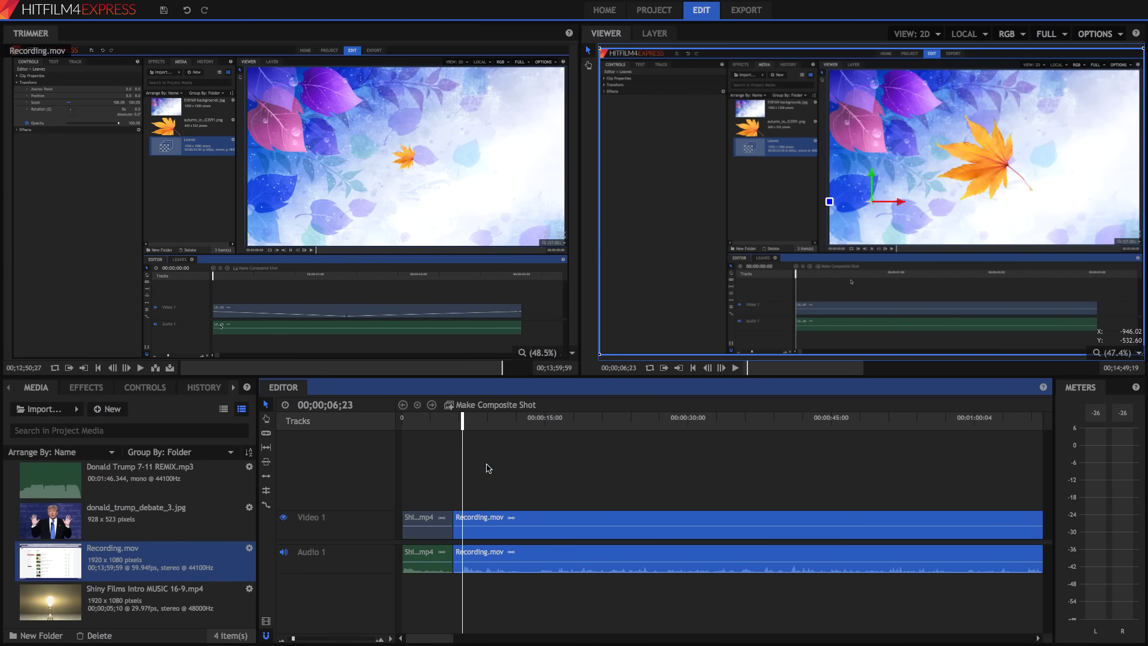
{"action": "left_click_drag", "start_coordinate": [498, 421], "coordinate": [513, 449]}
{"action": "left_click", "coordinate": [697, 500]}
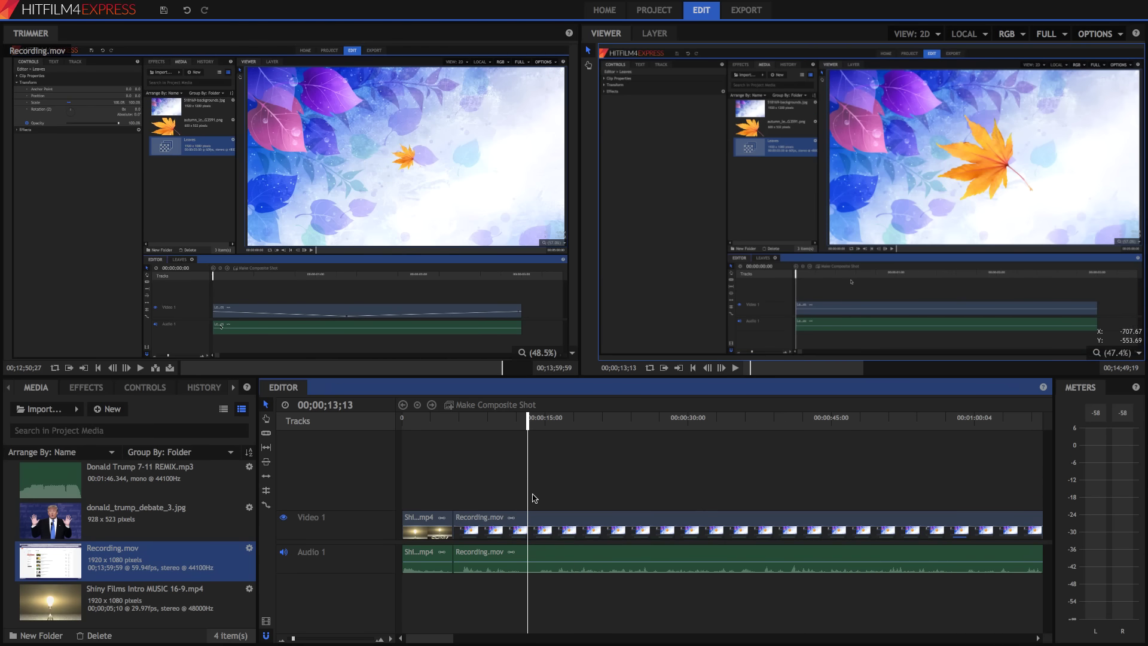
{"action": "left_click", "coordinate": [541, 519]}
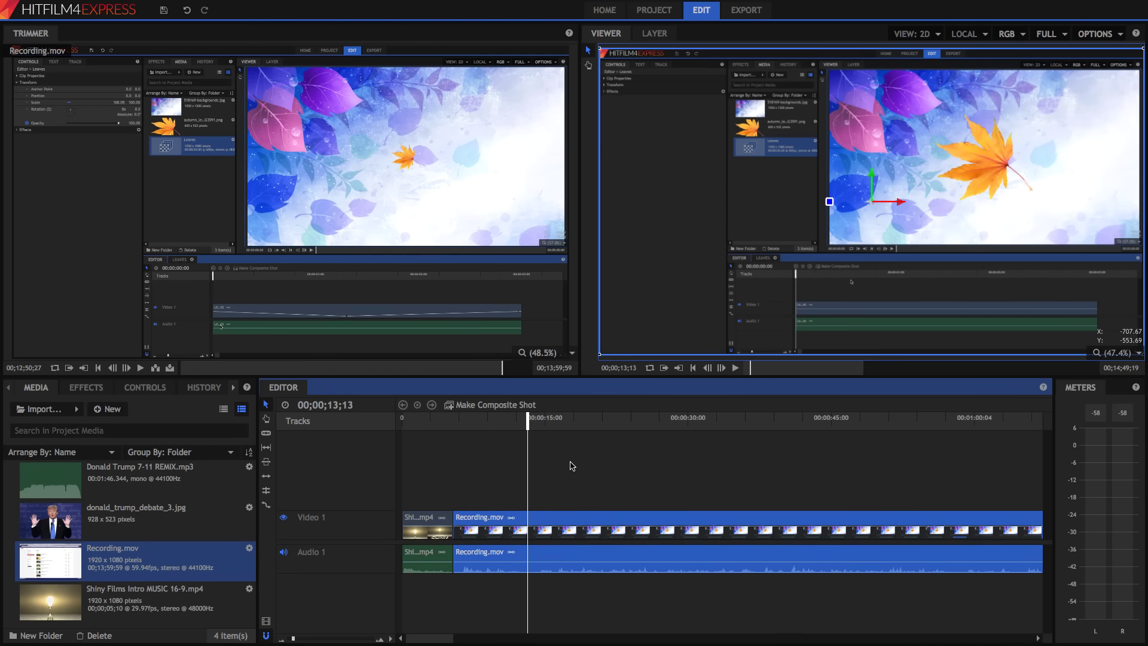
{"action": "left_click_drag", "start_coordinate": [512, 421], "coordinate": [522, 421]}
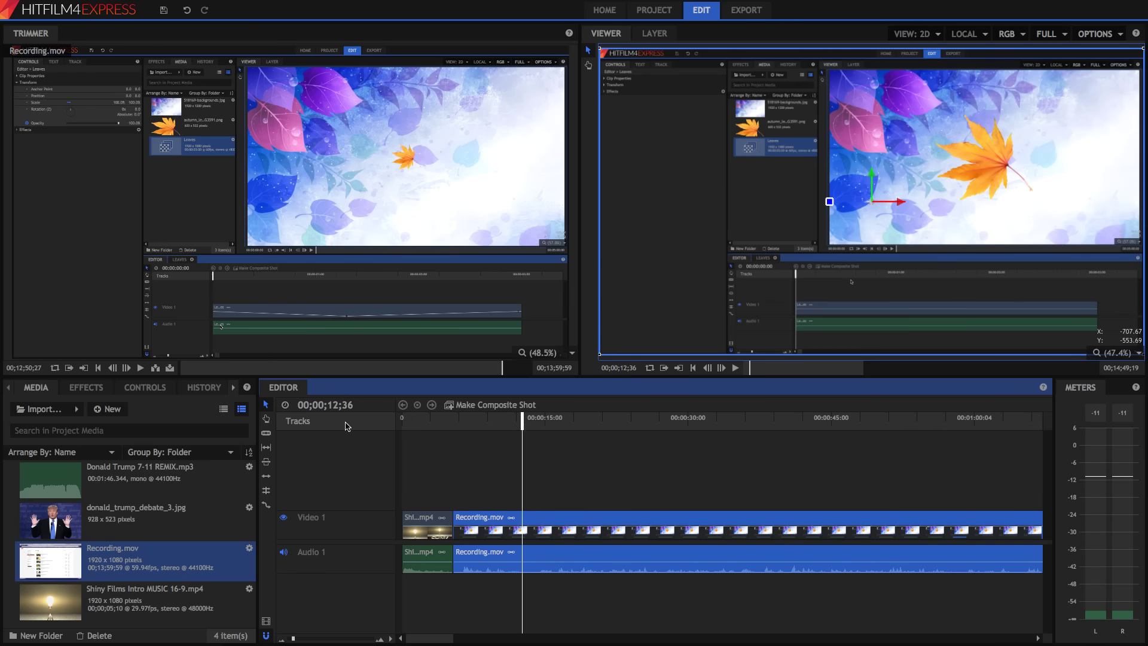
{"action": "left_click", "coordinate": [266, 435]}
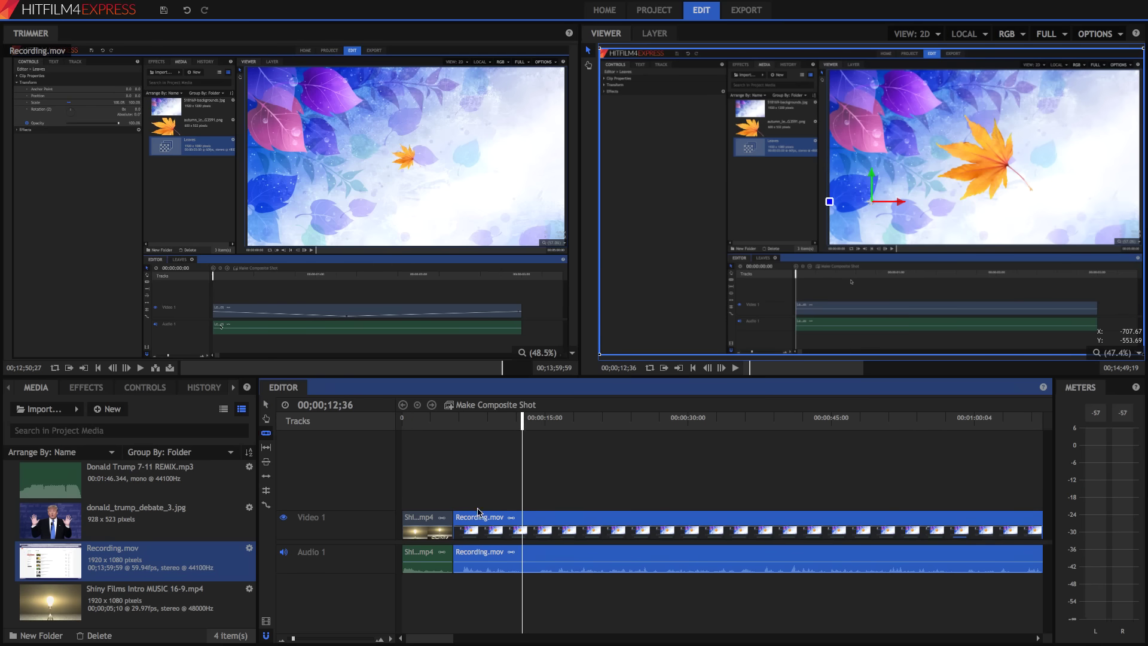
{"action": "left_click", "coordinate": [519, 518]}
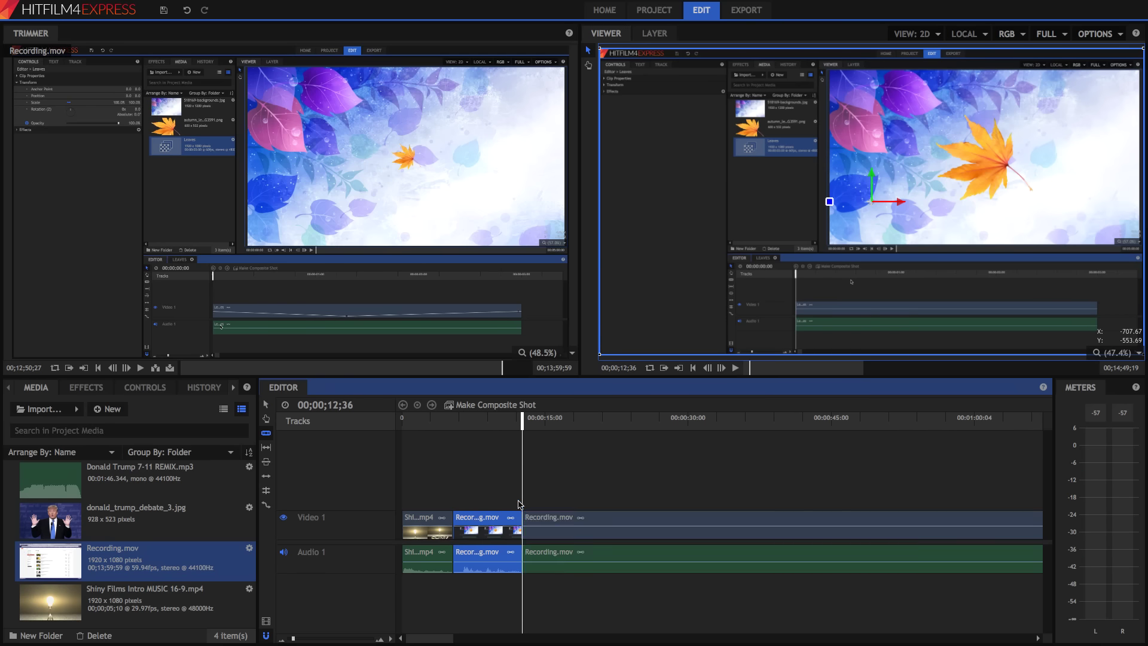
{"action": "left_click", "coordinate": [266, 404]}
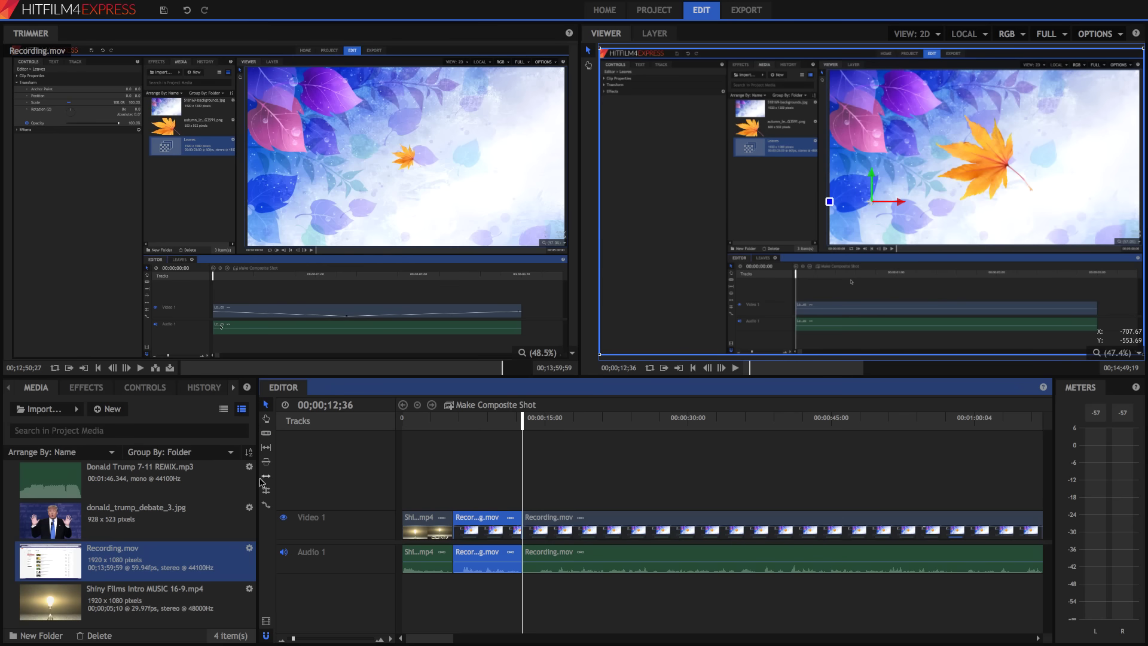
- Roll the cut between the two Recording.mov pieces later, toward about 14 seconds
{"action": "left_click", "coordinate": [267, 477]}
{"action": "left_click", "coordinate": [538, 420]}
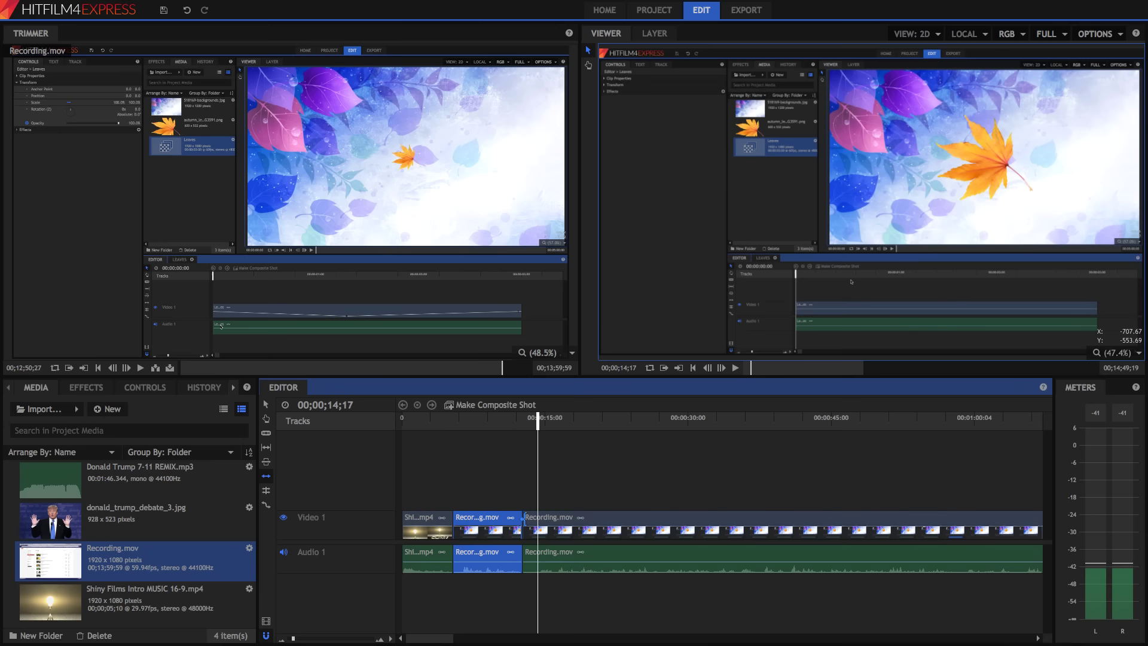
{"action": "left_click_drag", "start_coordinate": [524, 519], "coordinate": [538, 521]}
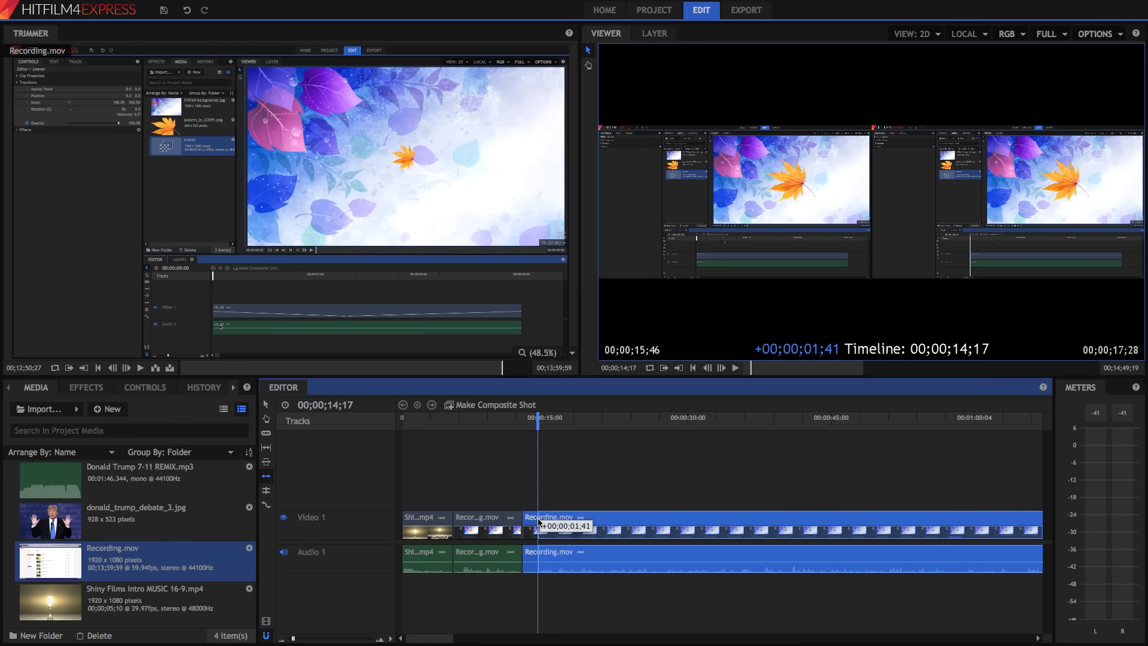
{"action": "left_click_drag", "start_coordinate": [540, 528], "coordinate": [541, 528]}
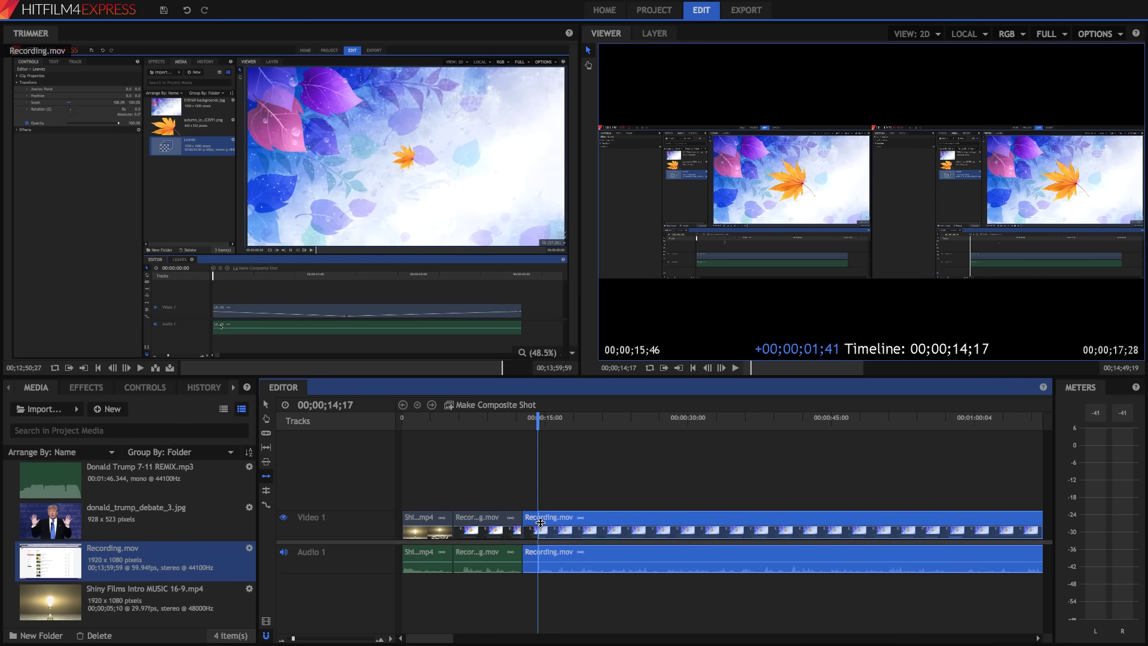
{"action": "left_click_drag", "start_coordinate": [526, 422], "coordinate": [523, 424]}
{"action": "key", "text": "v"}
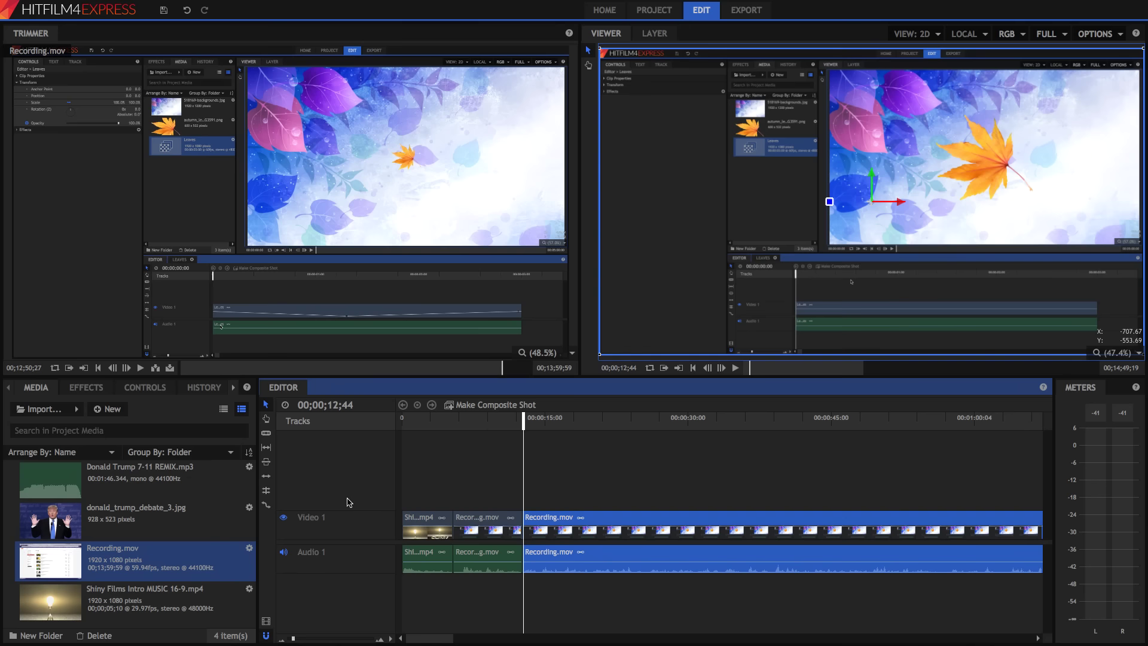
- Add donald_trump_debate_3.jpg to Video 2 and show its Transform controls
{"action": "left_click_drag", "start_coordinate": [113, 520], "coordinate": [1032, 487]}
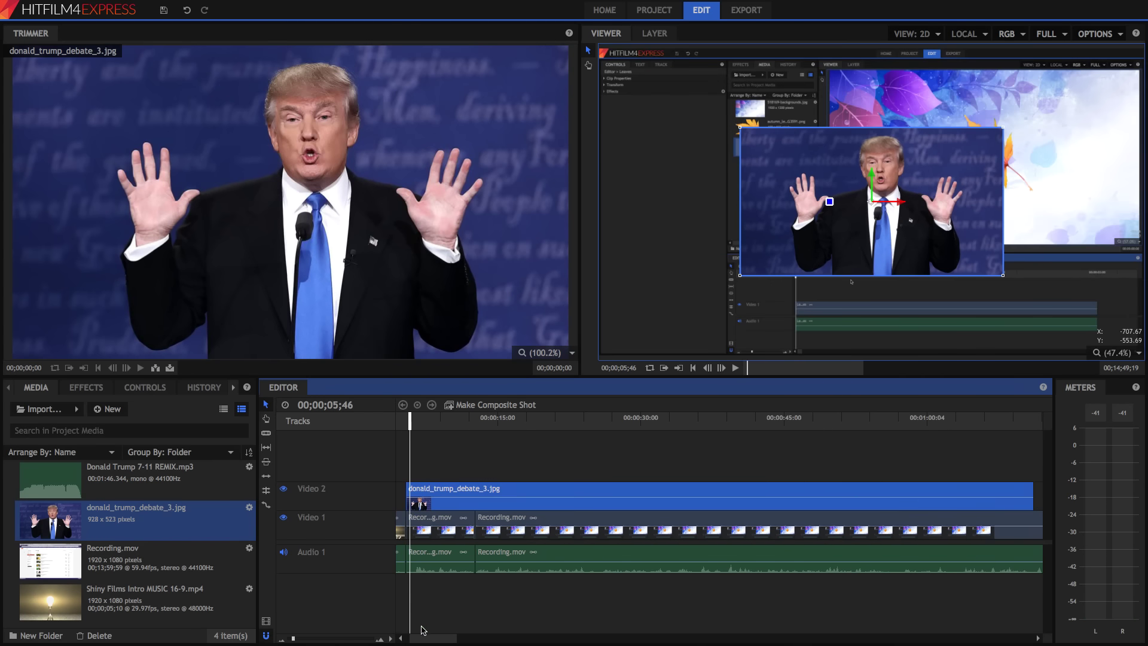
{"action": "left_click_drag", "start_coordinate": [431, 638], "coordinate": [422, 638]}
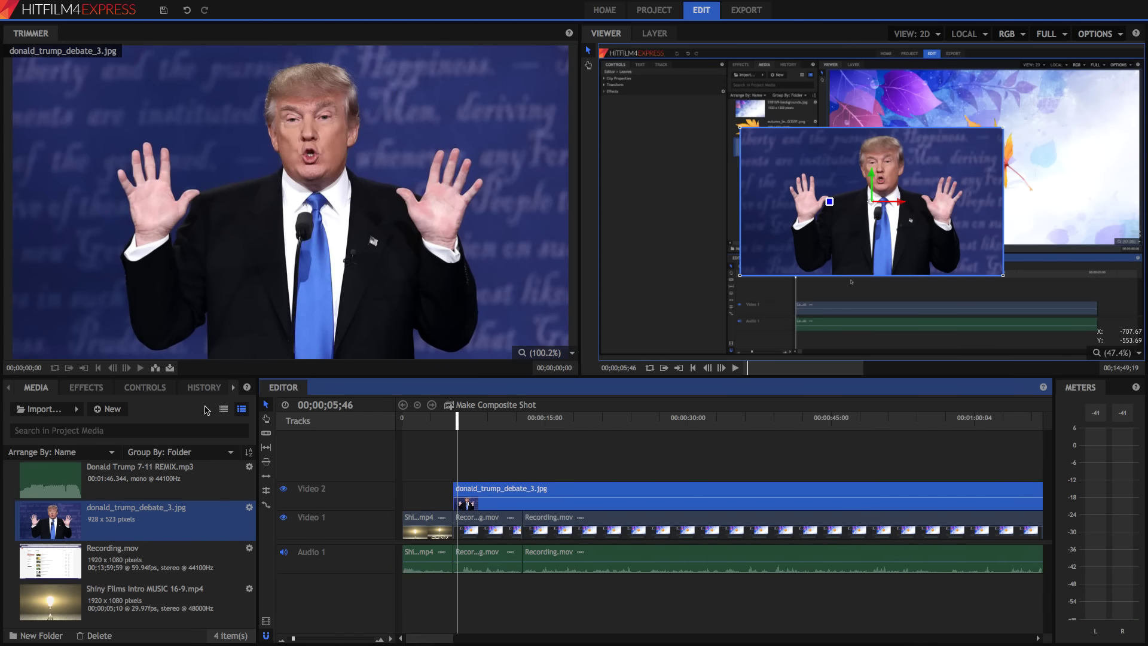
{"action": "left_click", "coordinate": [129, 389]}
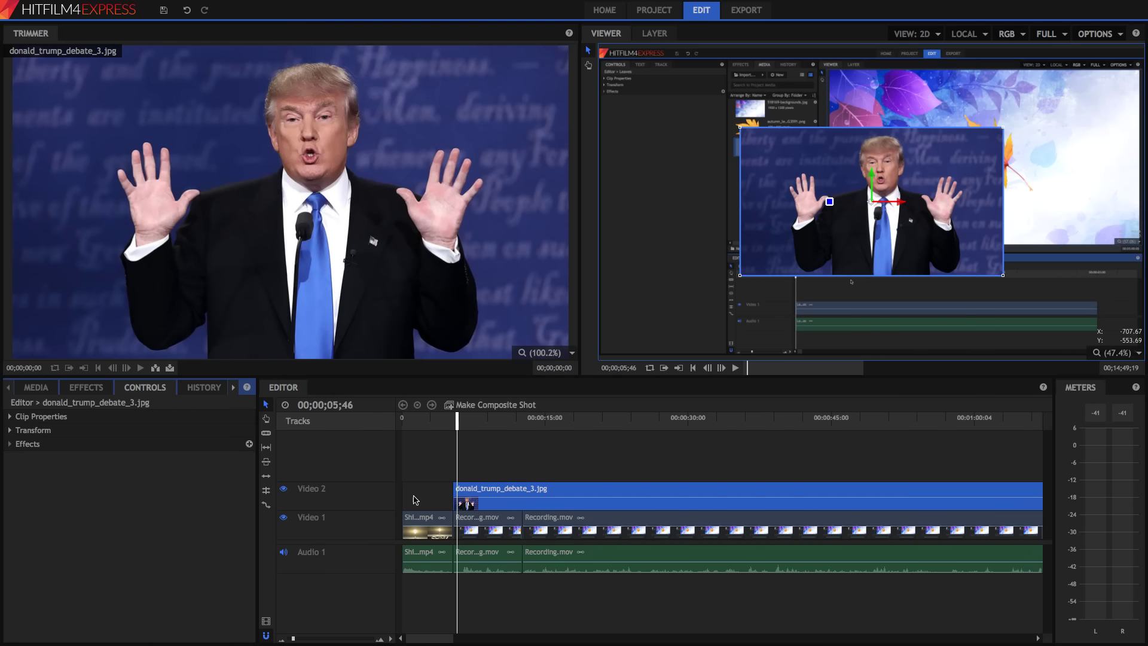
{"action": "left_click", "coordinate": [11, 431]}
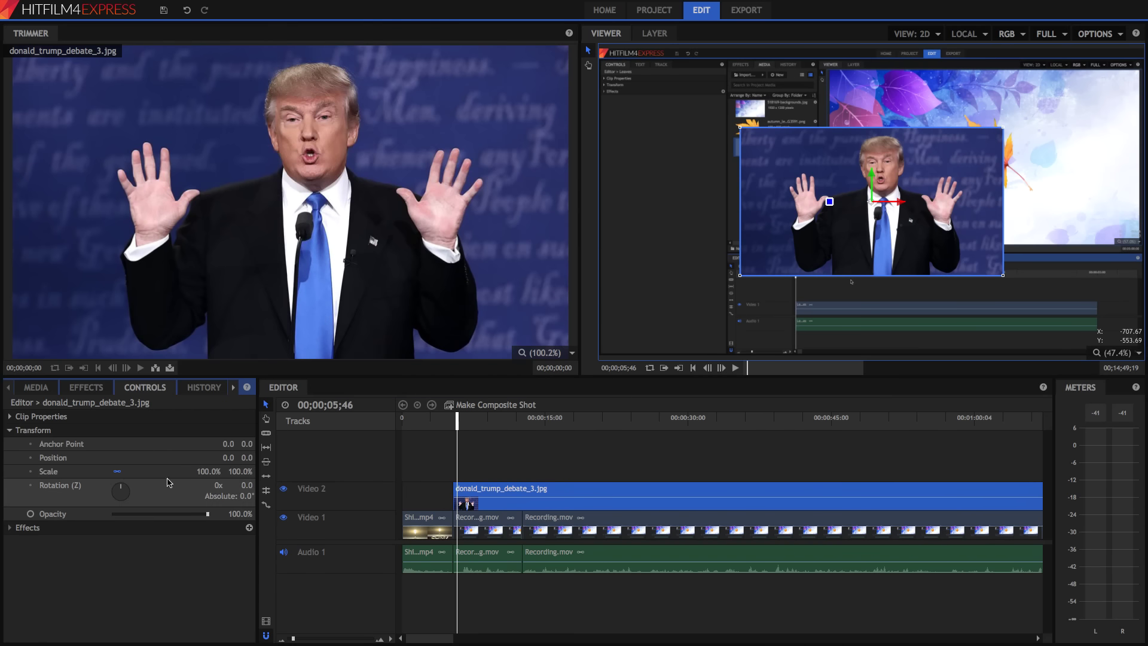
- Scale the debate image to 76% and move it to the frame's top-left corner
{"action": "left_click_drag", "start_coordinate": [215, 473], "coordinate": [182, 473]}
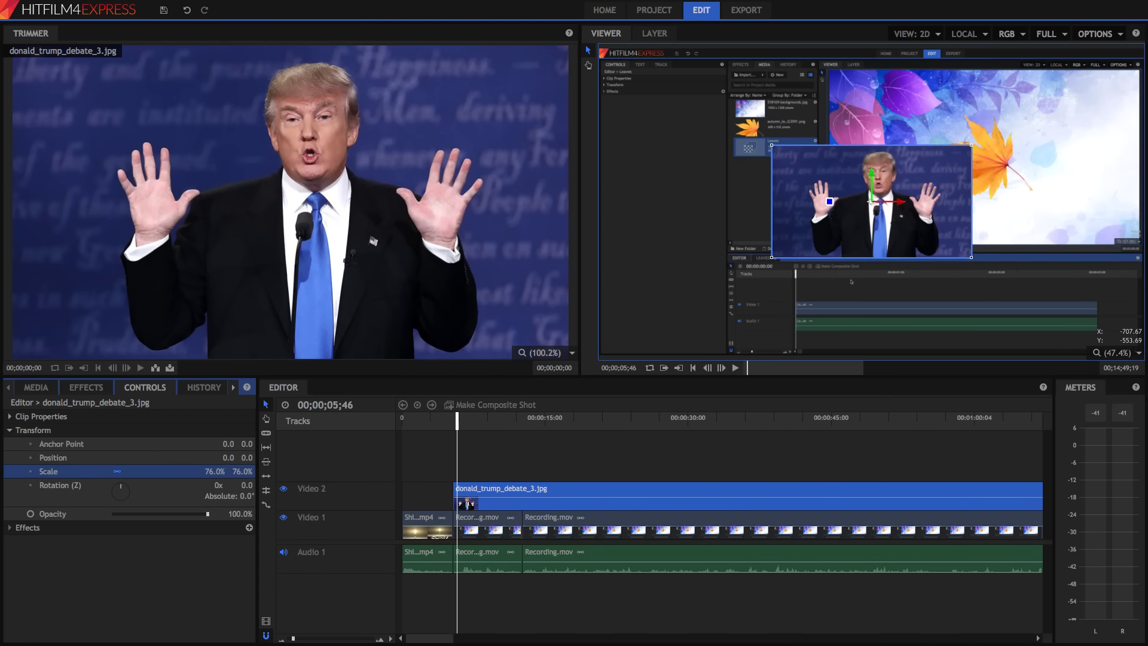
{"action": "left_click_drag", "start_coordinate": [913, 205], "coordinate": [739, 109]}
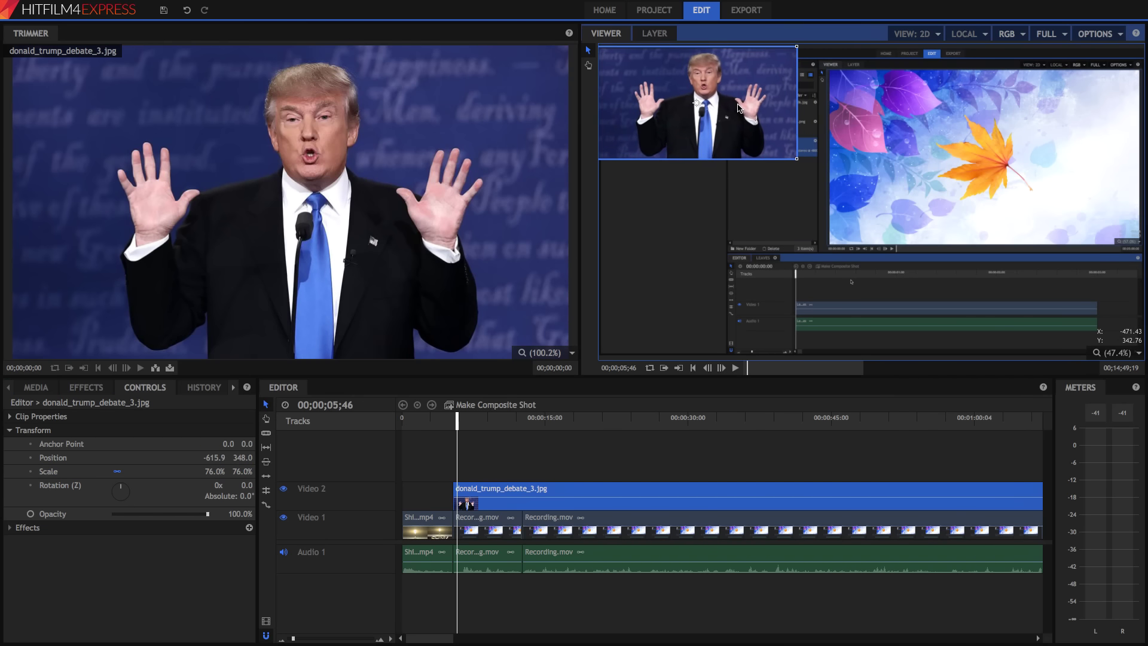
{"action": "left_click", "coordinate": [386, 443]}
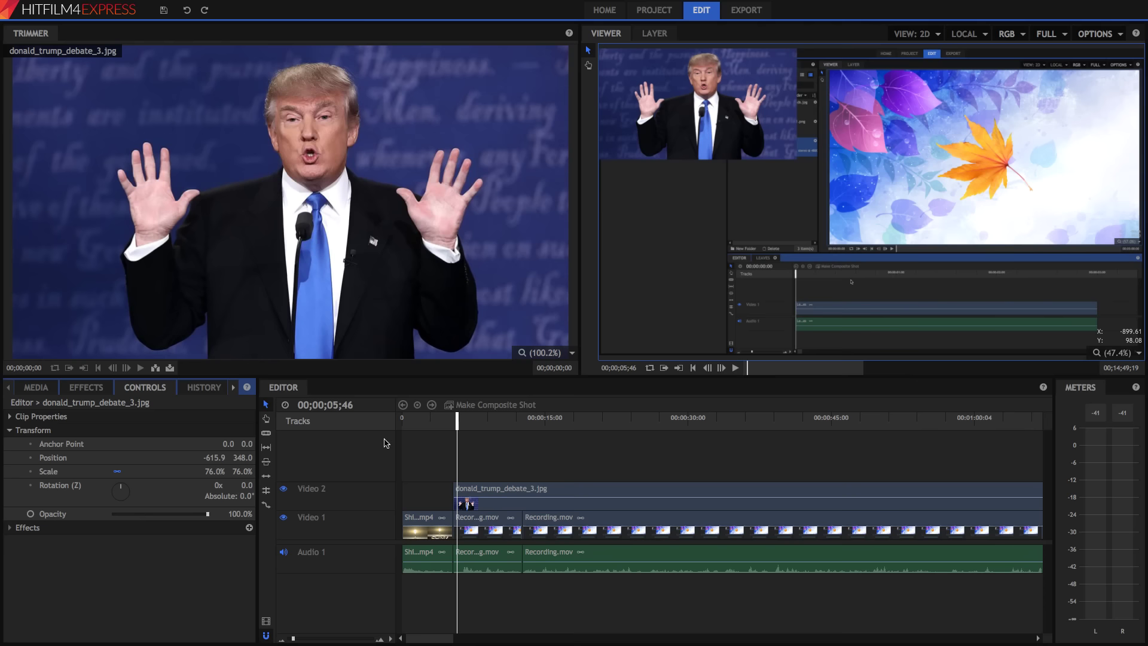
{"action": "left_click", "coordinate": [495, 429]}
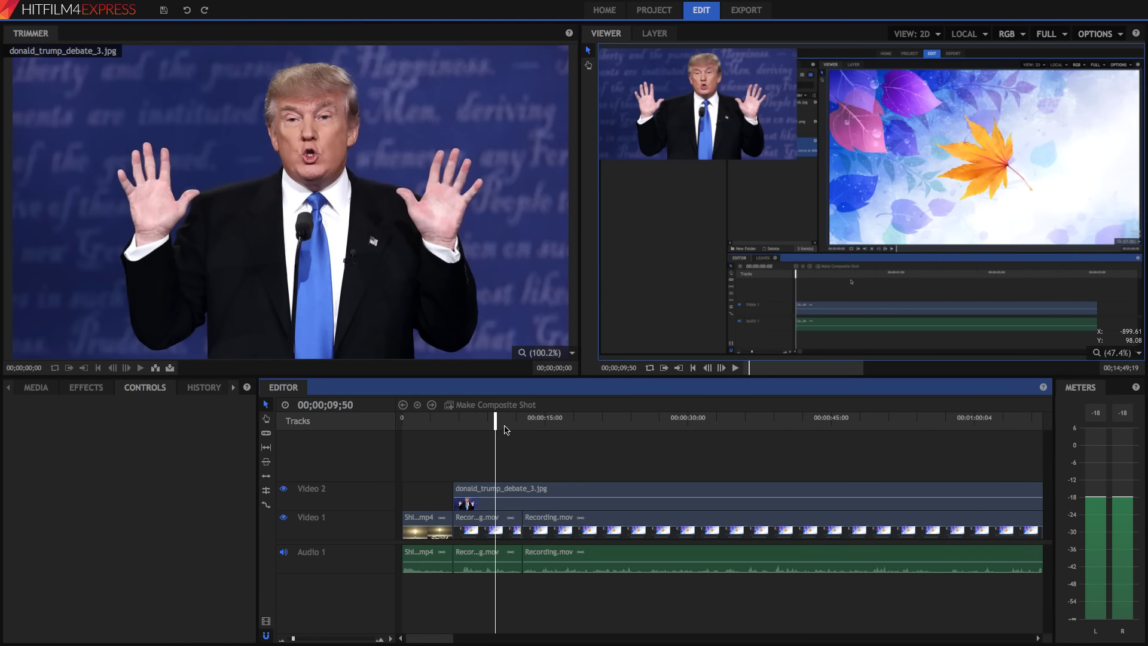
{"action": "left_click", "coordinate": [551, 421]}
{"action": "left_click", "coordinate": [580, 420]}
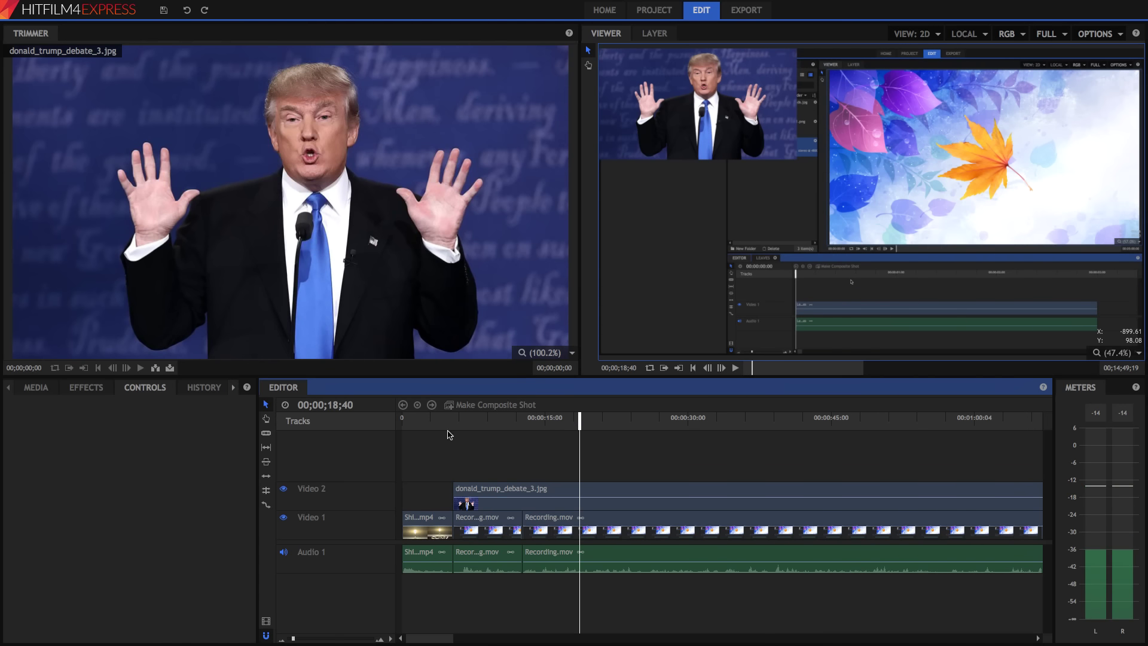
- Preview Donald Trump 7-11 REMIX.mp3 and place it on a new Audio 2 track
{"action": "left_click", "coordinate": [36, 387]}
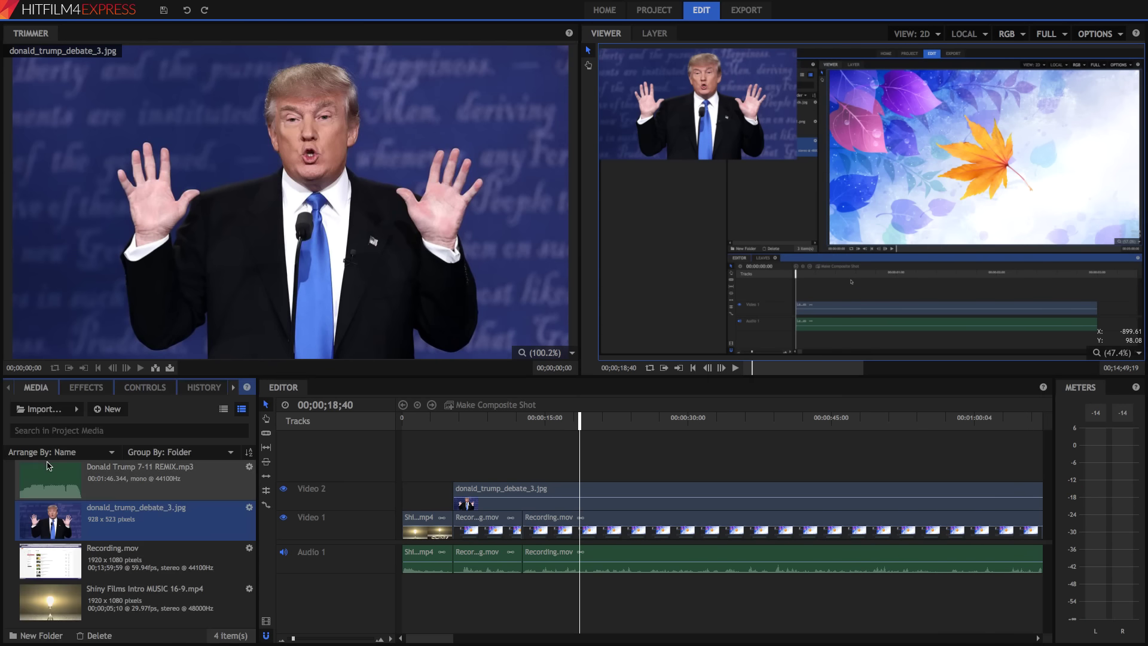
{"action": "left_click", "coordinate": [89, 482]}
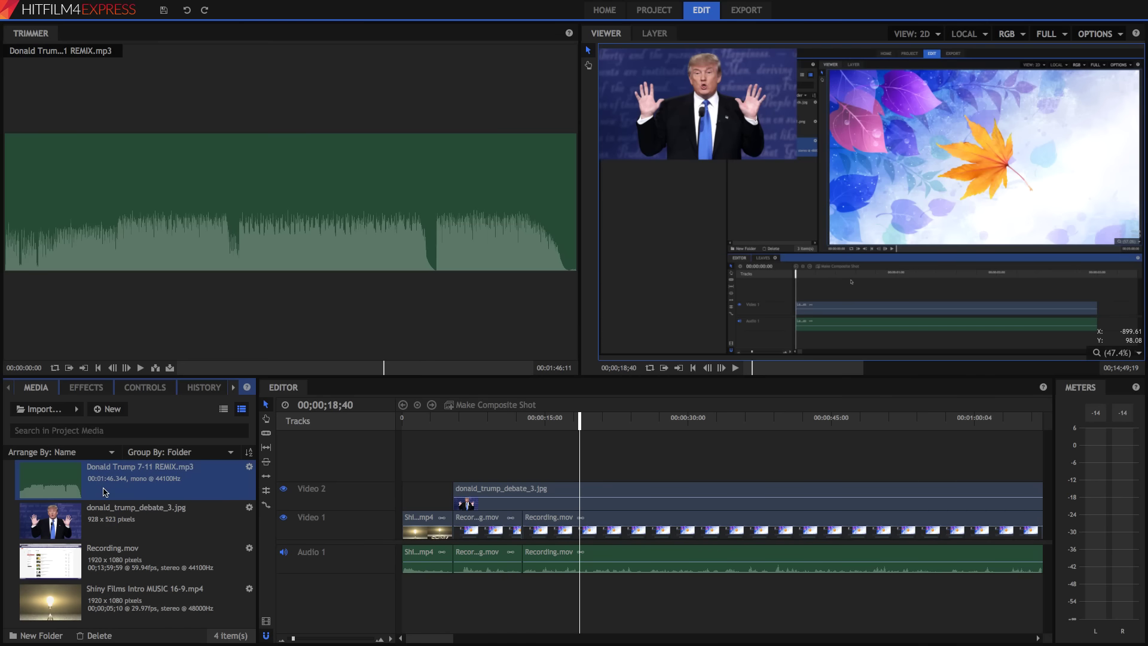
{"action": "left_click", "coordinate": [324, 367]}
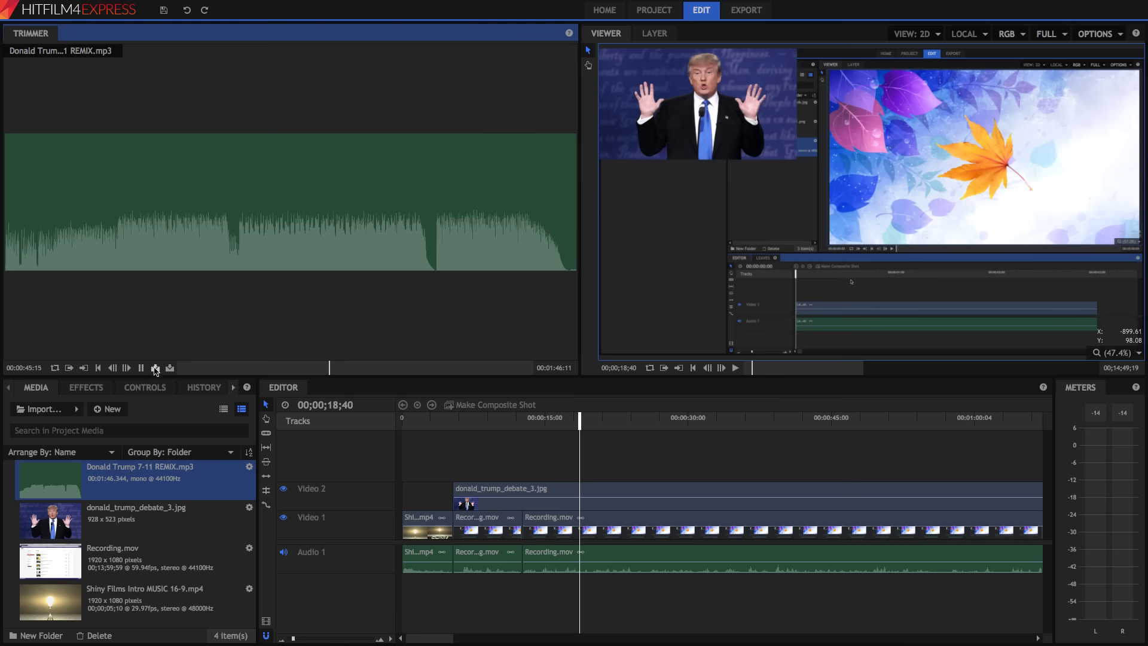
{"action": "left_click", "coordinate": [141, 369]}
{"action": "left_click", "coordinate": [102, 481]}
{"action": "mouse_move", "coordinate": [447, 563]}
{"action": "left_mouse_down"}
{"action": "mouse_move", "coordinate": [458, 585]}
{"action": "mouse_move", "coordinate": [457, 568]}
{"action": "left_mouse_up"}
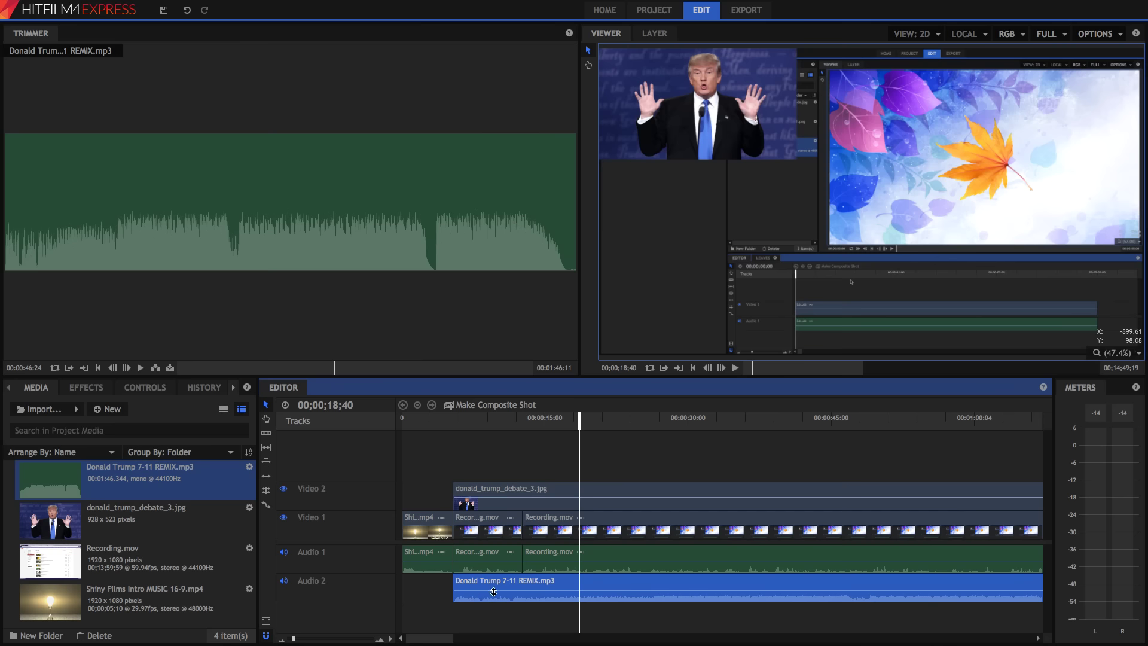
- Lower the music clip's Level to -16.8 dB
{"action": "left_click", "coordinate": [157, 388]}
{"action": "left_click", "coordinate": [10, 416]}
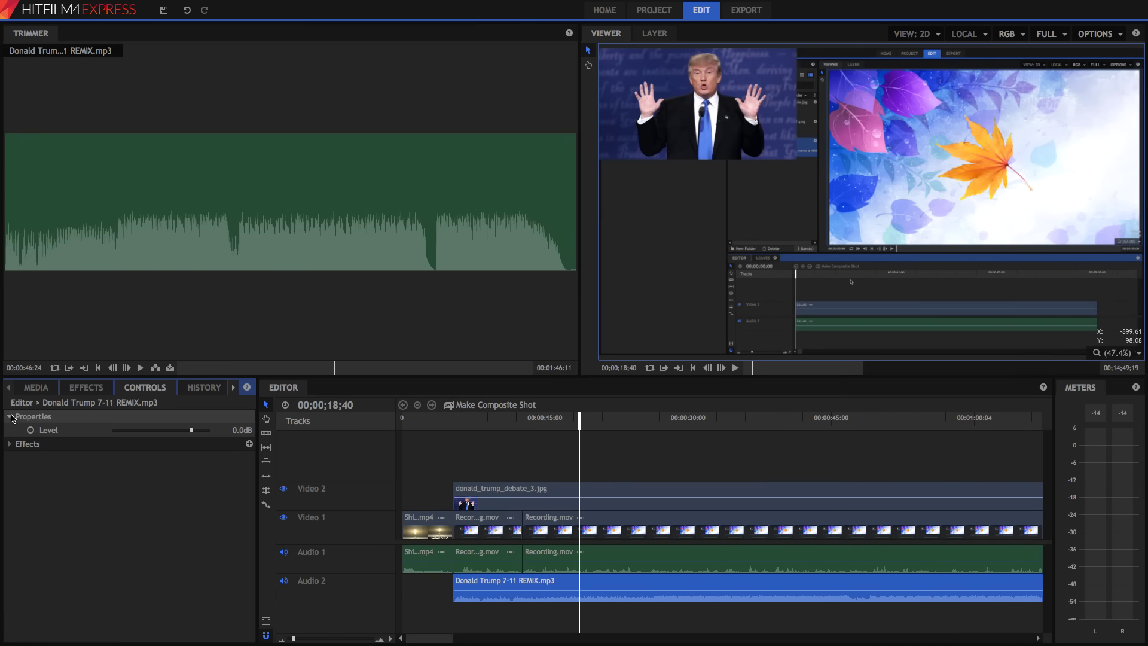
{"action": "left_click", "coordinate": [187, 431]}
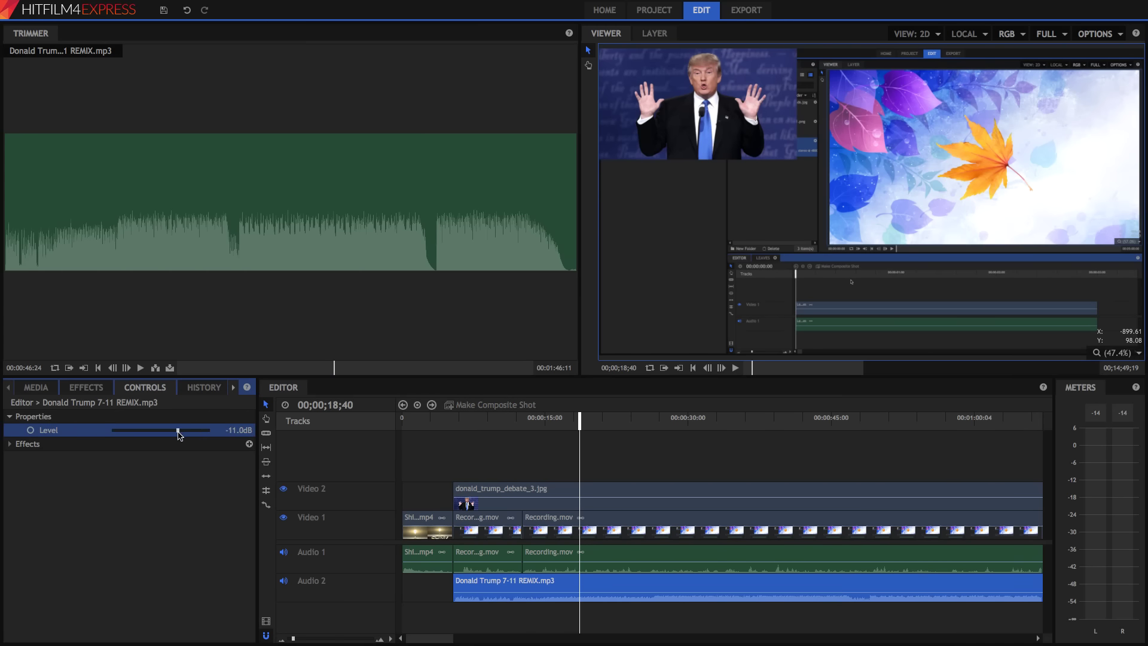
{"action": "left_click_drag", "start_coordinate": [177, 433], "coordinate": [172, 436]}
- Cut Recording.mov twice around 00;00;20;48 to isolate a short piece
{"action": "left_click", "coordinate": [667, 551]}
{"action": "left_click", "coordinate": [600, 421]}
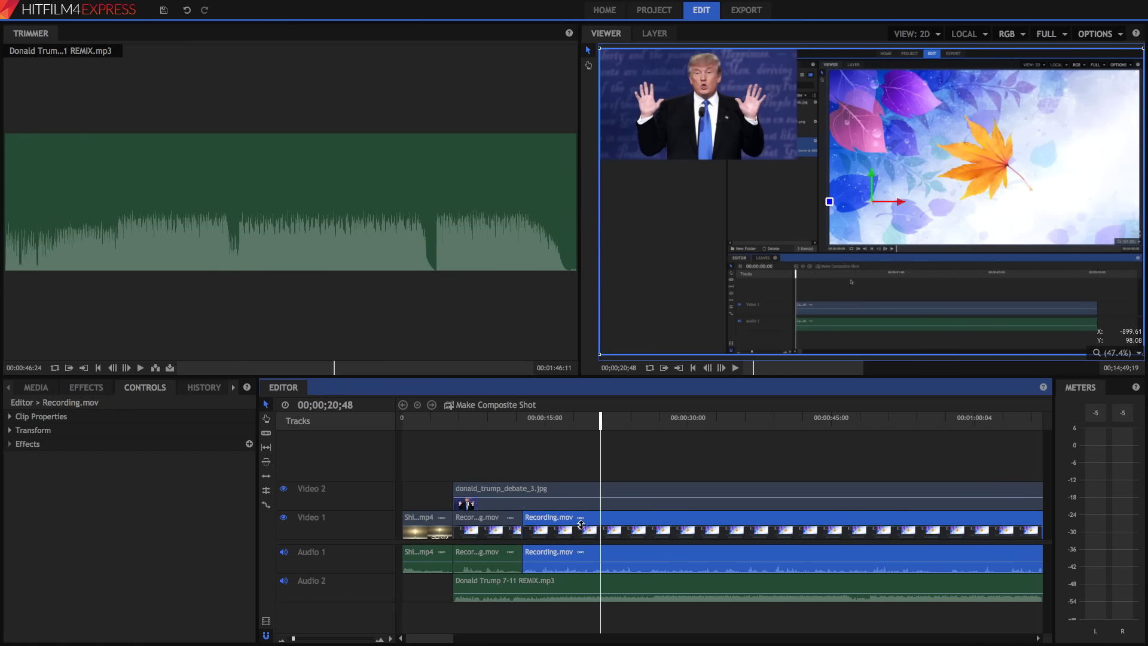
{"action": "left_click_drag", "start_coordinate": [292, 638], "coordinate": [298, 639]}
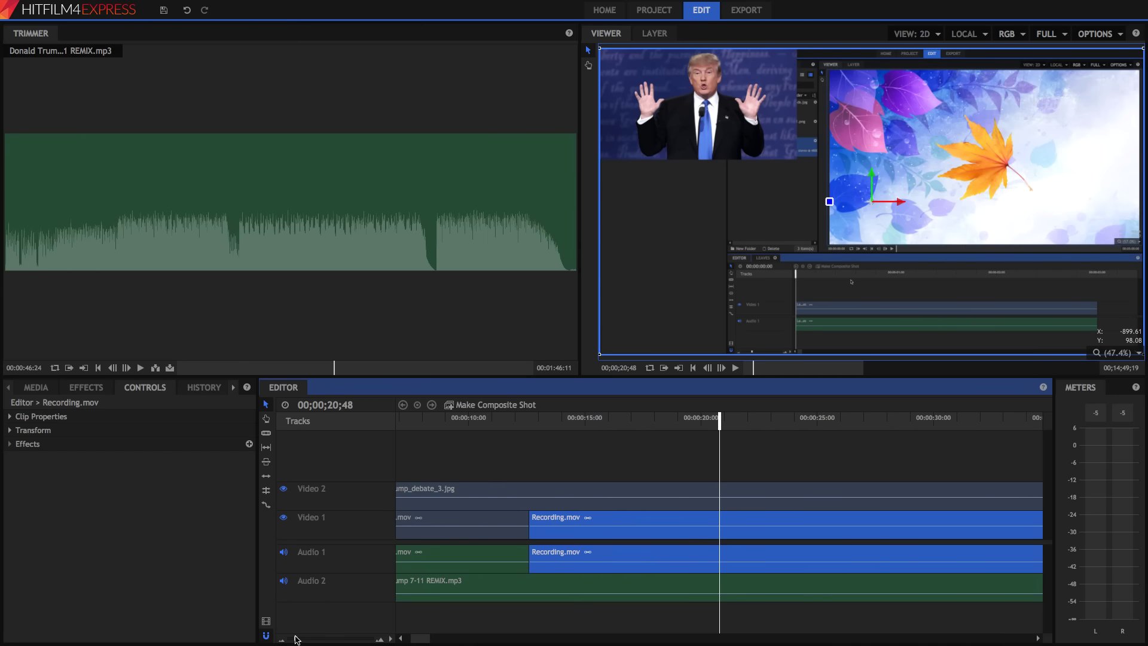
{"action": "left_click", "coordinate": [266, 432]}
{"action": "left_click", "coordinate": [720, 532]}
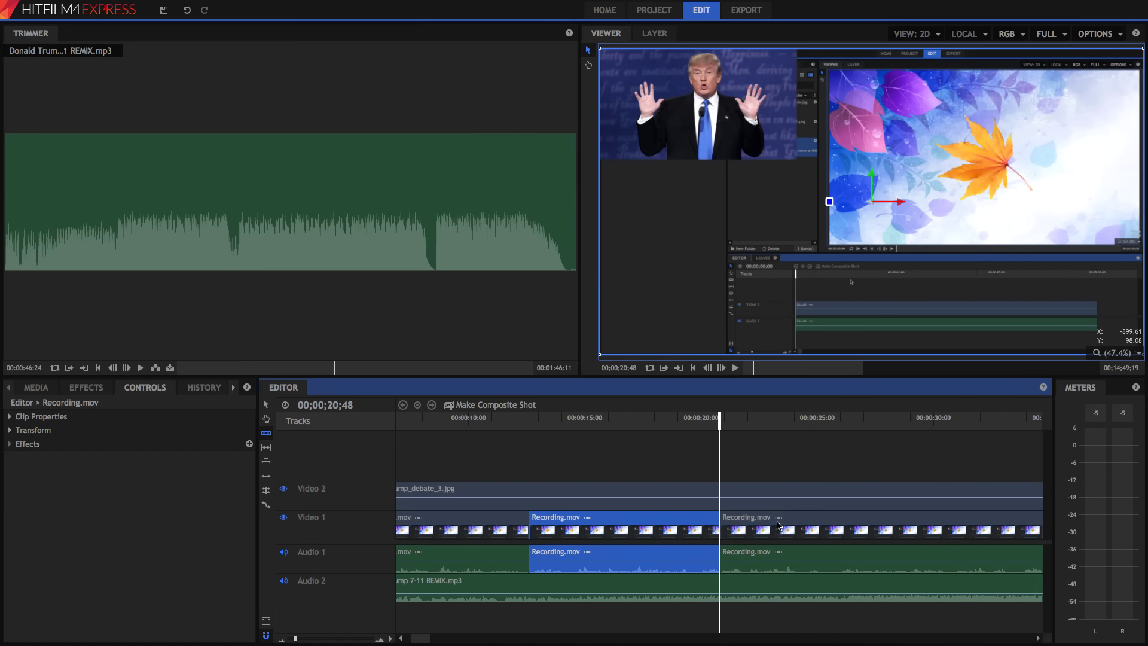
{"action": "left_click", "coordinate": [745, 524]}
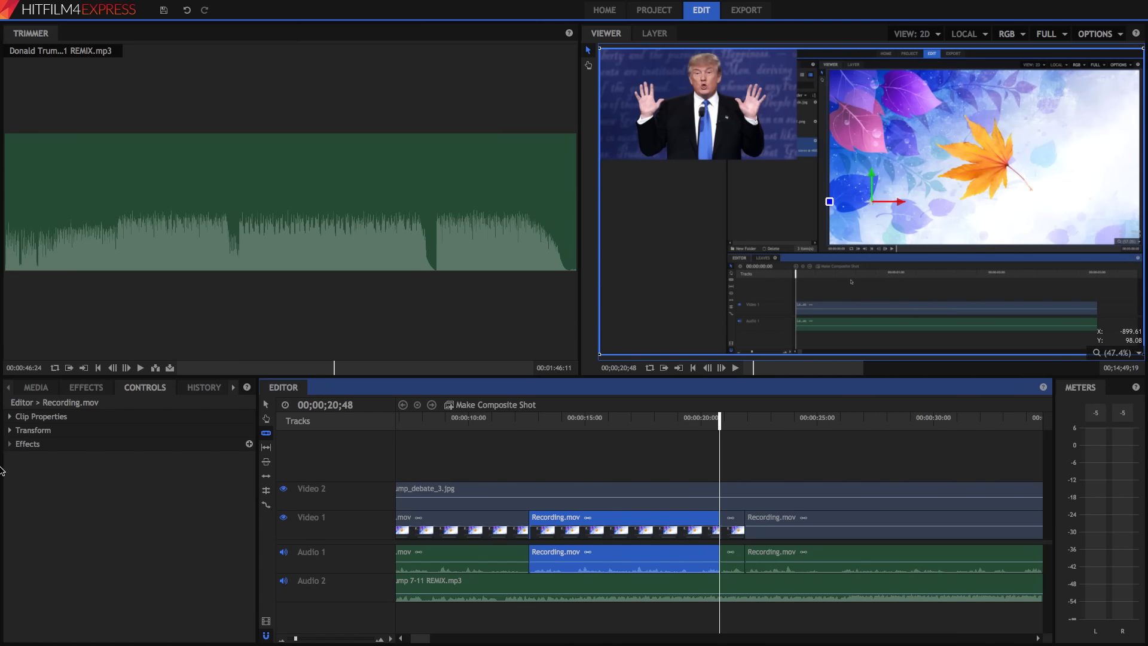
- Push the remaining Recording.mov clip later to about 00;00;24;17, leaving a gap, and play back
{"action": "left_click", "coordinate": [35, 389]}
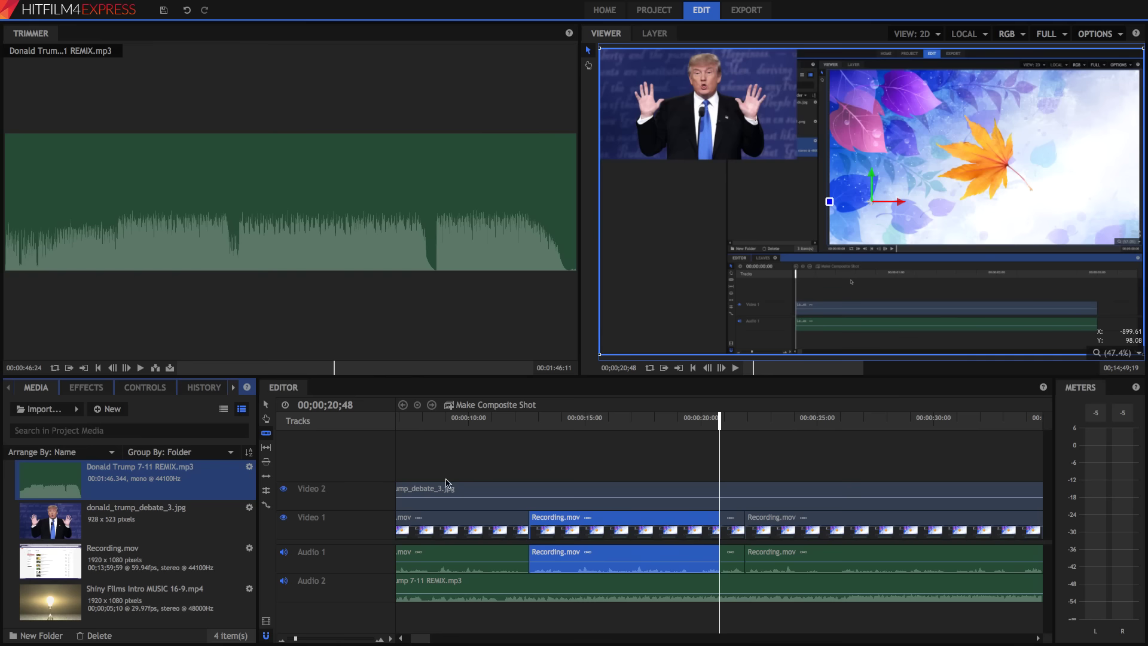
{"action": "left_click", "coordinate": [267, 405]}
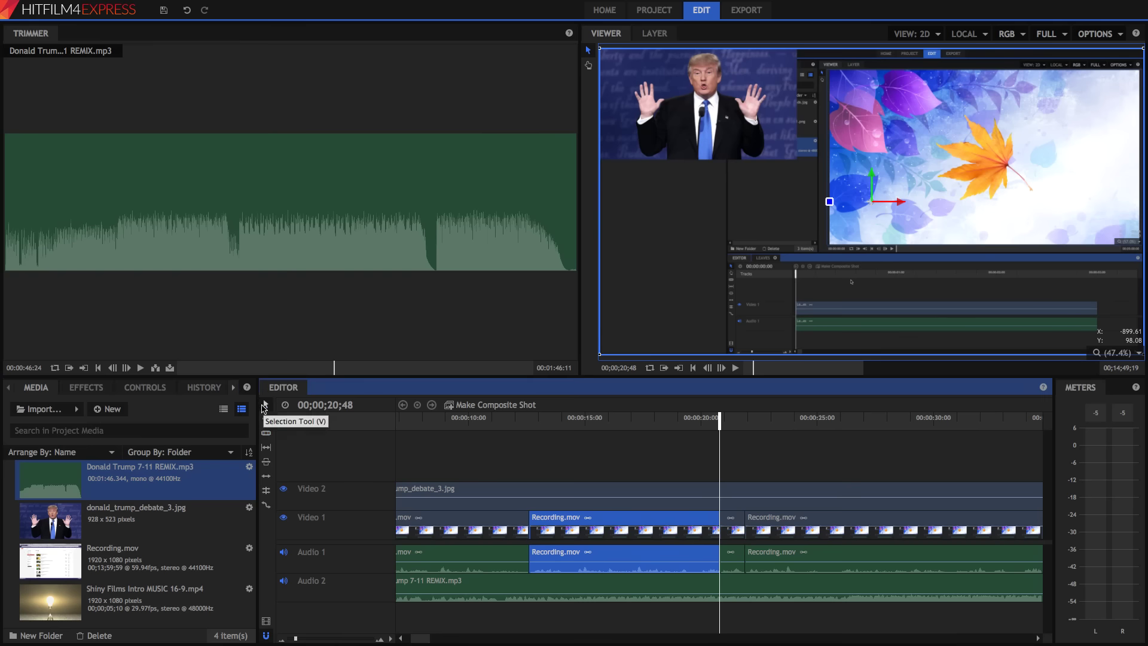
{"action": "left_click_drag", "start_coordinate": [777, 520], "coordinate": [864, 526]}
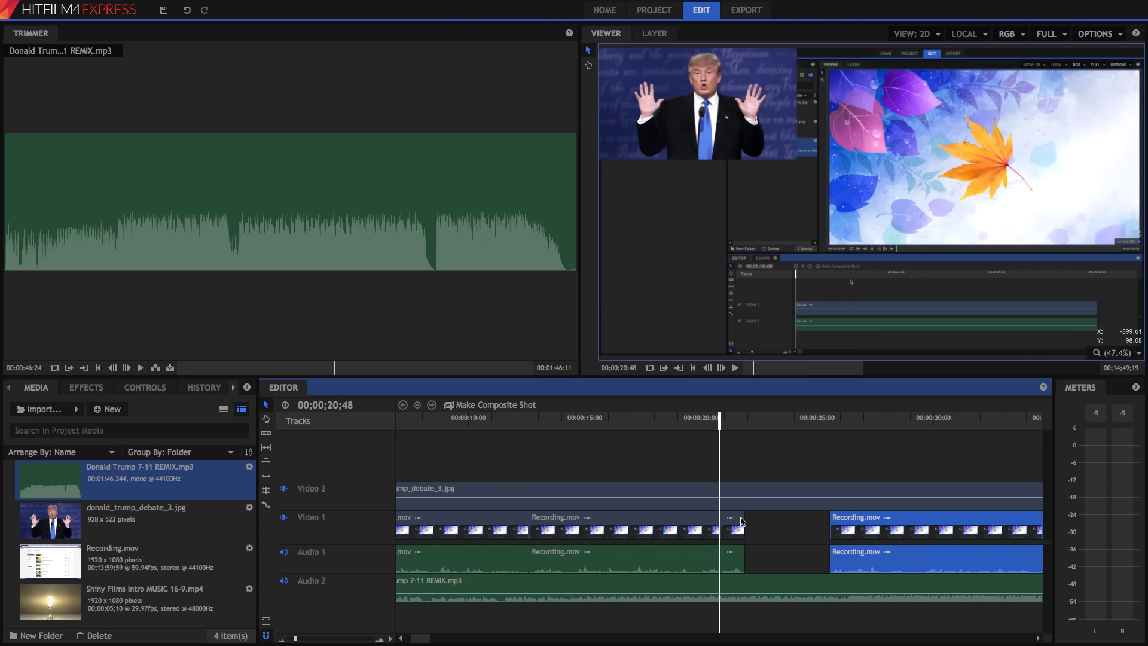
{"action": "left_click", "coordinate": [742, 522]}
{"action": "key", "text": "space"}
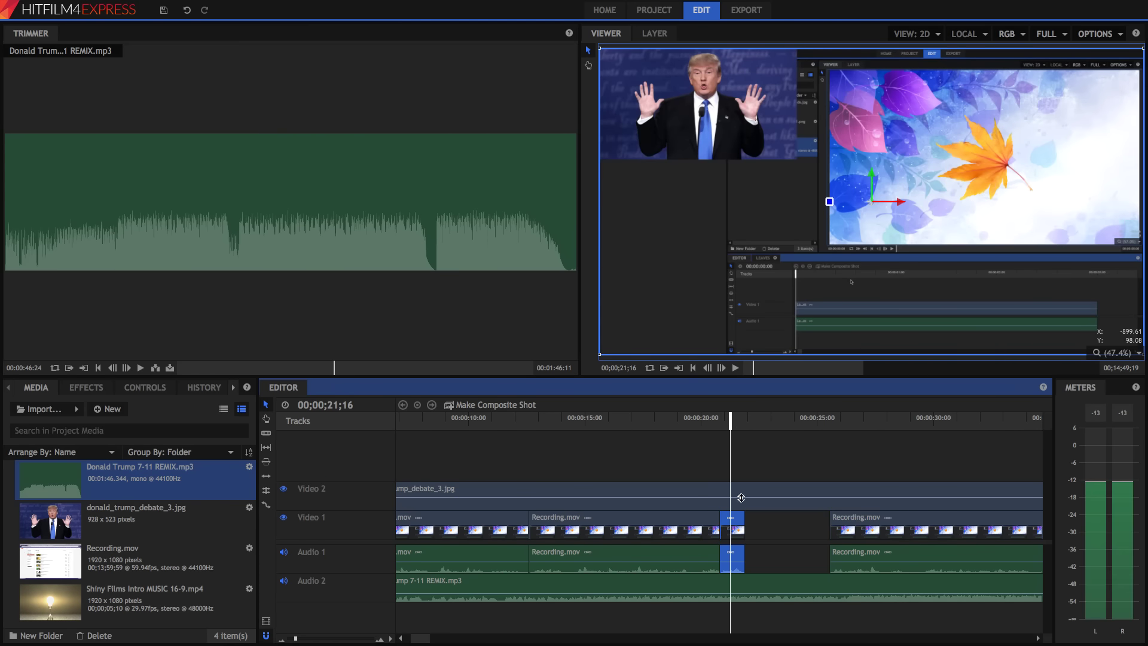
- Set the short Recording.mov piece's speed to 50%, giving a 00;00;02;10 duration
{"action": "right_click", "coordinate": [739, 518]}
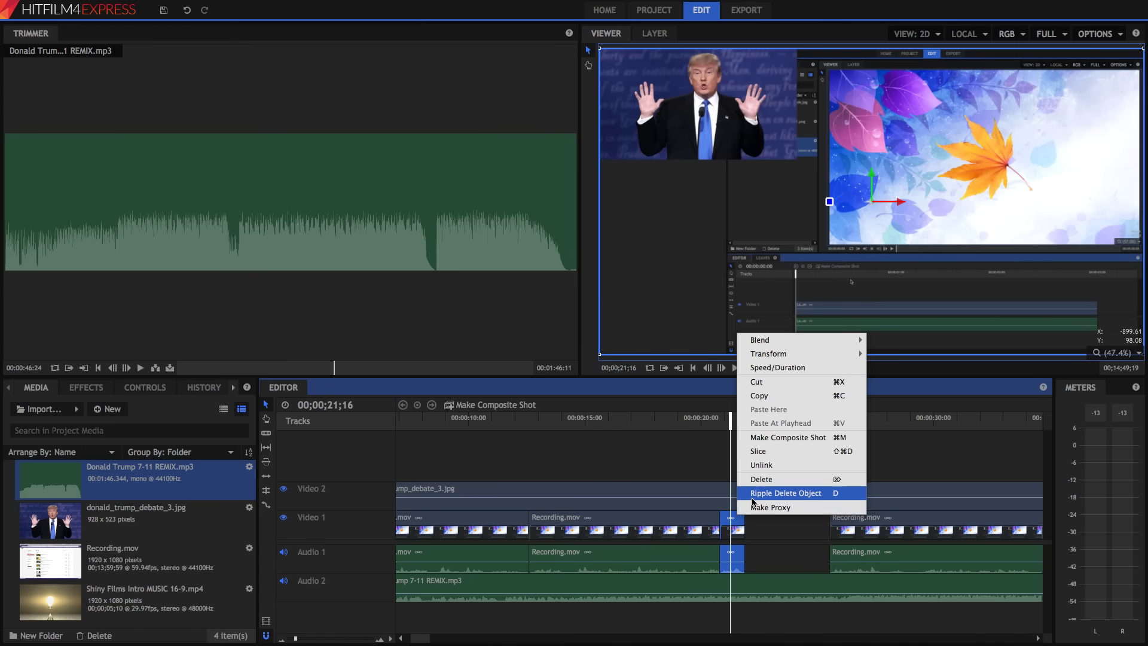
{"action": "left_click", "coordinate": [792, 369]}
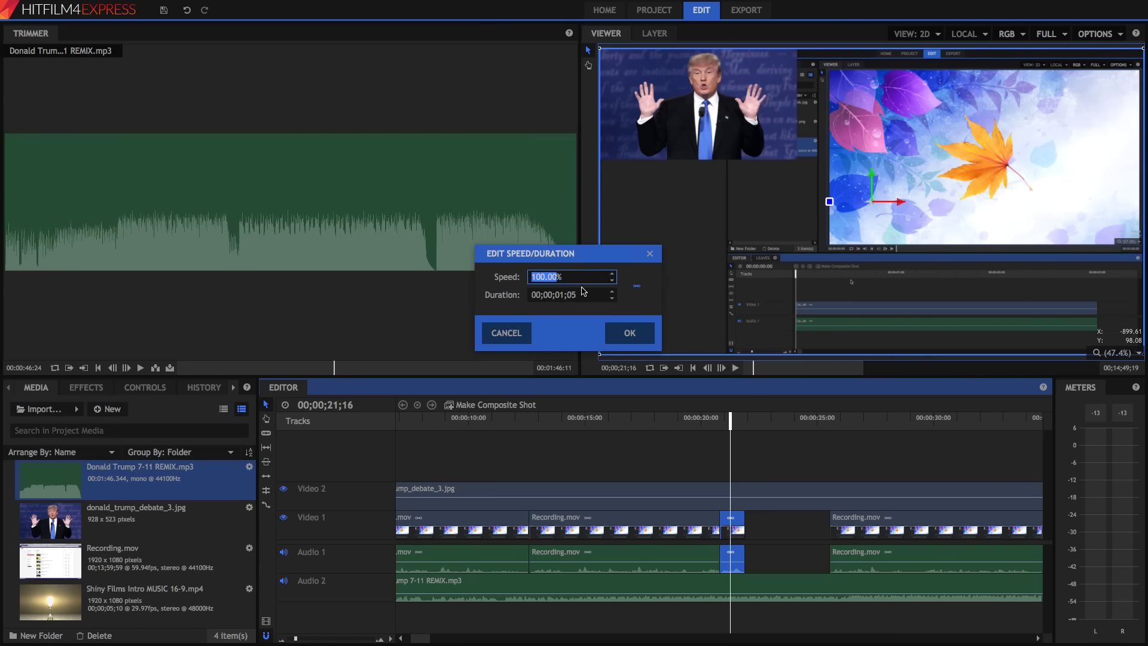
{"action": "type", "text": "40"}
{"action": "key", "text": "BackSpace"}
{"action": "type", "text": "50"}
{"action": "left_click", "coordinate": [583, 293]}
{"action": "left_click", "coordinate": [571, 272]}
- Apply the 50% speed and replay the slowed section, stopping at 00;00;21;49
{"action": "left_click", "coordinate": [632, 332]}
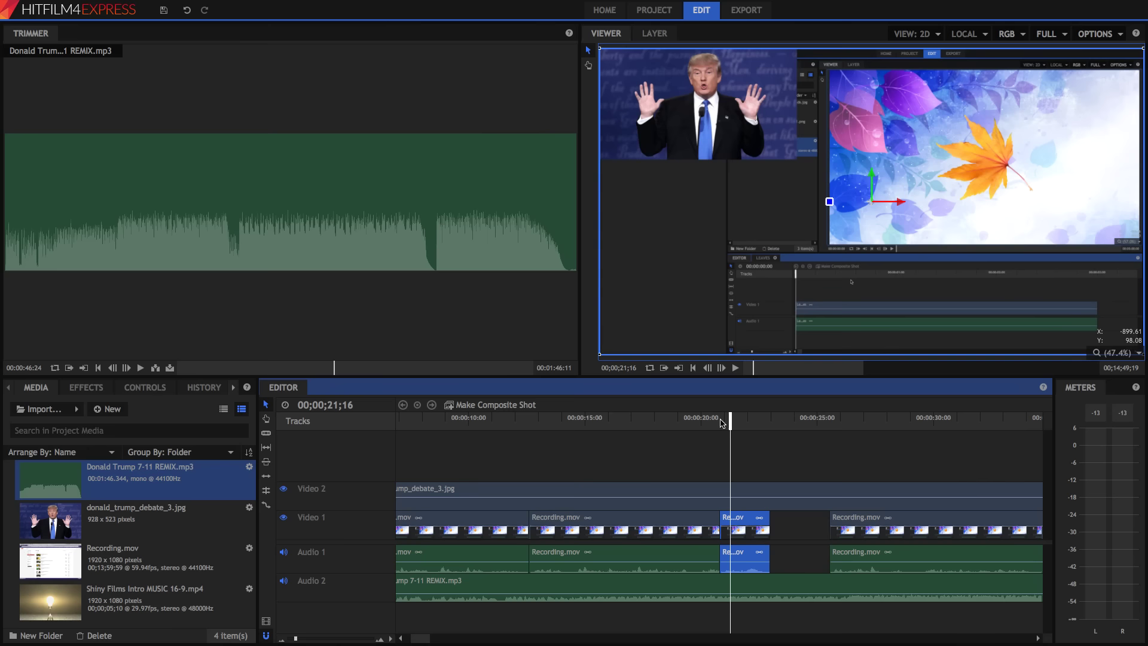
{"action": "left_click", "coordinate": [723, 422]}
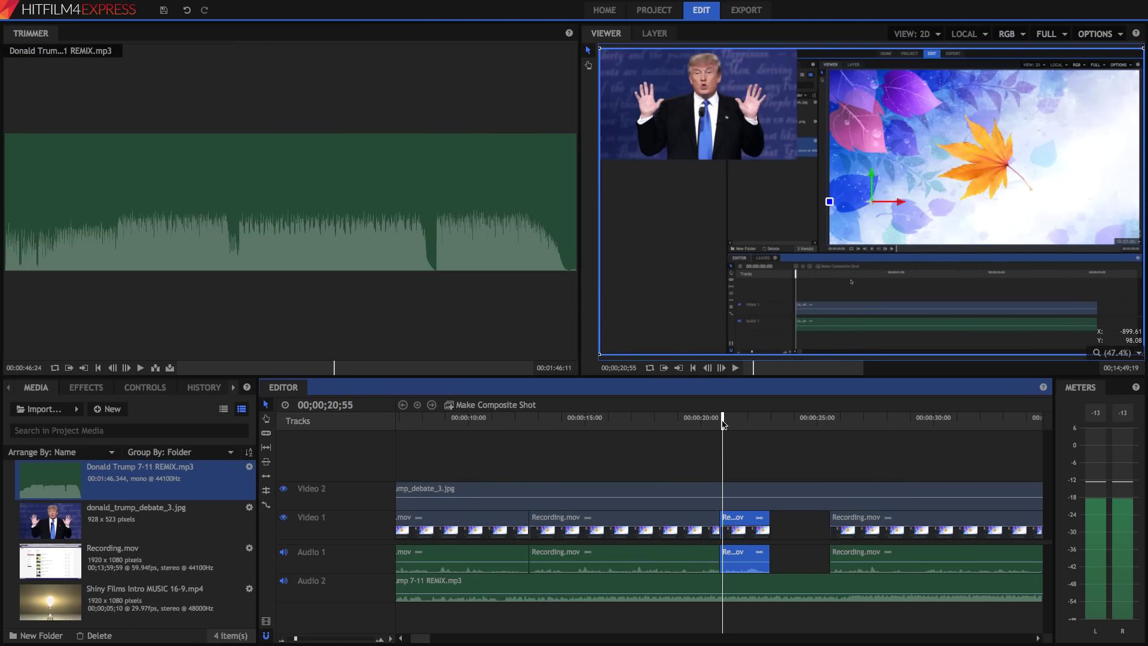
{"action": "key", "text": "space"}
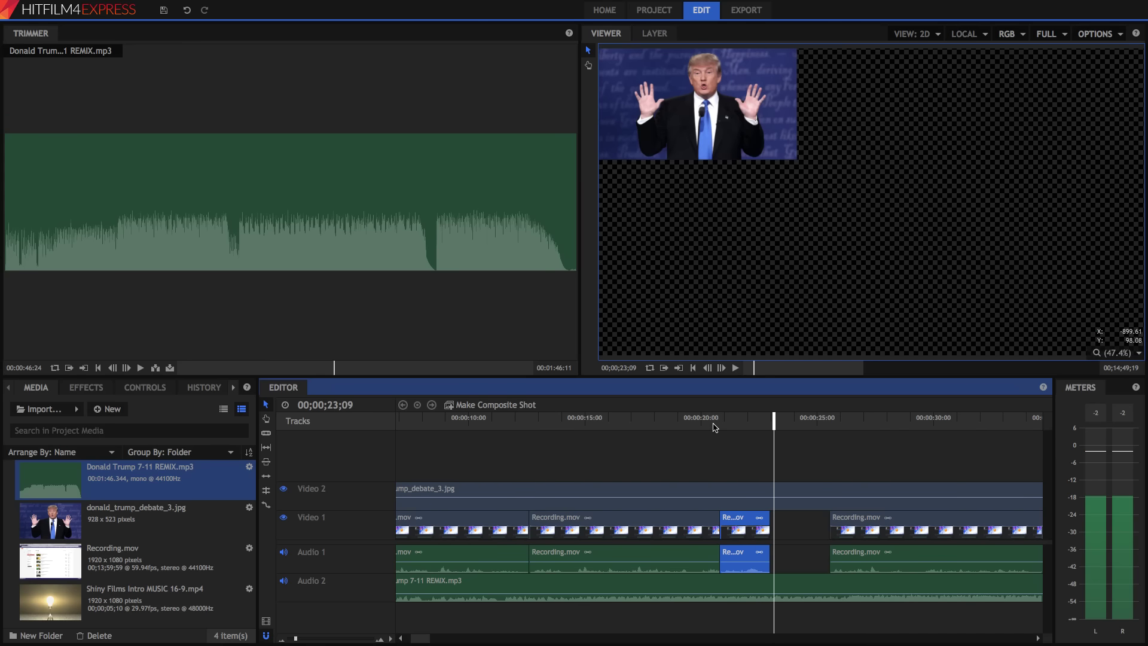
{"action": "left_click", "coordinate": [704, 423]}
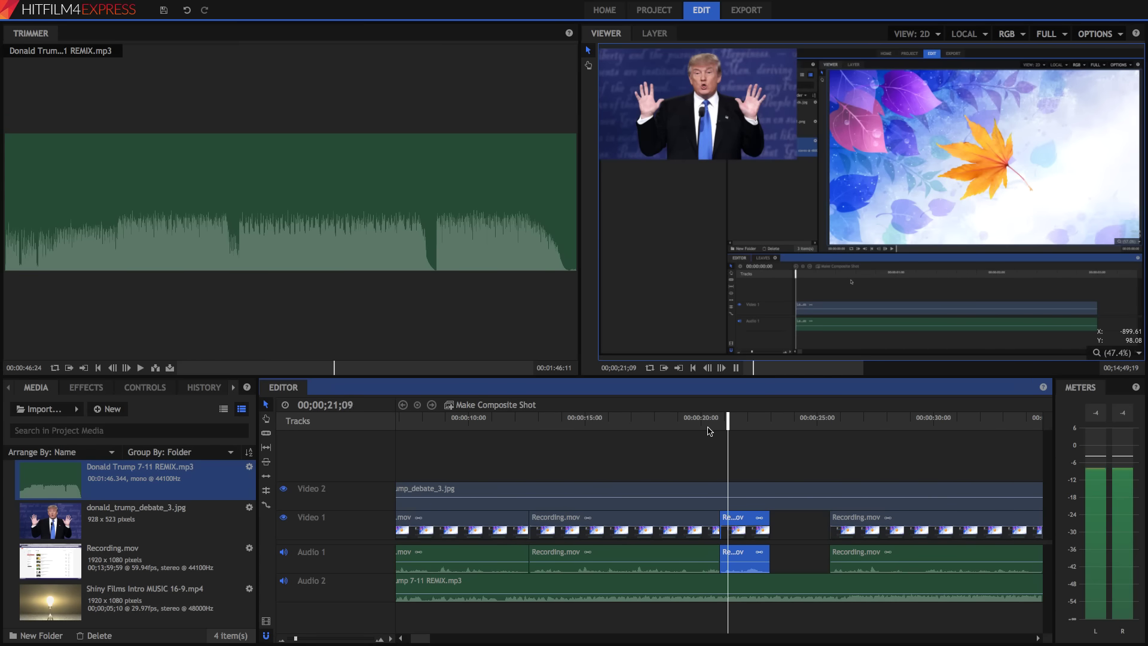
{"action": "key", "text": "space"}
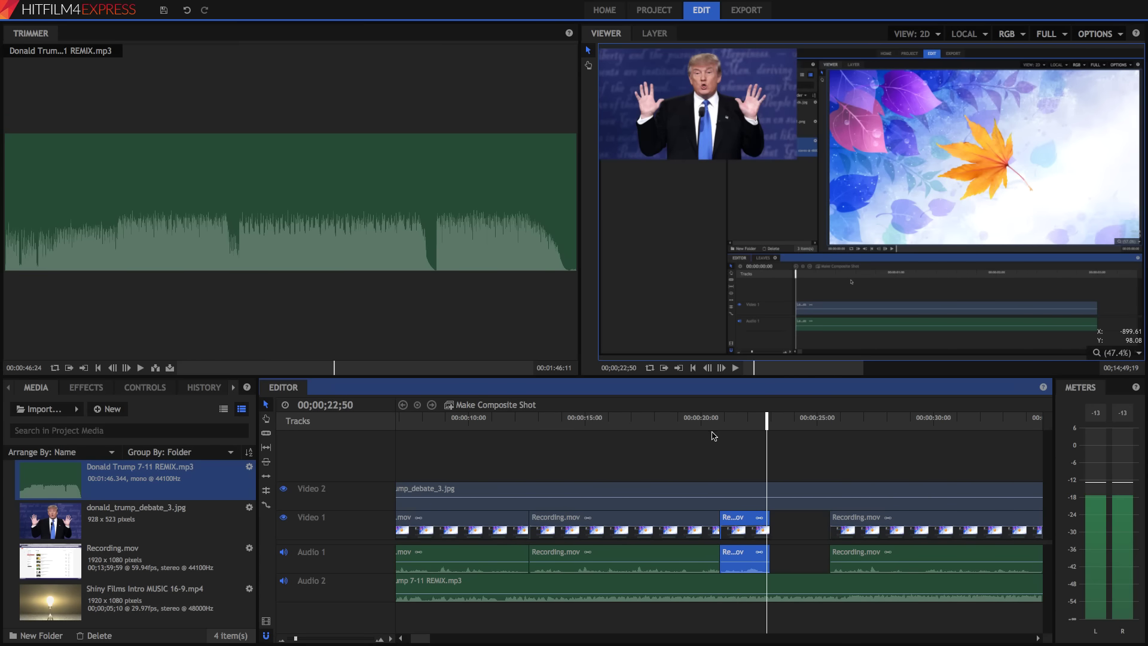
{"action": "left_click_drag", "start_coordinate": [733, 424], "coordinate": [746, 424]}
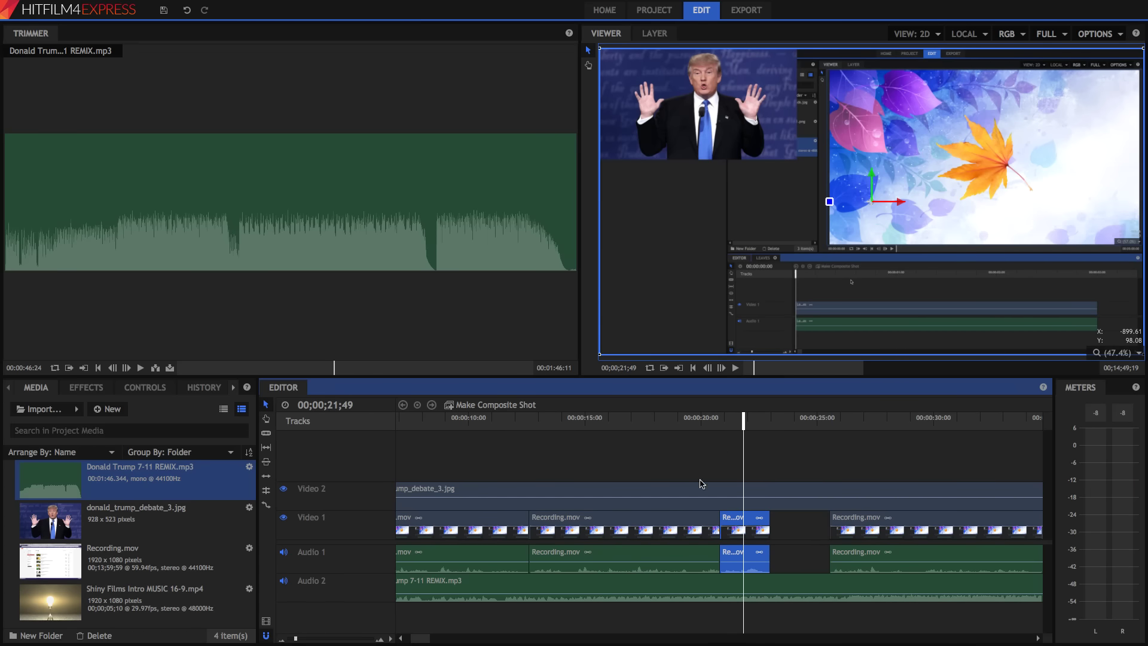
- Apply the Purple Push film look from Presets > Film Looks to the short Recording.mov clip
{"action": "left_click", "coordinate": [96, 389]}
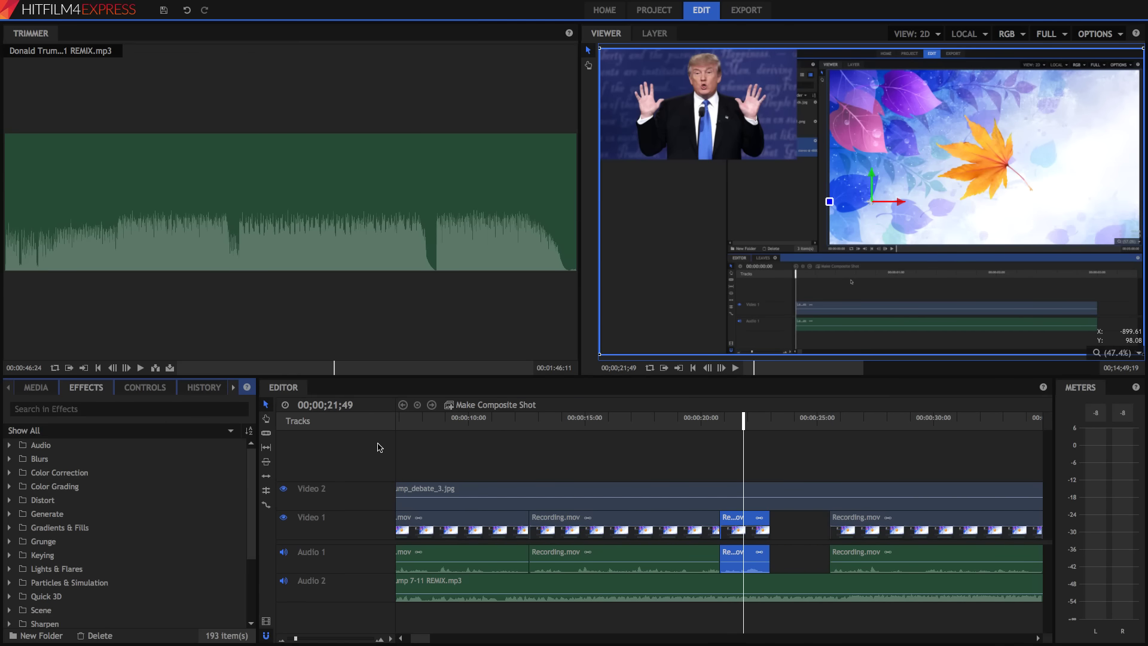
{"action": "left_click", "coordinate": [212, 409]}
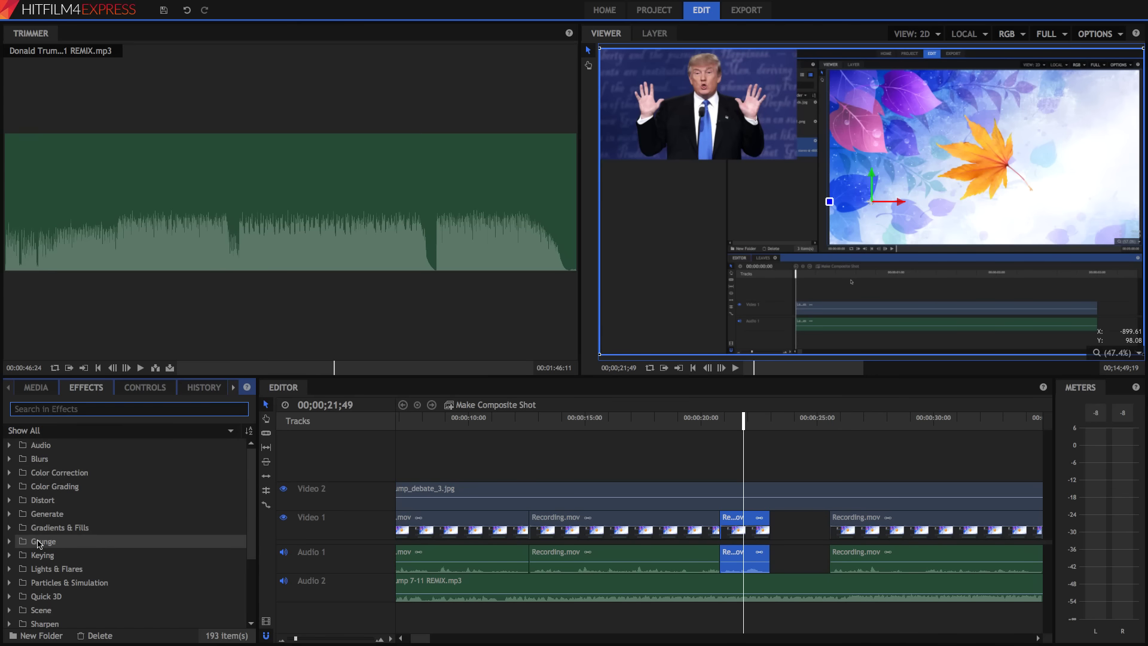
{"action": "scroll", "coordinate": [60, 568], "scroll_direction": "down", "scroll_amount": 3}
{"action": "left_click", "coordinate": [16, 616]}
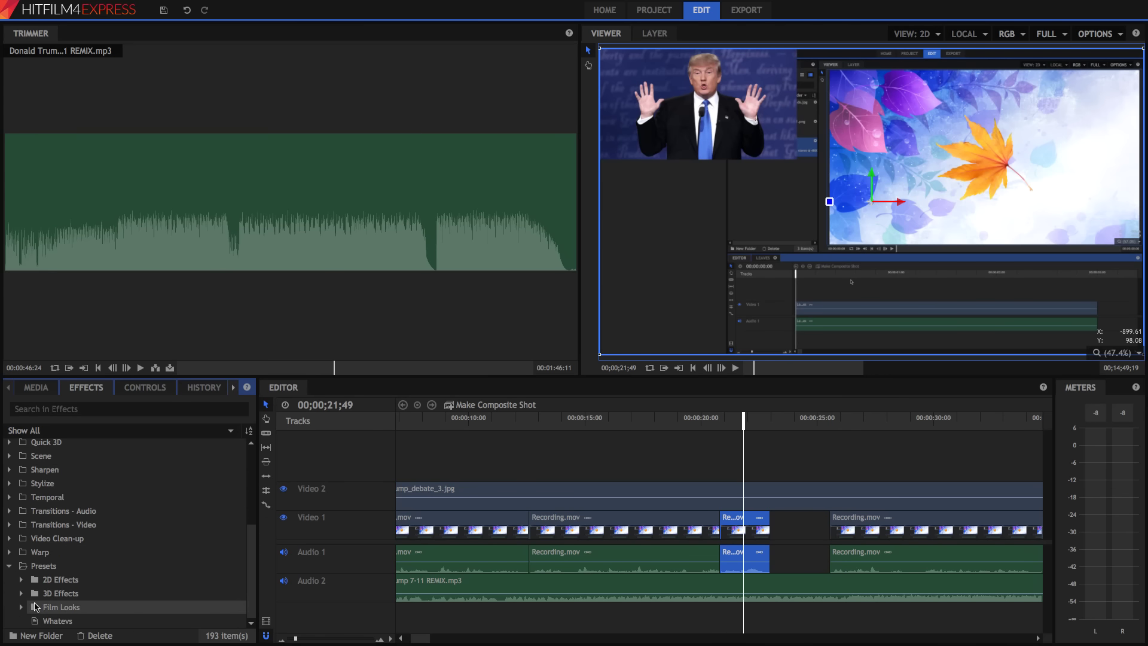
{"action": "left_click", "coordinate": [21, 606]}
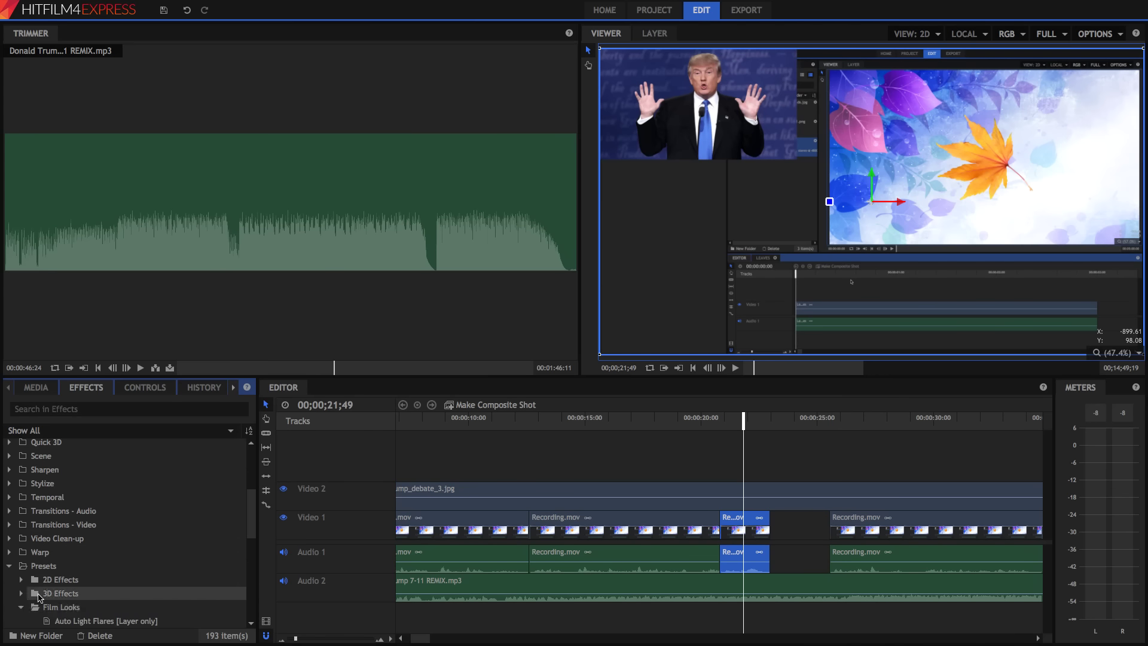
{"action": "scroll", "coordinate": [88, 590], "scroll_direction": "down", "scroll_amount": 3}
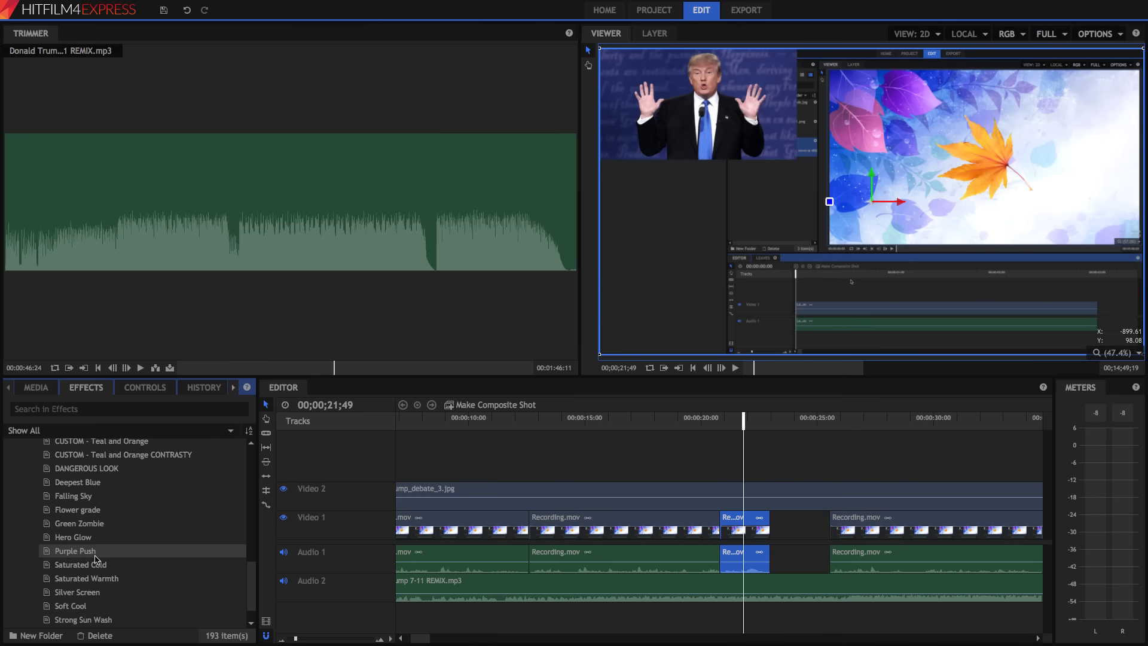
{"action": "left_click_drag", "start_coordinate": [92, 554], "coordinate": [741, 525]}
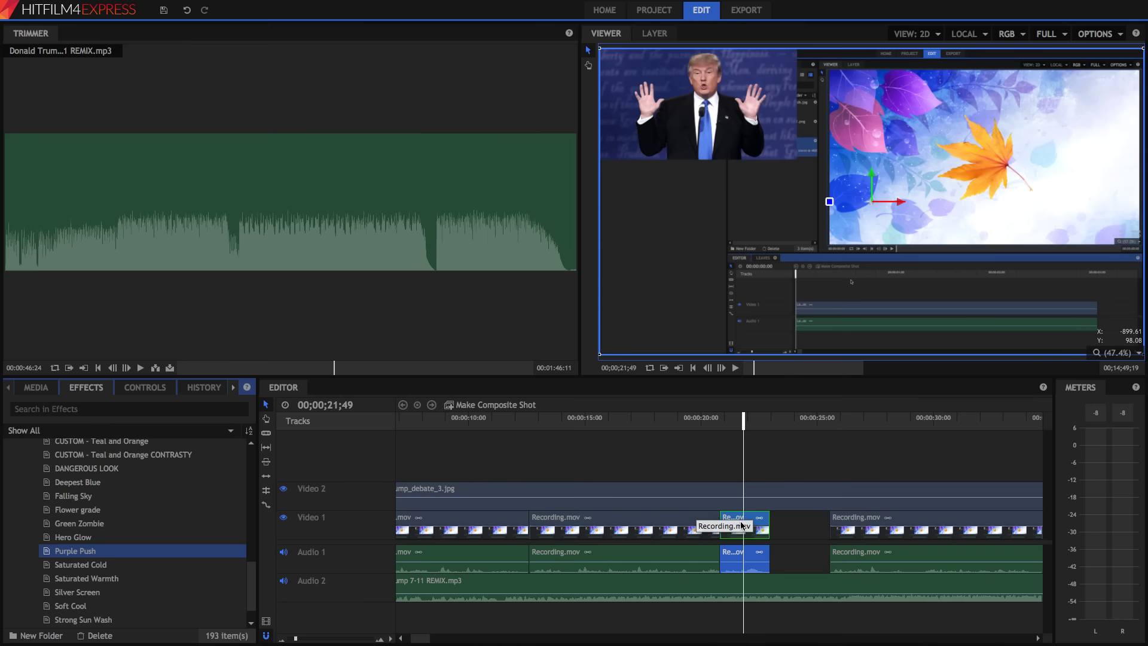
{"action": "left_click_drag", "start_coordinate": [741, 525], "coordinate": [742, 525]}
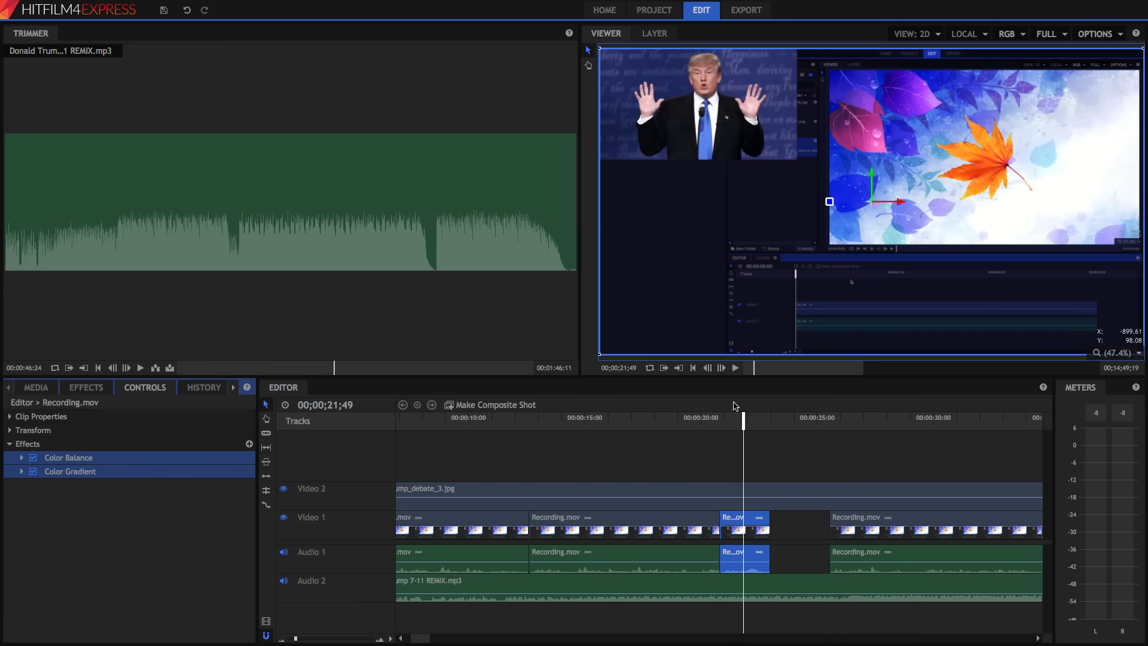
- Expand the added Color Balance and Color Gradient effects in Controls
{"action": "left_click_drag", "start_coordinate": [718, 421], "coordinate": [748, 420]}
{"action": "left_click", "coordinate": [21, 459]}
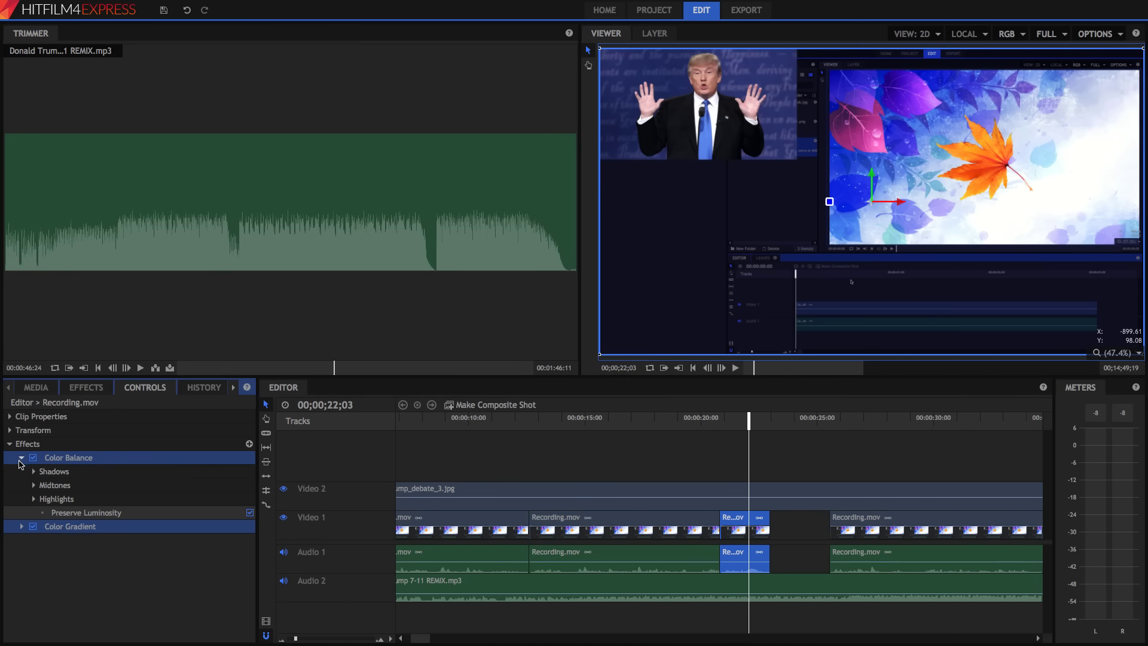
{"action": "left_click", "coordinate": [21, 528]}
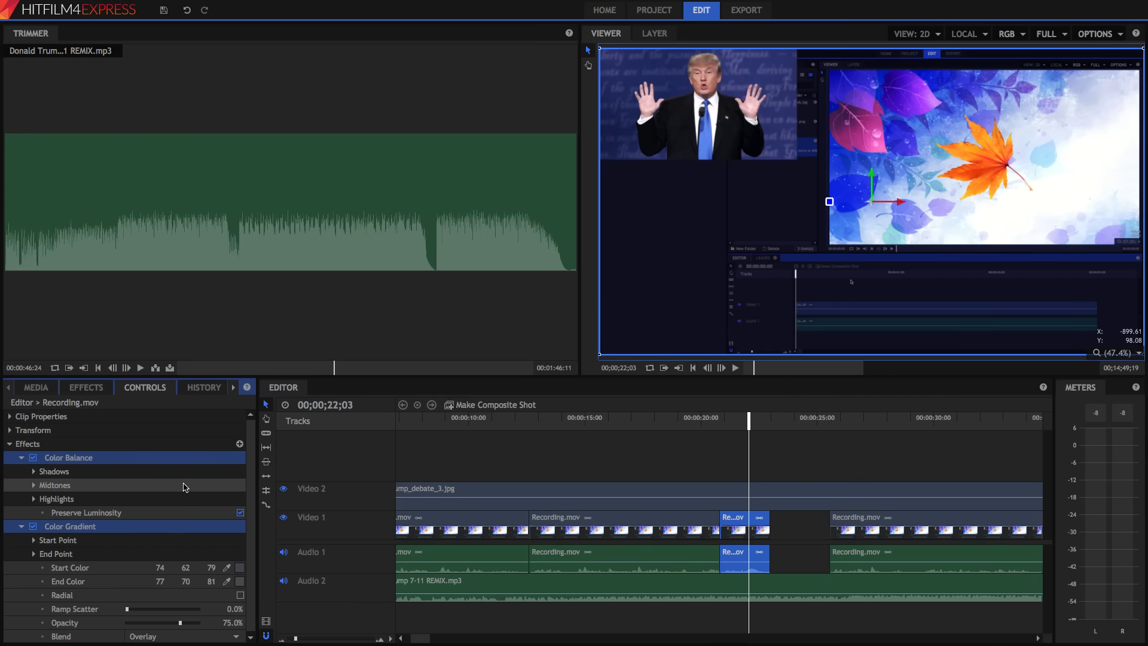
{"action": "key", "text": "Escape"}
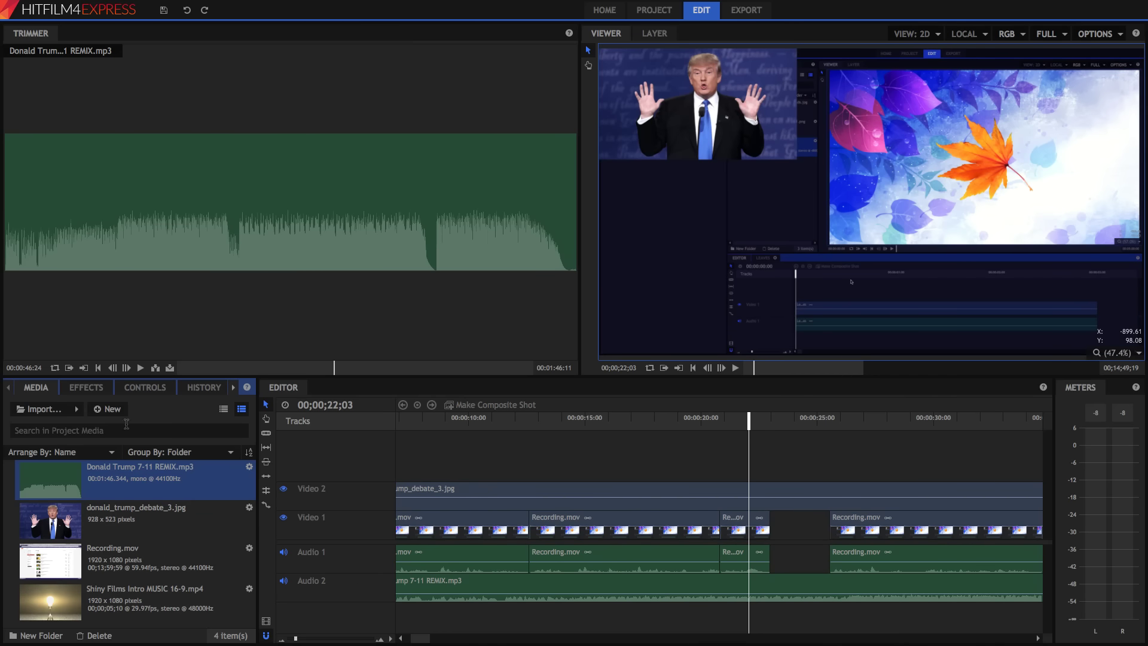
- Apply the Shake effect to the short Recording.mov clip and preview it from 00;00;20;49
{"action": "left_click", "coordinate": [87, 387]}
{"action": "left_click", "coordinate": [95, 410]}
{"action": "type", "text": "s"}
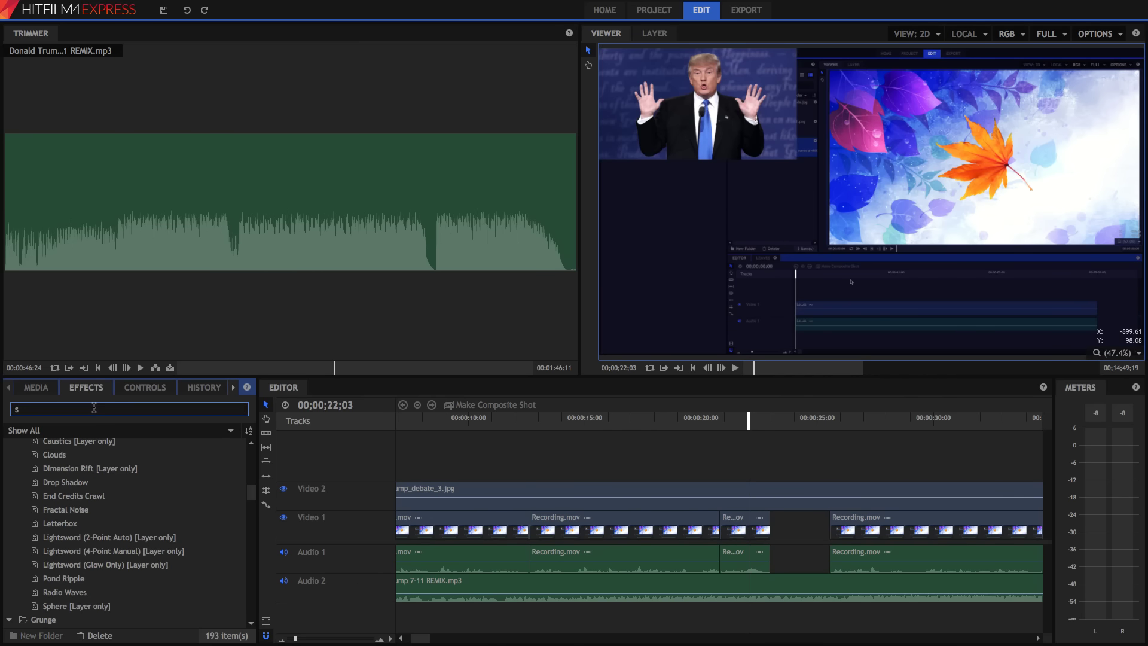
{"action": "type", "text": "hake"}
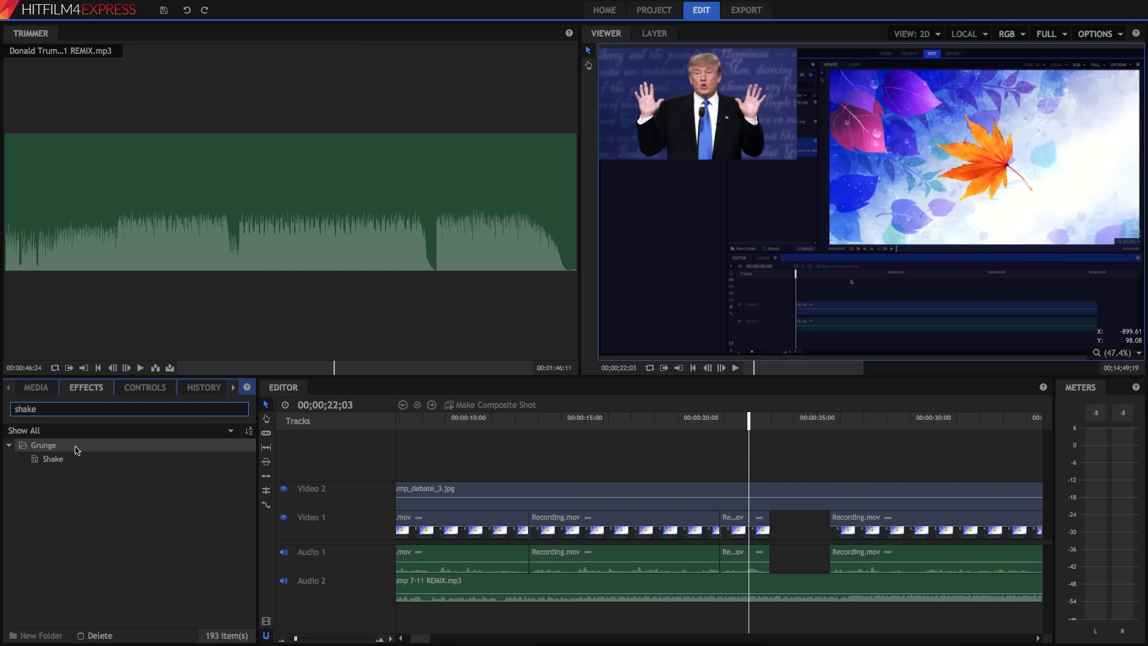
{"action": "left_click_drag", "start_coordinate": [53, 458], "coordinate": [739, 523]}
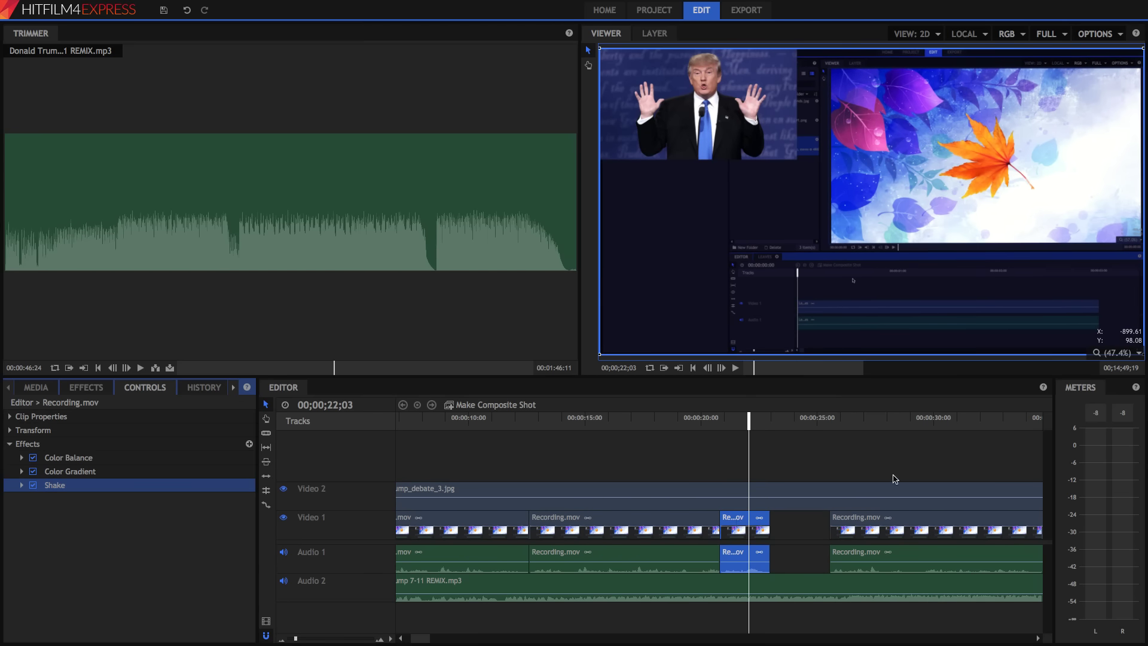
{"action": "left_click", "coordinate": [721, 422]}
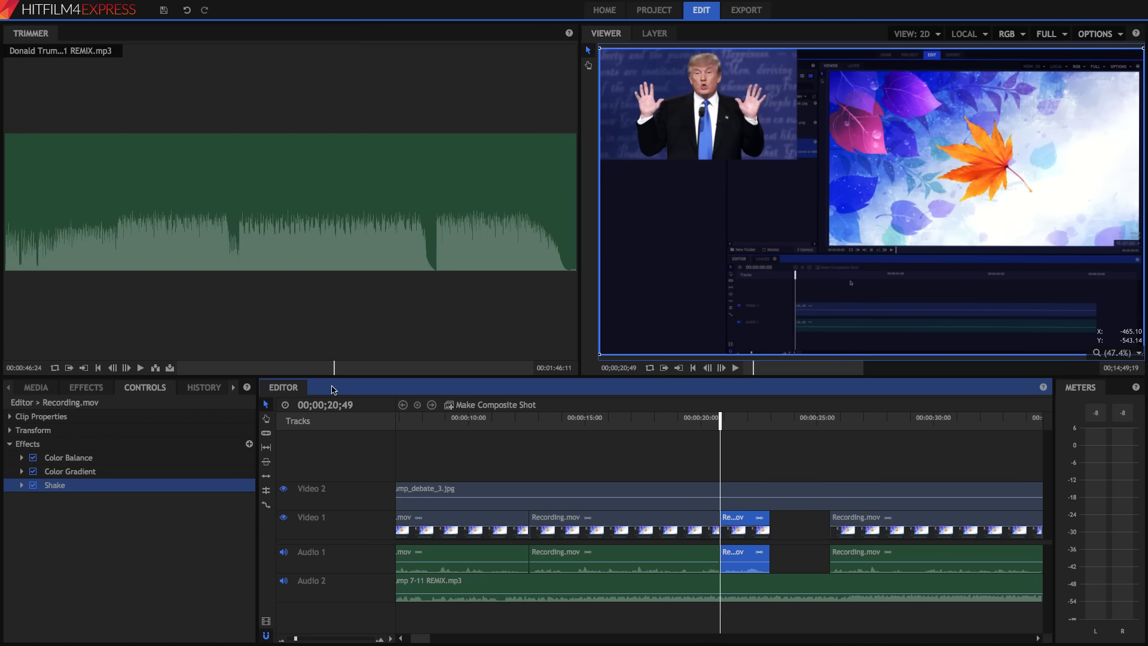
{"action": "left_click", "coordinate": [736, 368]}
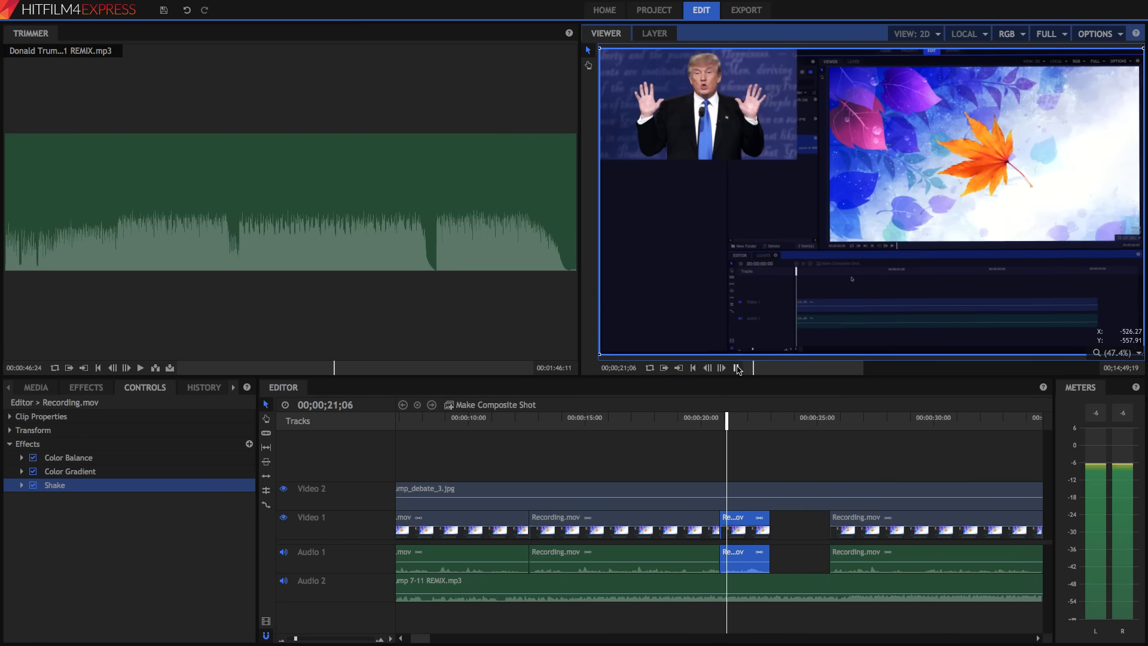
{"action": "left_click", "coordinate": [737, 369]}
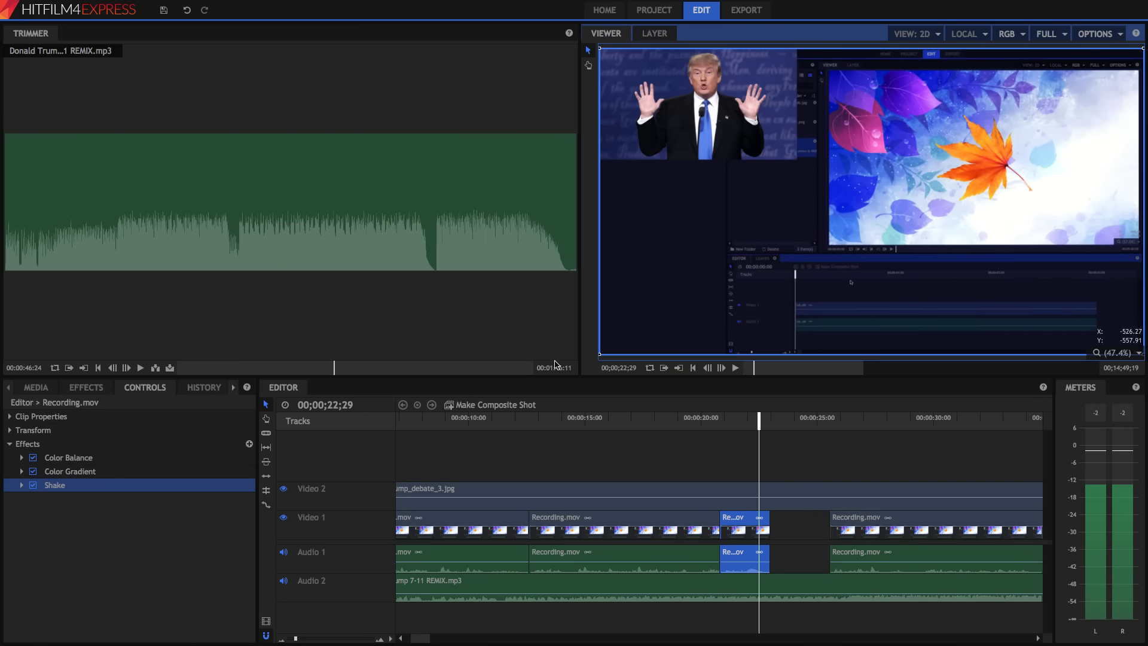
- Raise the Shake Amount and Speed sharply and preview from 00;00;20;58
{"action": "left_click", "coordinate": [22, 485]}
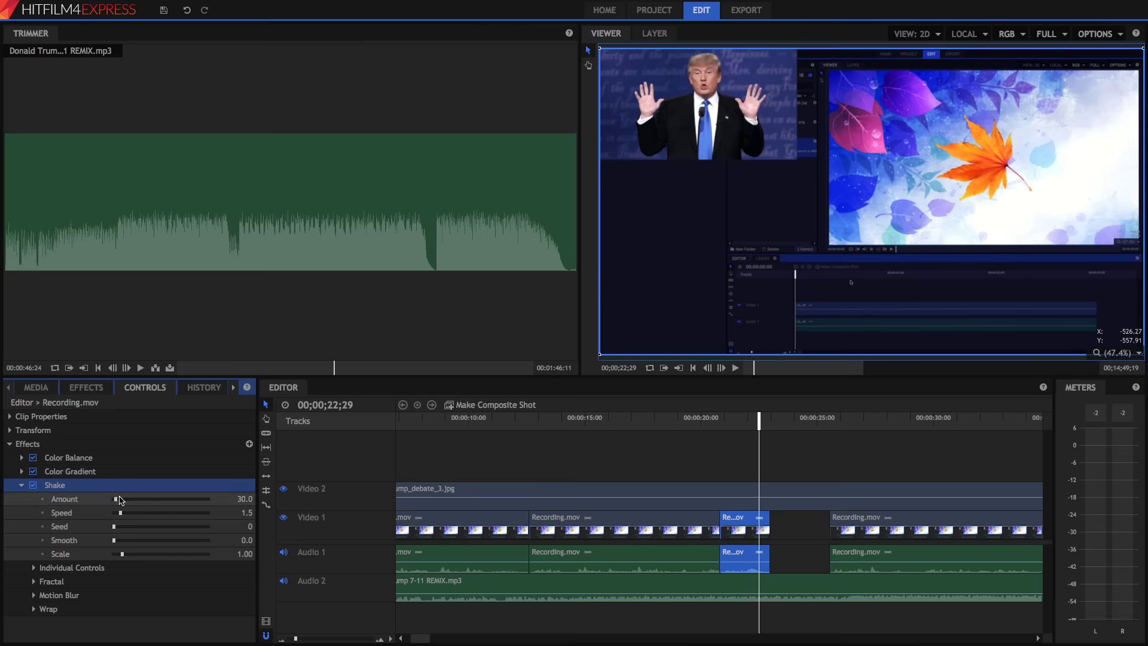
{"action": "left_click_drag", "start_coordinate": [119, 500], "coordinate": [163, 513]}
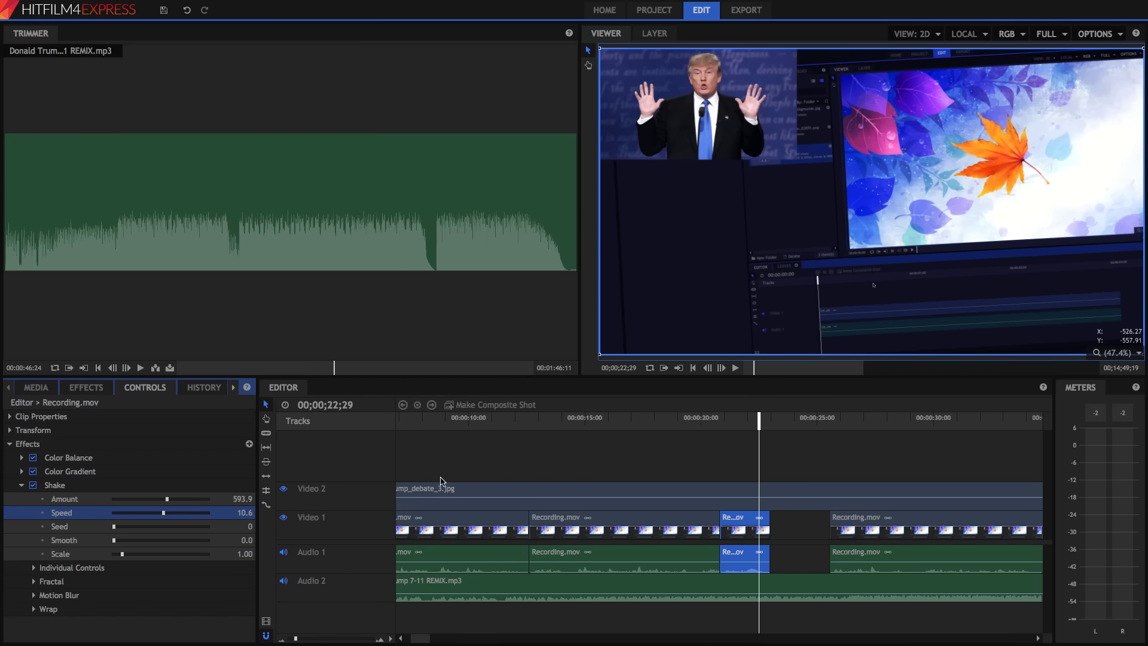
{"action": "left_click", "coordinate": [724, 423]}
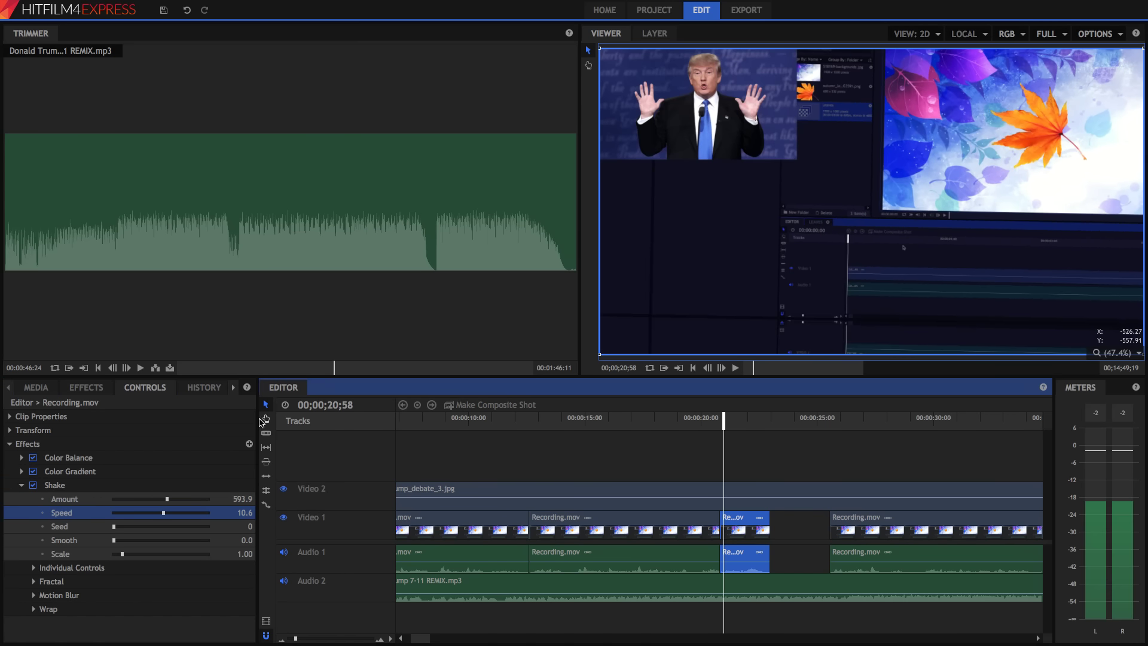
{"action": "left_click", "coordinate": [735, 368]}
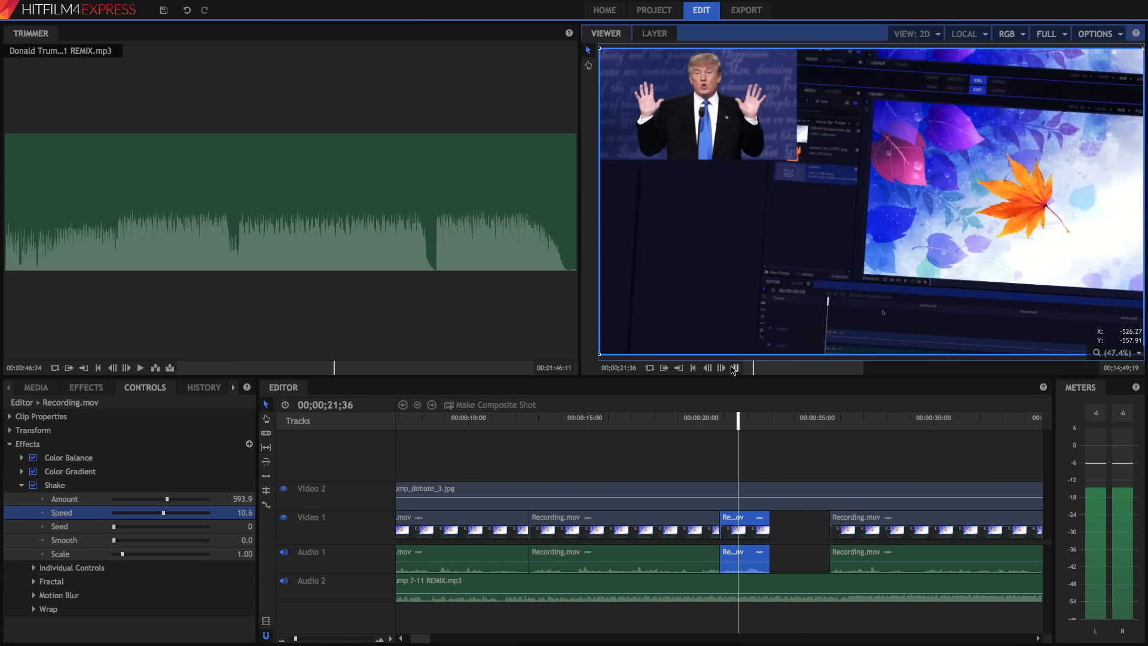
{"action": "left_click", "coordinate": [735, 367]}
- Lower the Shake Amount to 163.8 with Speed 10.6 and preview again
{"action": "left_click_drag", "start_coordinate": [167, 498], "coordinate": [129, 498]}
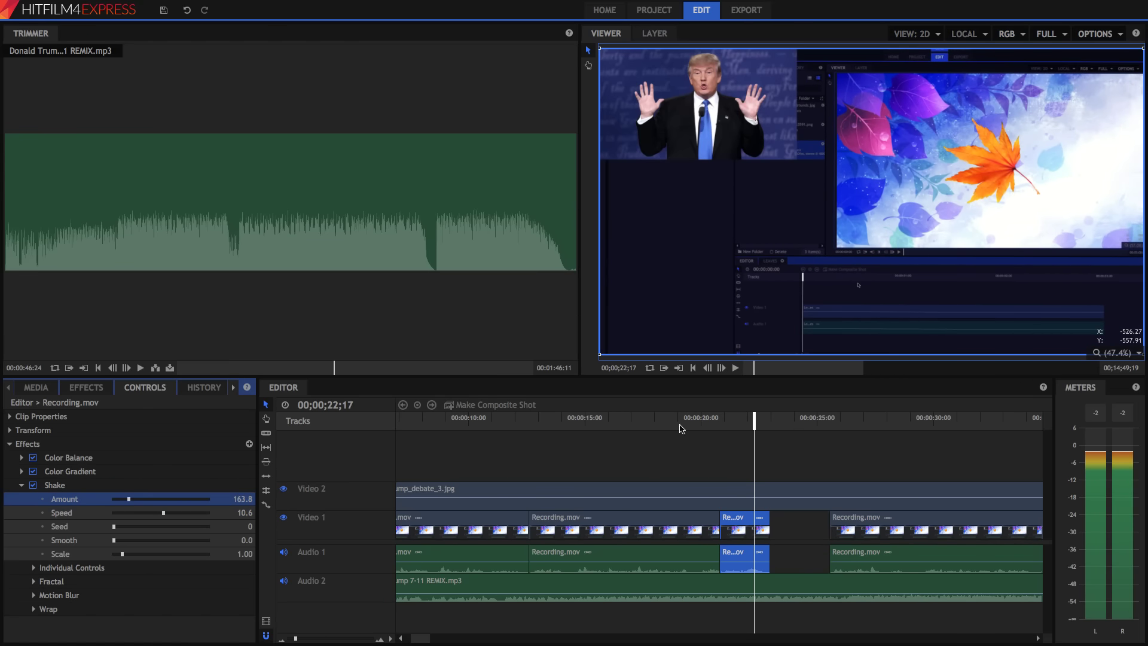
{"action": "left_click", "coordinate": [715, 423]}
{"action": "left_click", "coordinate": [735, 367]}
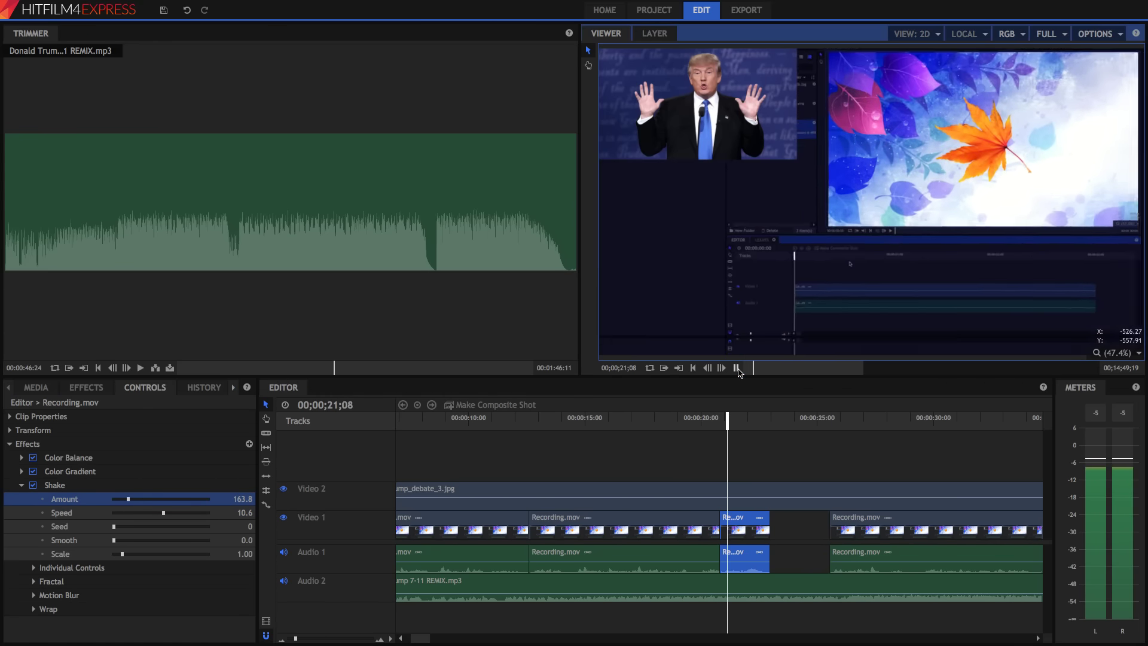
{"action": "left_click", "coordinate": [736, 367]}
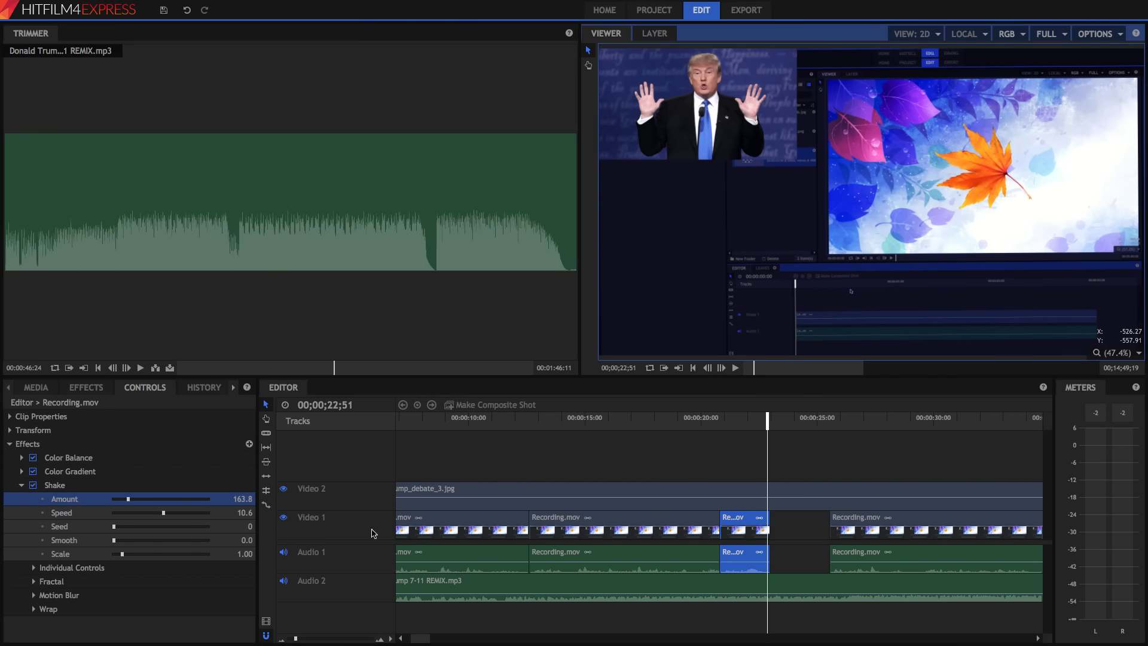
{"action": "left_click", "coordinate": [79, 420]}
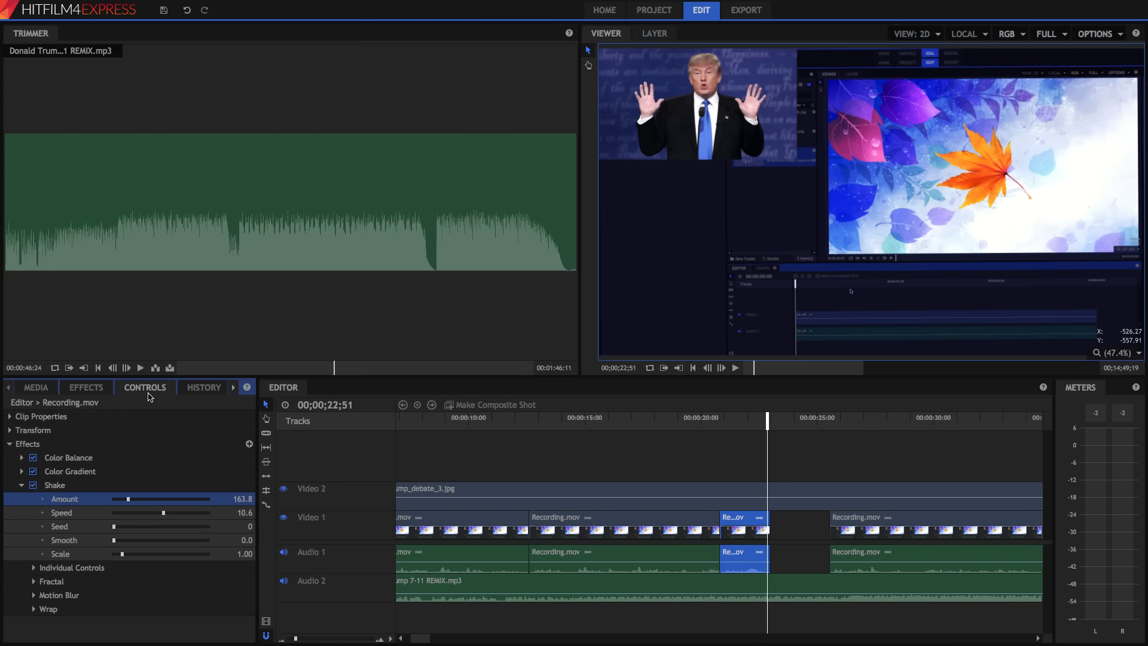
- Select the short Recording.mov clip in the timeline to bring back the effects library
{"action": "left_click", "coordinate": [736, 524]}
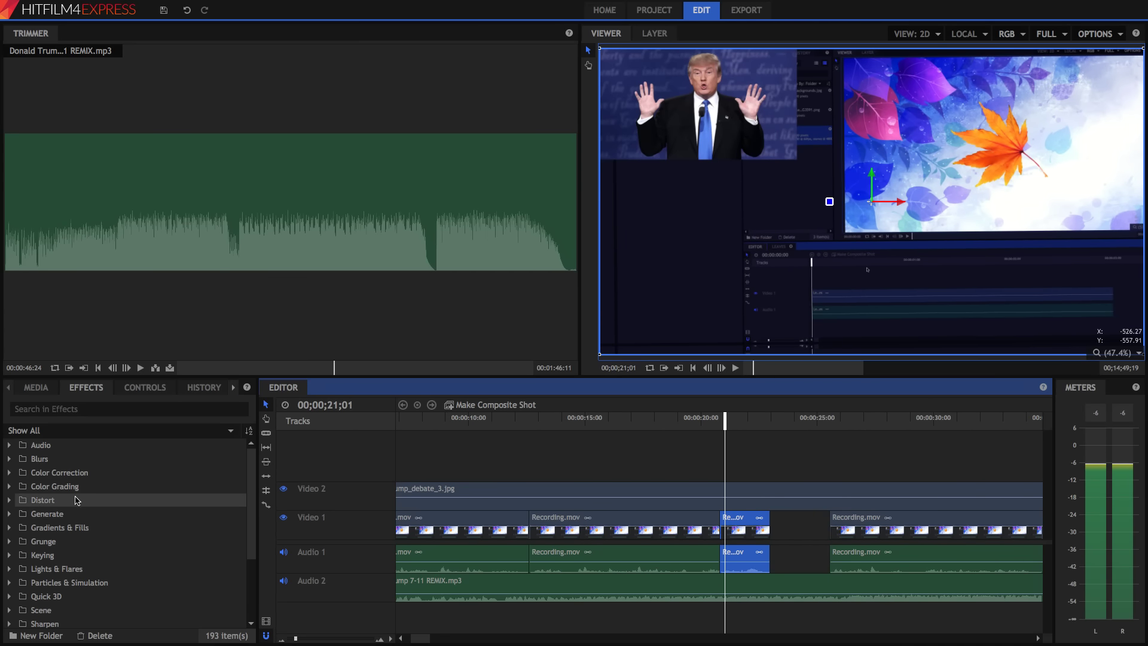
- Place an Additive Dissolve from Transitions - Video > Dissolve at the start of the short clip
{"action": "scroll", "coordinate": [81, 499], "scroll_direction": "down", "scroll_amount": 3}
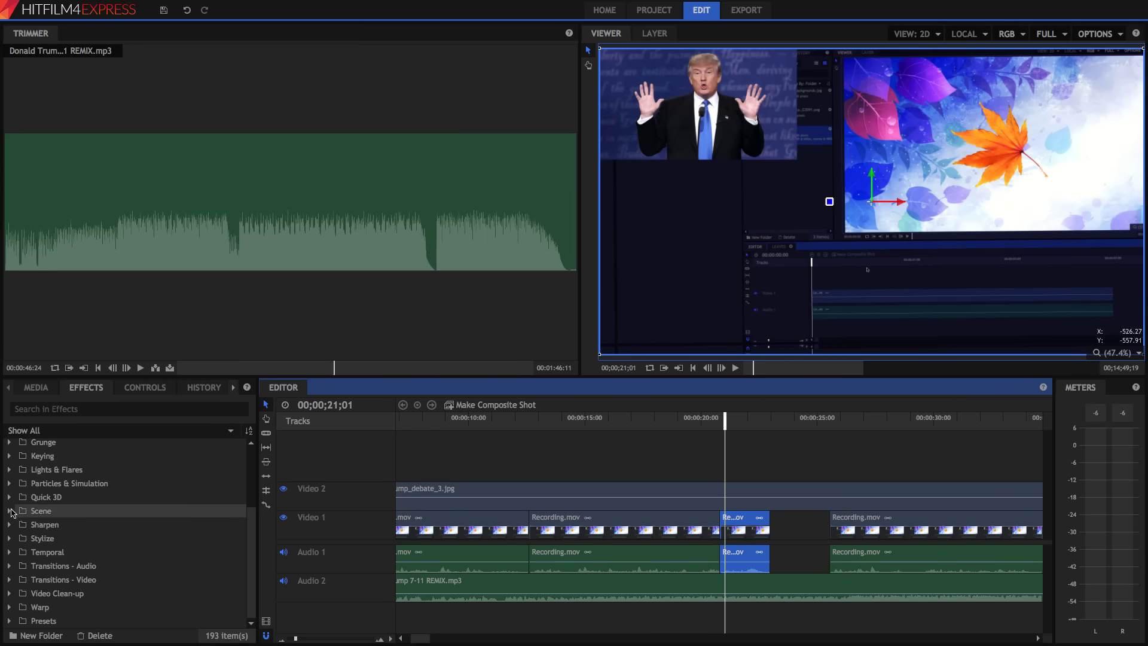
{"action": "left_click", "coordinate": [9, 580]}
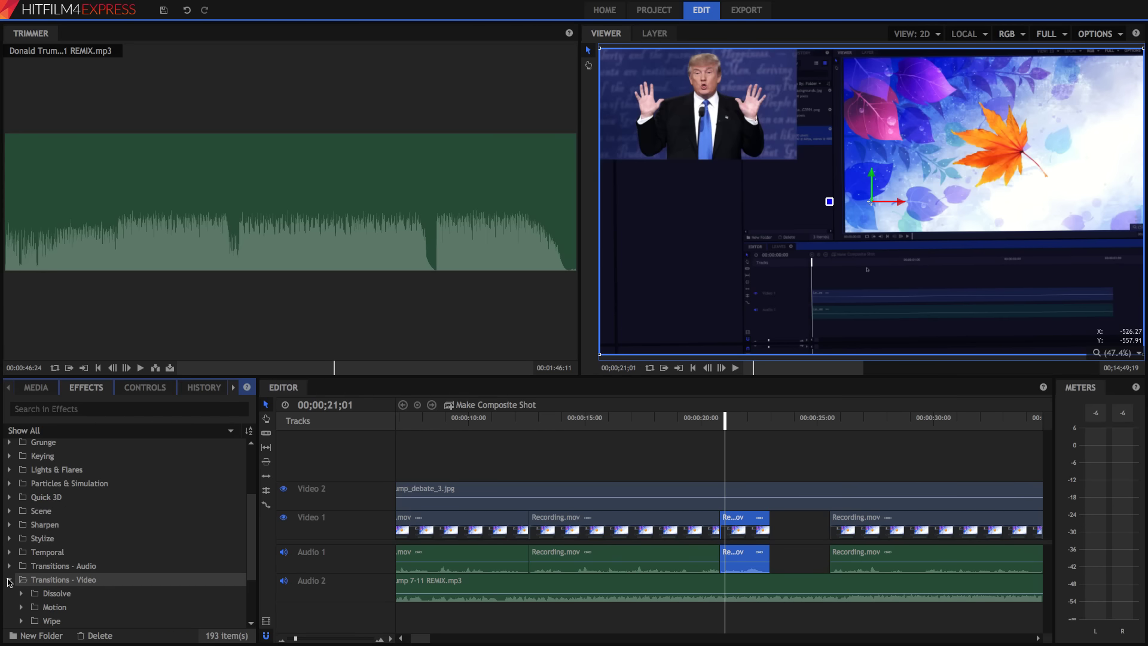
{"action": "left_click", "coordinate": [9, 579]}
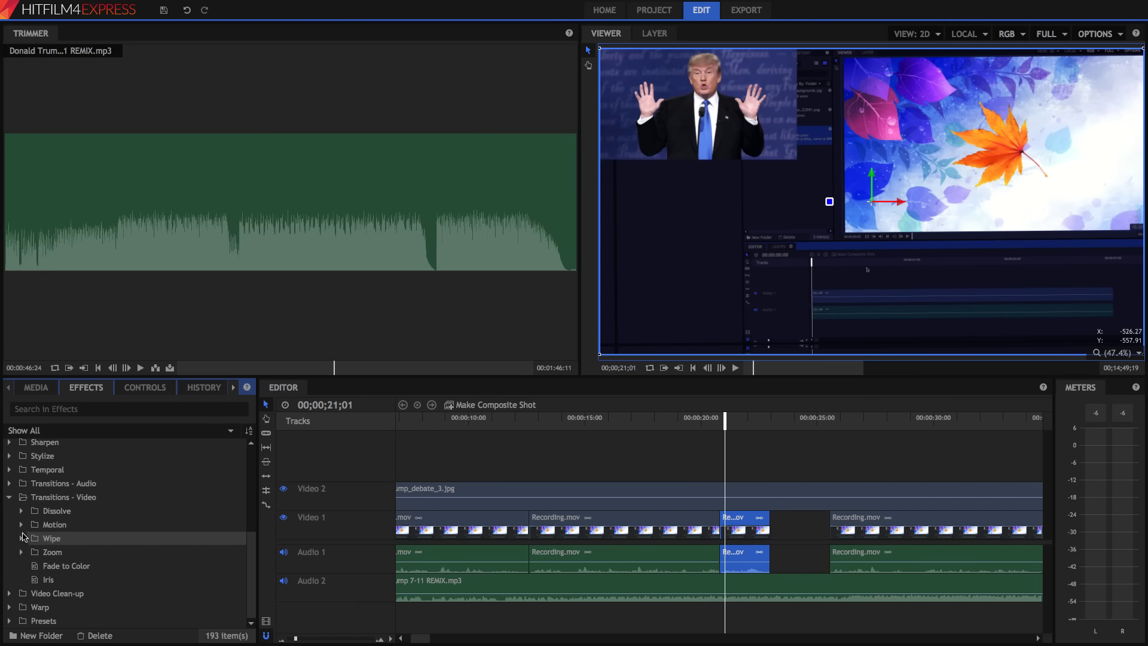
{"action": "left_click", "coordinate": [22, 524]}
{"action": "left_click", "coordinate": [21, 525]}
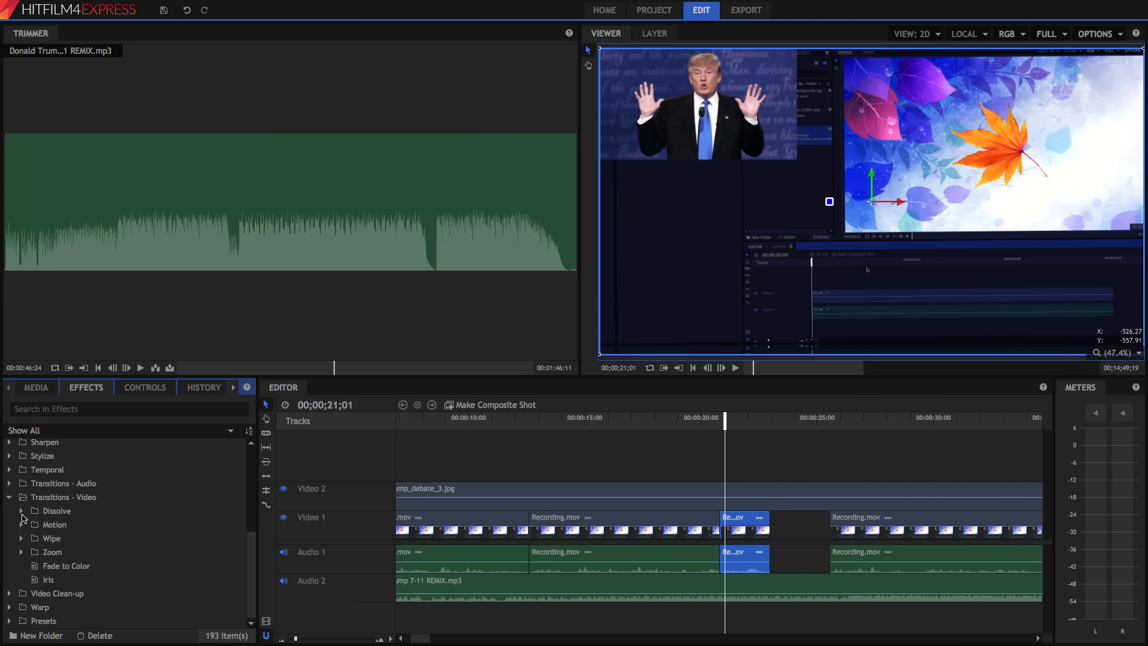
{"action": "left_click", "coordinate": [22, 512]}
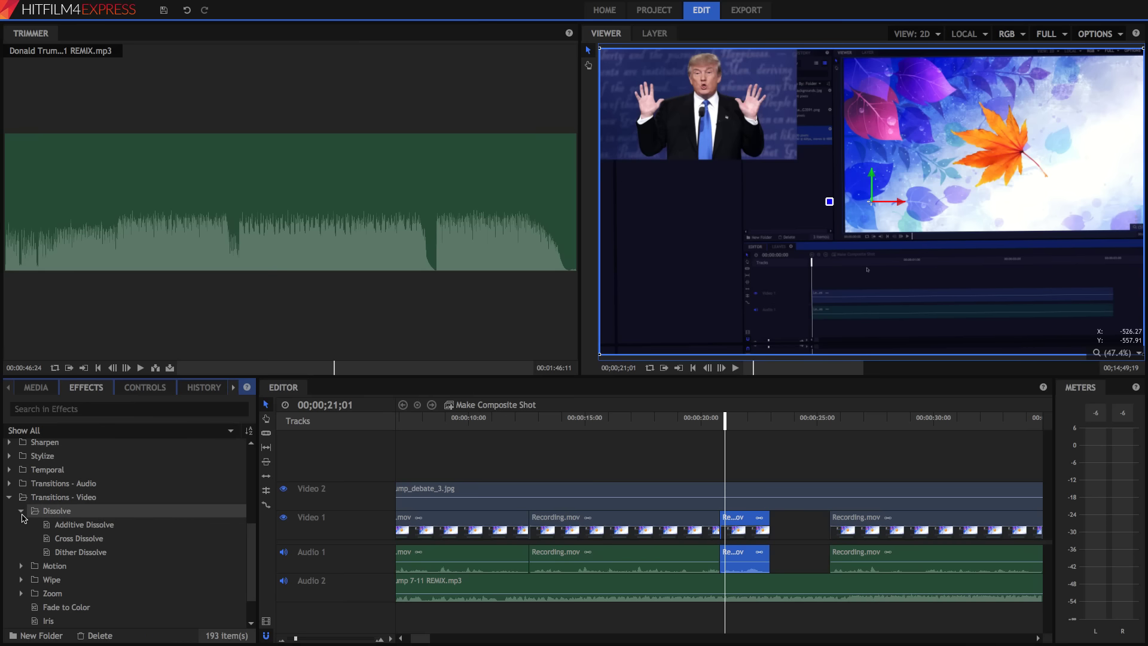
{"action": "left_click_drag", "start_coordinate": [57, 525], "coordinate": [406, 524]}
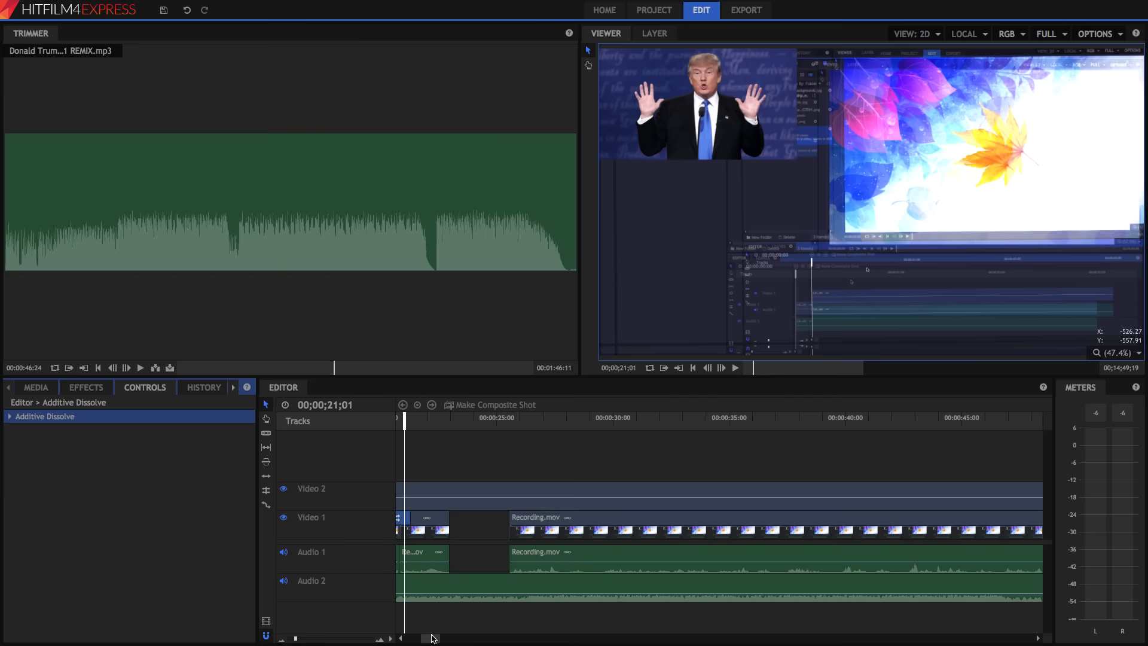
{"action": "left_click_drag", "start_coordinate": [433, 639], "coordinate": [429, 638]}
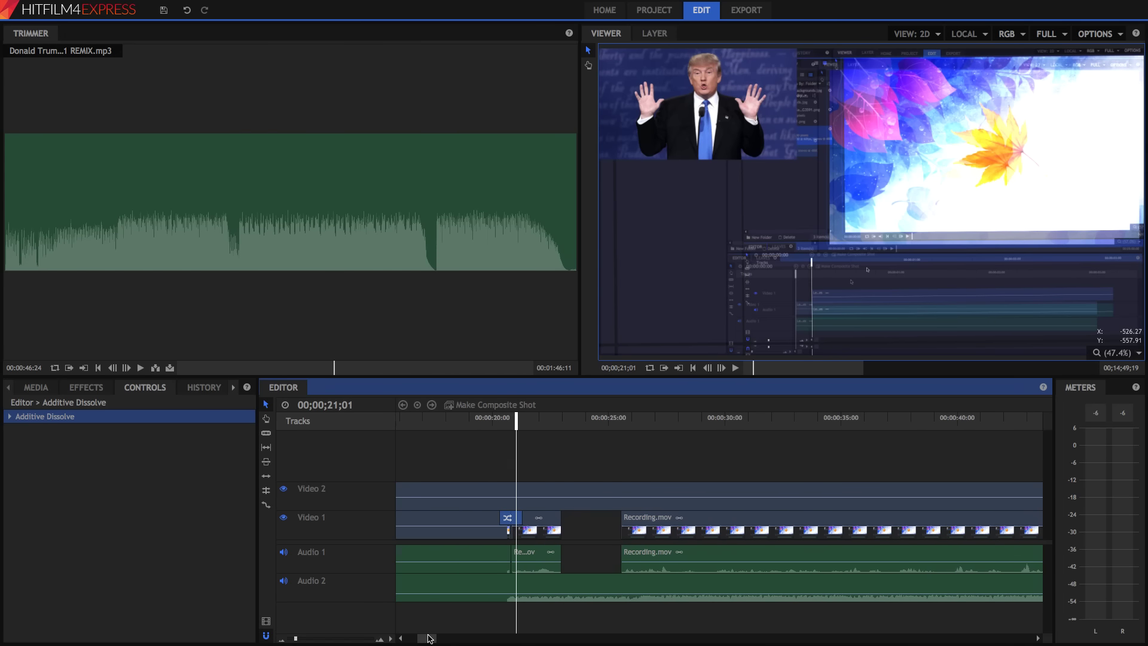
- Play back and scrub through the new dissolve from around 20;13 to check it
{"action": "left_click", "coordinate": [491, 422]}
{"action": "key", "text": "space"}
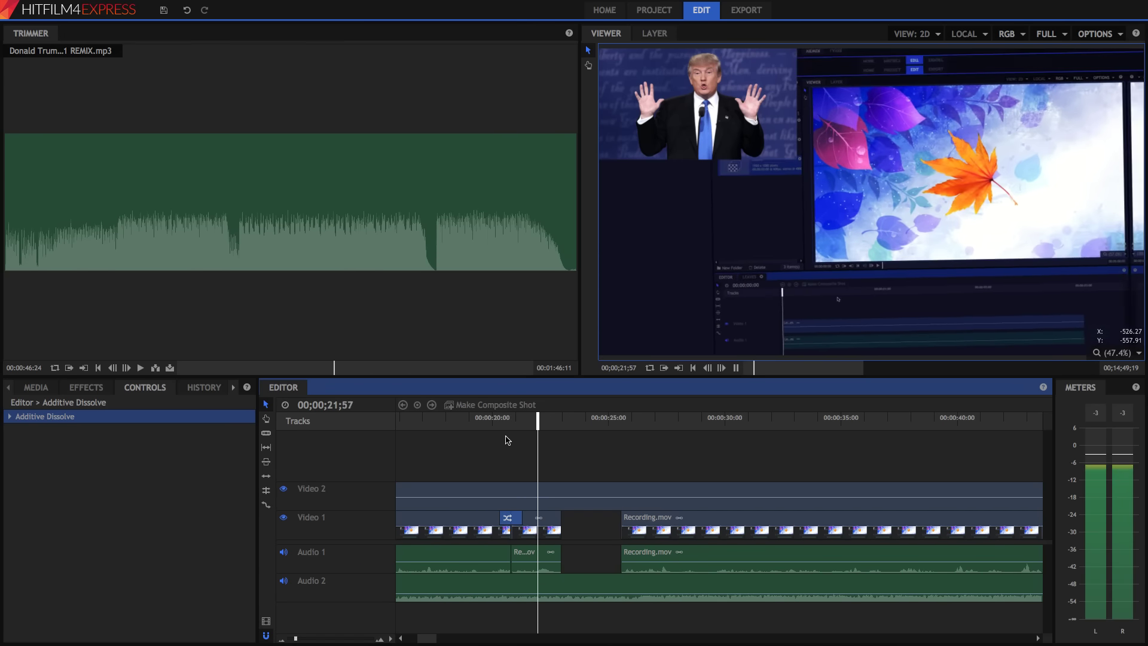
{"action": "left_click", "coordinate": [469, 424]}
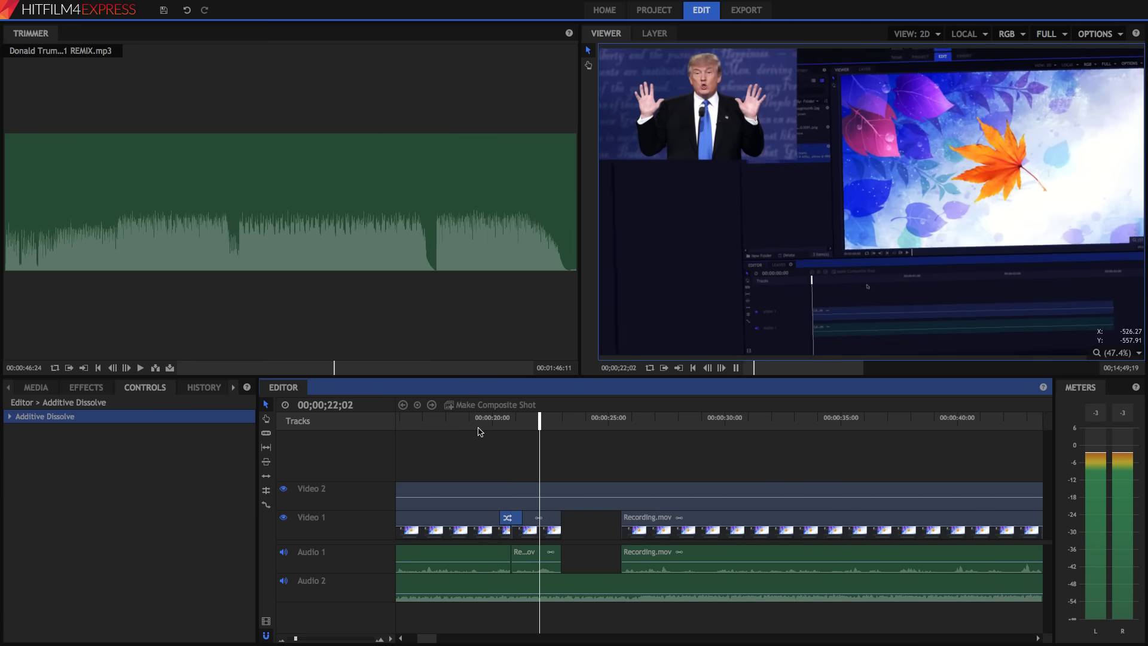
{"action": "key", "text": "space"}
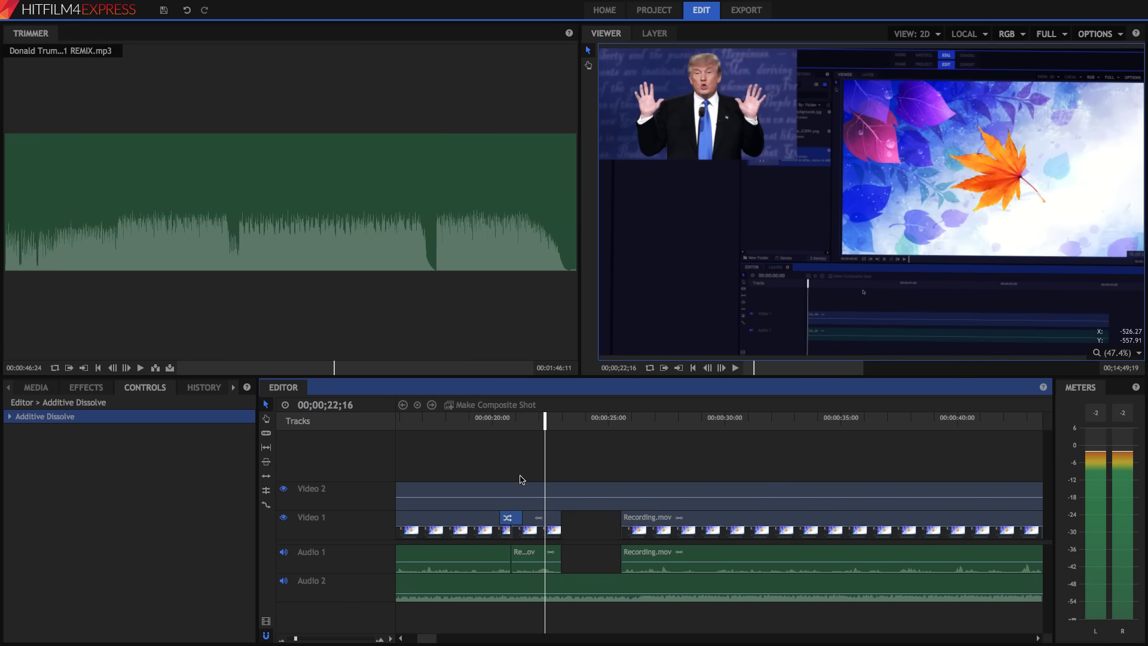
{"action": "left_click", "coordinate": [497, 420]}
{"action": "left_click_drag", "start_coordinate": [497, 422], "coordinate": [532, 428]}
{"action": "left_click", "coordinate": [86, 387]}
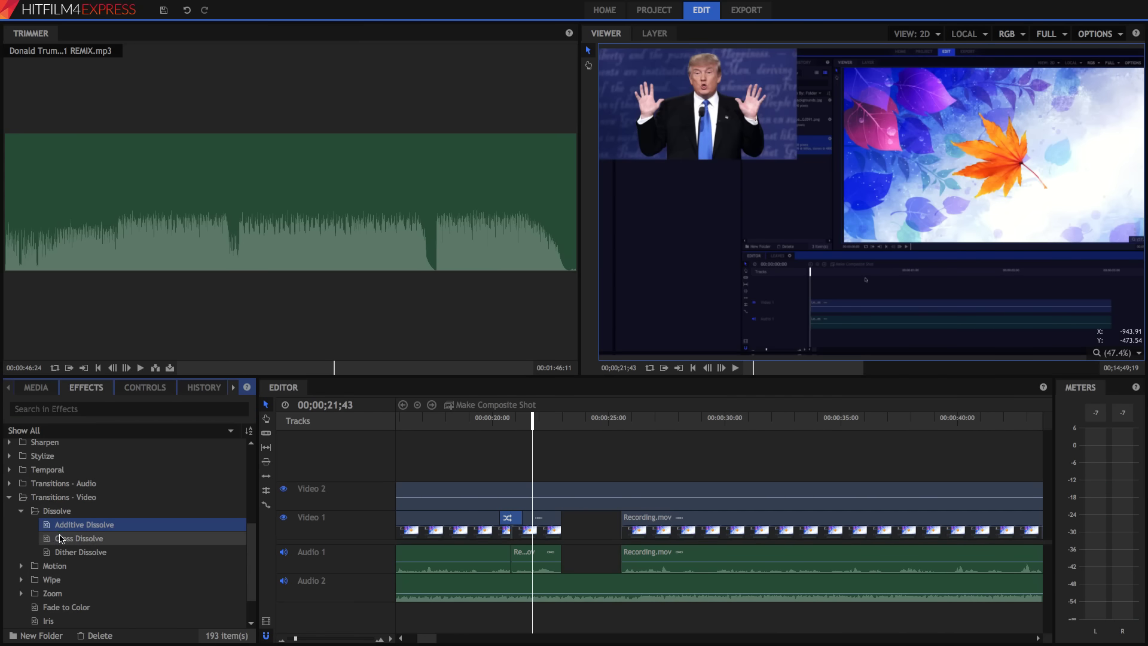
- Apply Zoom Blur from the Blurs folder to the first Recording.mov clip on Video 1
{"action": "scroll", "coordinate": [67, 526], "scroll_direction": "up", "scroll_amount": 5}
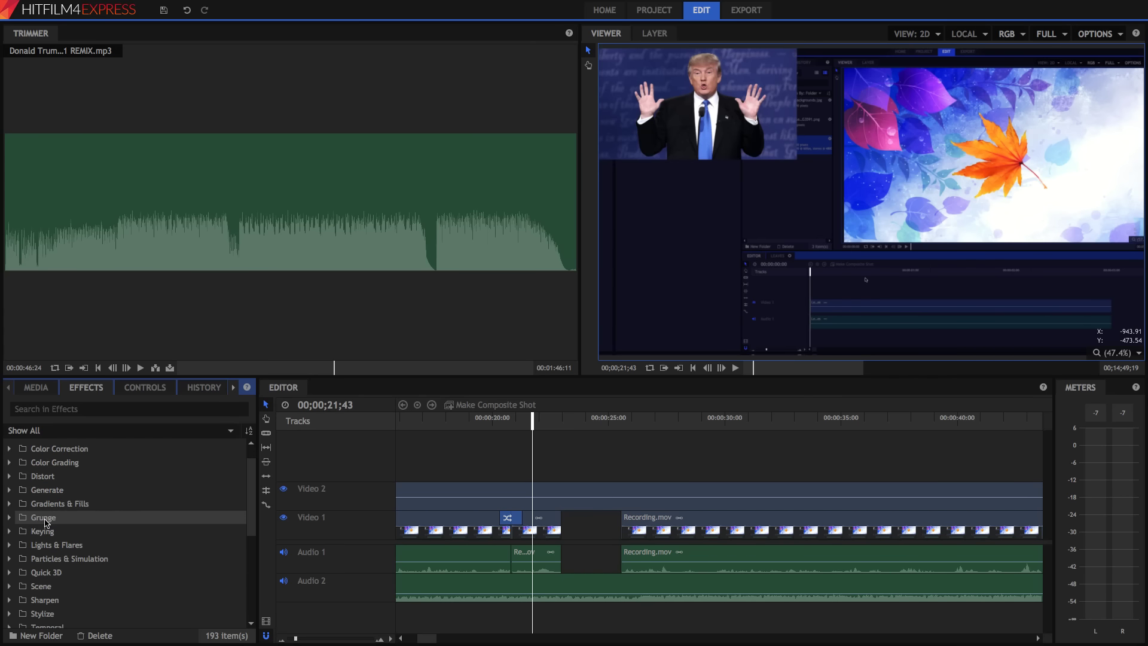
{"action": "left_click", "coordinate": [9, 445]}
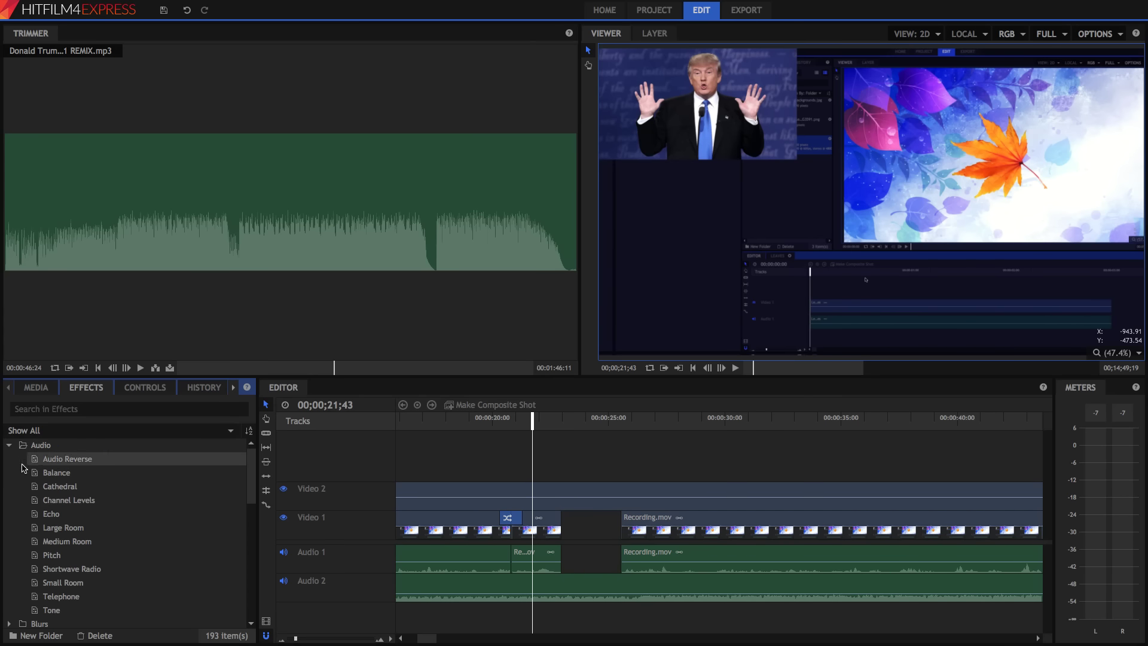
{"action": "scroll", "coordinate": [79, 520], "scroll_direction": "down", "scroll_amount": 2}
{"action": "scroll", "coordinate": [82, 522], "scroll_direction": "up", "scroll_amount": 2}
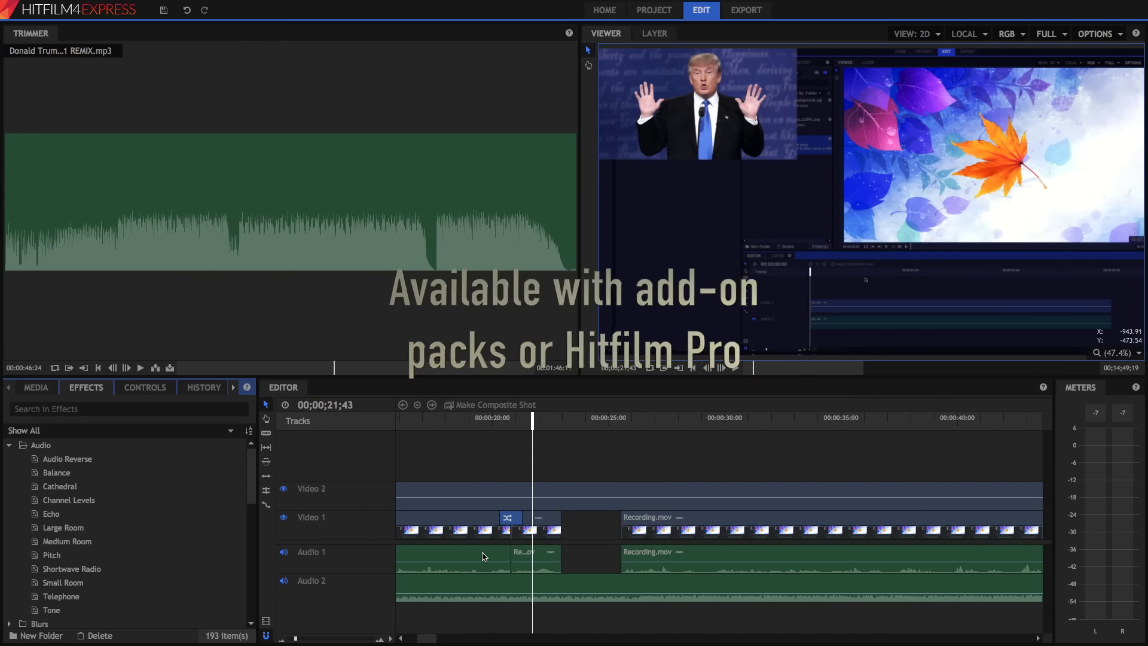
{"action": "left_click", "coordinate": [9, 623]}
{"action": "scroll", "coordinate": [108, 564], "scroll_direction": "down", "scroll_amount": 4}
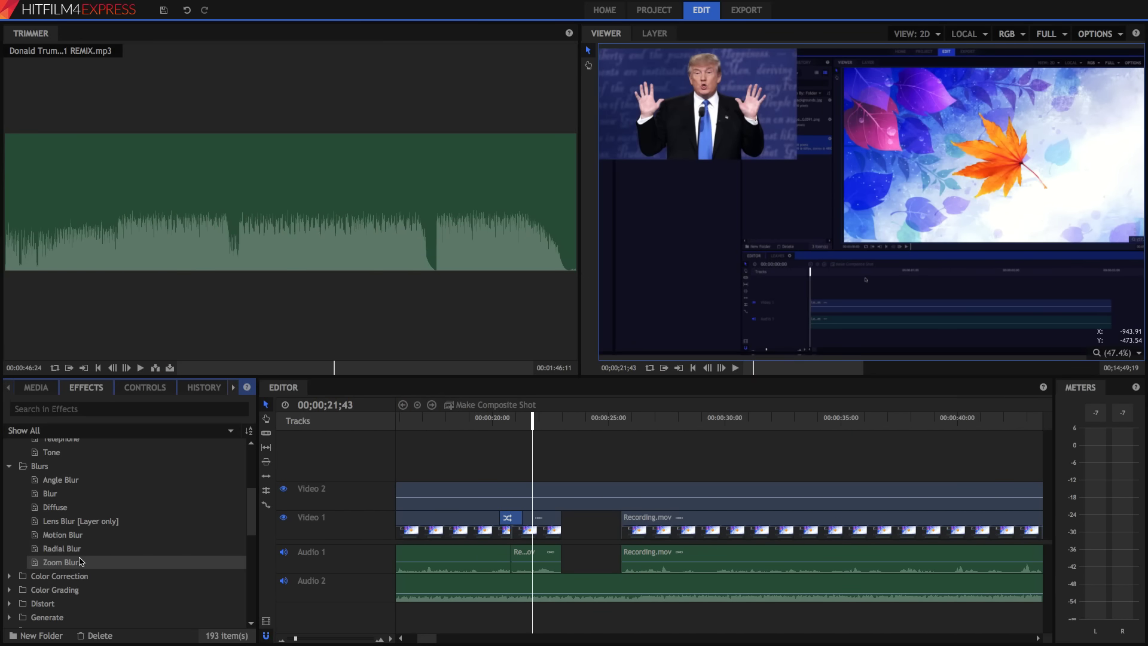
{"action": "left_click_drag", "start_coordinate": [76, 563], "coordinate": [515, 520]}
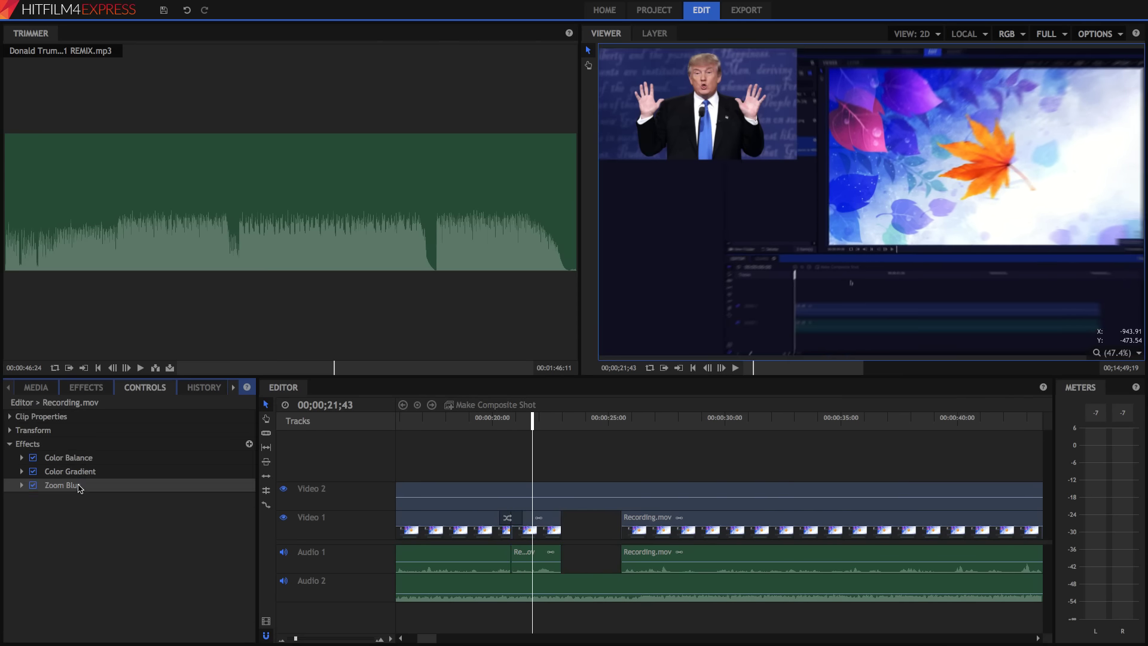
- Move the Zoom Blur centre near the leaf and raise its Strength to 100.0
{"action": "left_click", "coordinate": [21, 484]}
{"action": "left_click", "coordinate": [154, 485]}
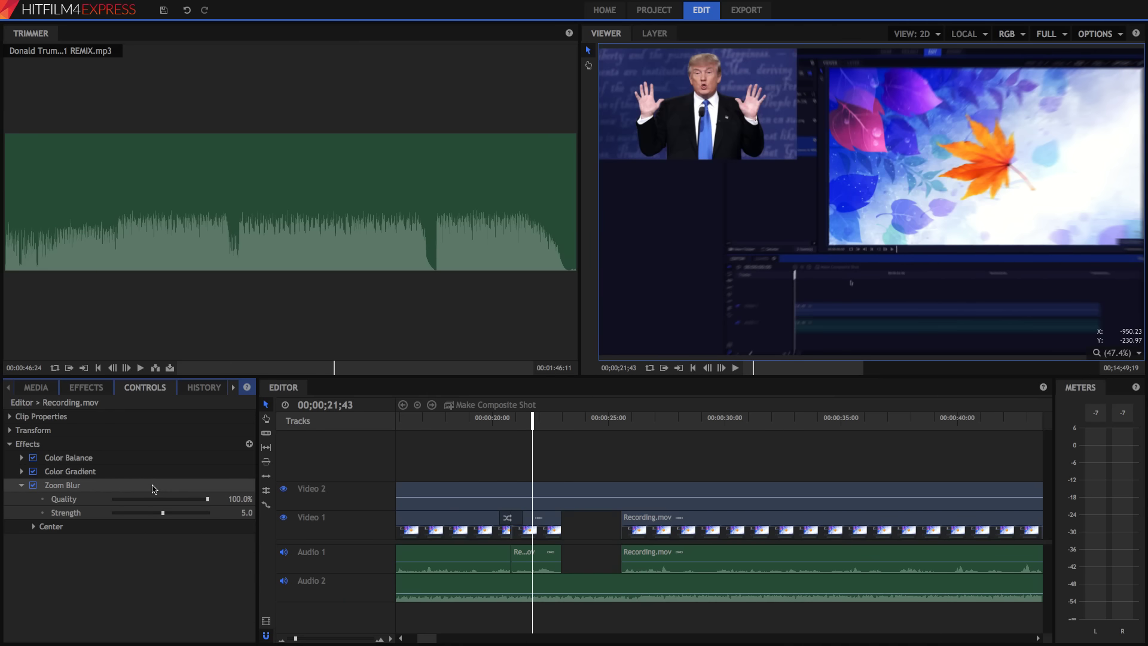
{"action": "mouse_move", "coordinate": [867, 204]}
{"action": "left_mouse_down"}
{"action": "mouse_move", "coordinate": [956, 201]}
{"action": "mouse_move", "coordinate": [867, 210]}
{"action": "left_mouse_up"}
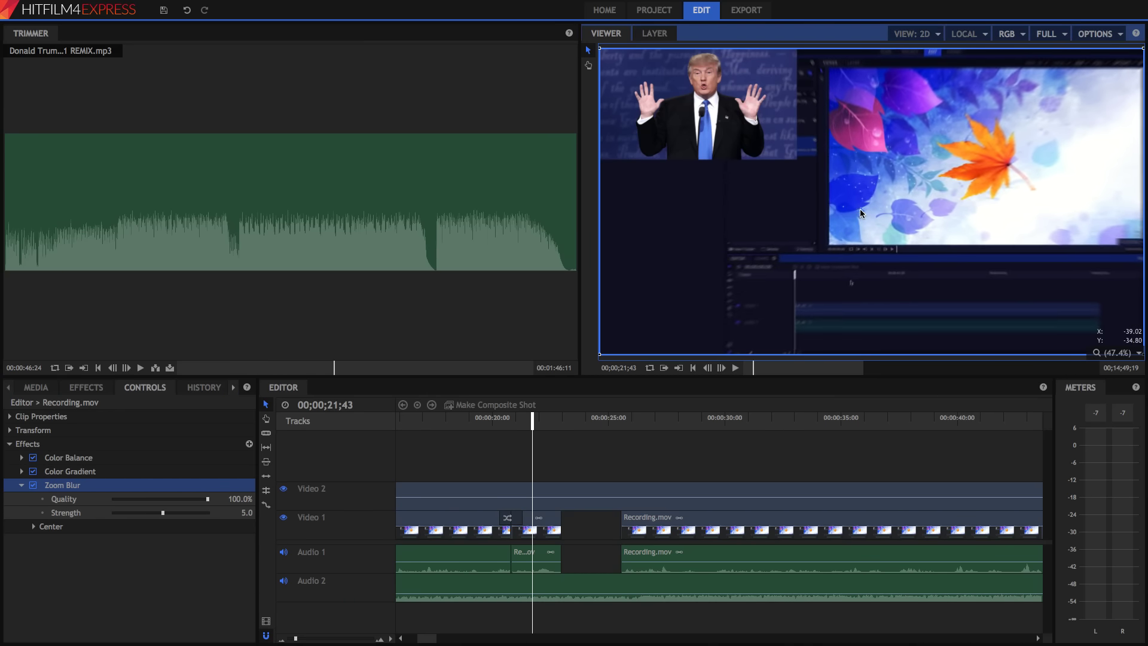
{"action": "left_click", "coordinate": [33, 526]}
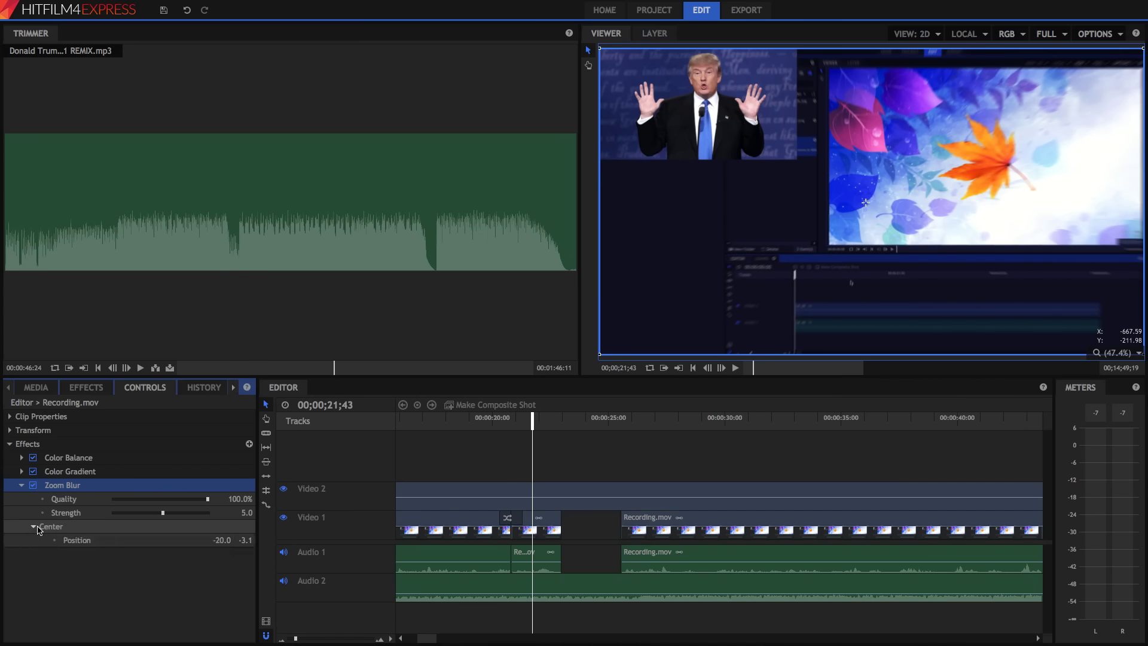
{"action": "left_click_drag", "start_coordinate": [162, 513], "coordinate": [207, 513]}
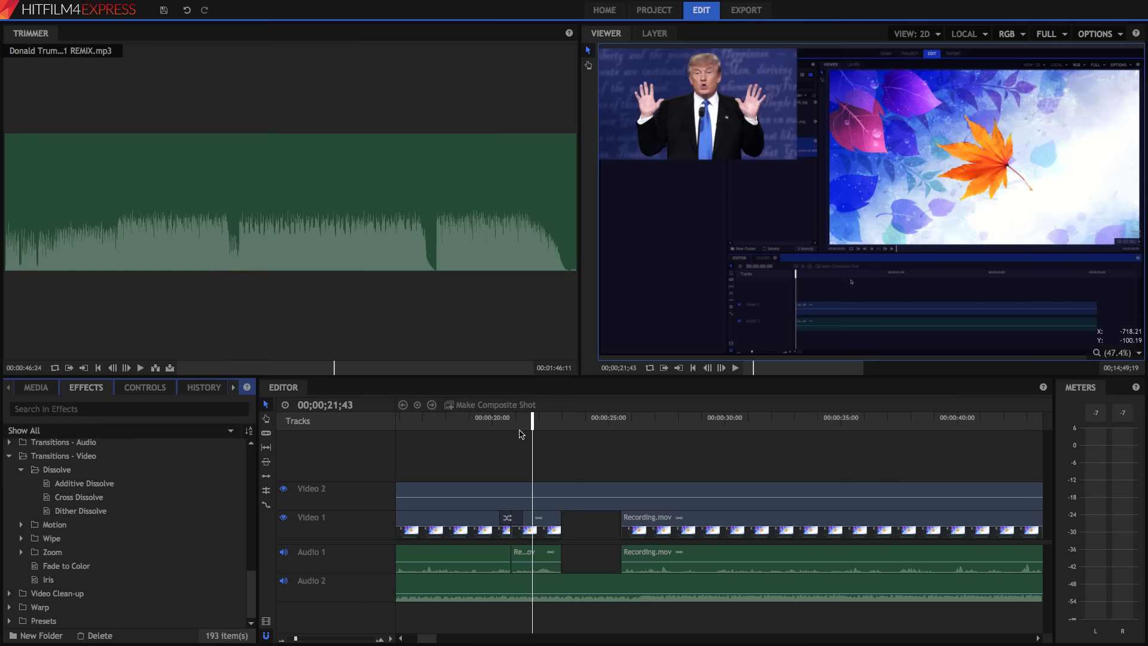
- Scrub the playhead from 21;04 to 21;18 and select the music clip on Audio 2
{"action": "left_click", "coordinate": [517, 424]}
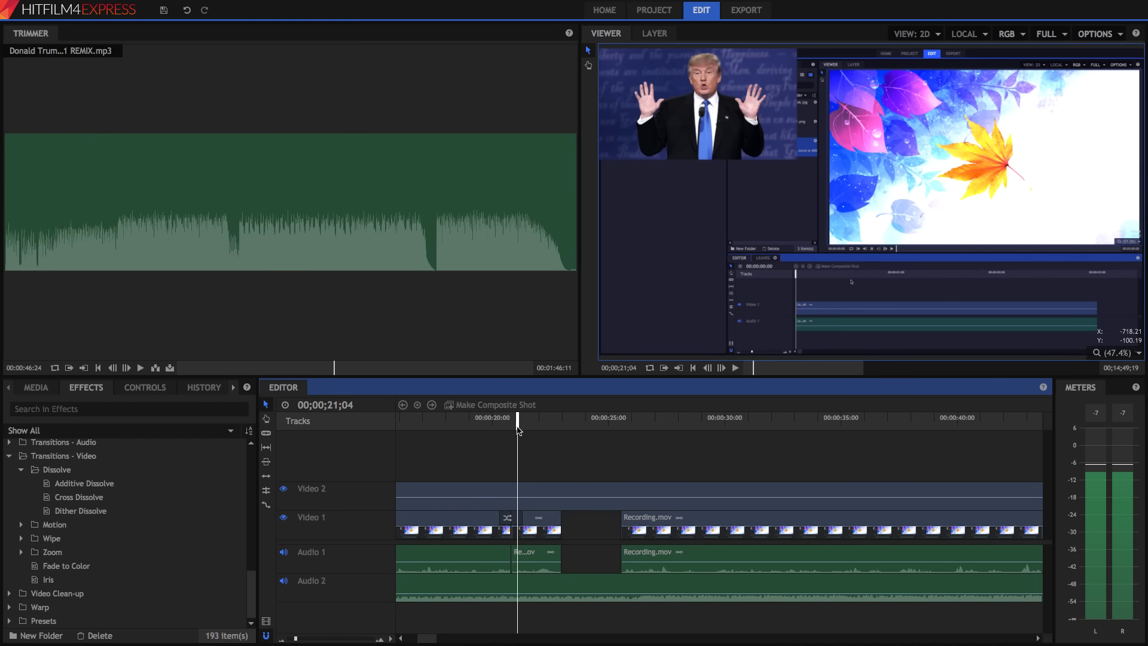
{"action": "left_click_drag", "start_coordinate": [519, 426], "coordinate": [526, 420]}
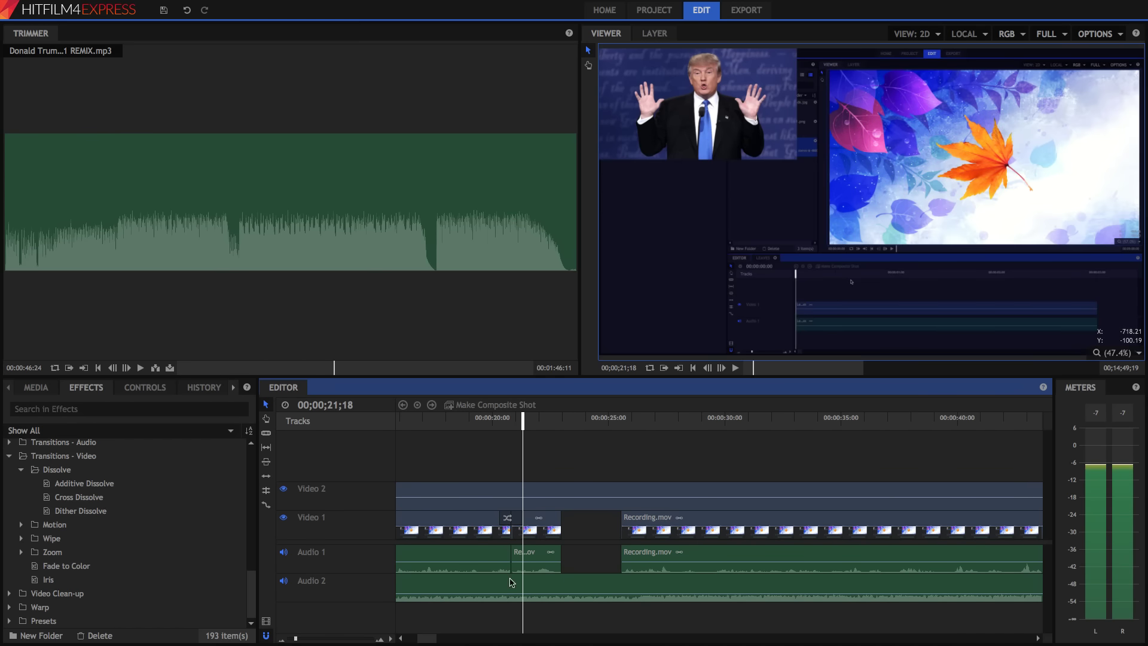
{"action": "left_click", "coordinate": [444, 586]}
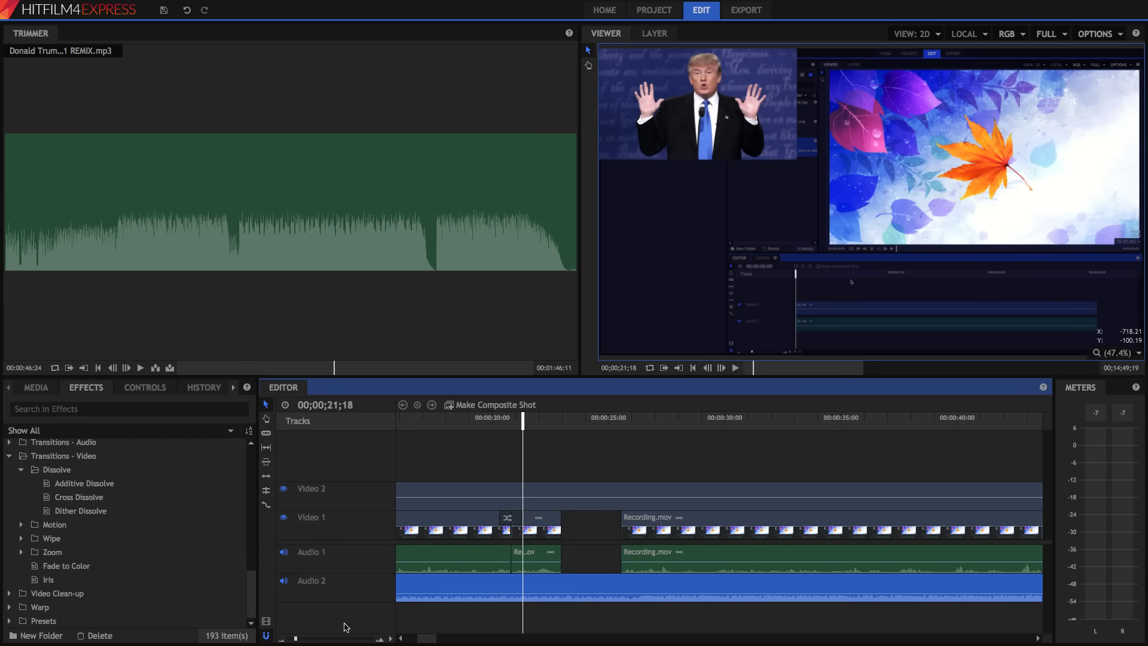
- Zoom the timeline out to show the whole edit and select the Recording.mov clips
{"action": "left_click_drag", "start_coordinate": [295, 640], "coordinate": [301, 640]}
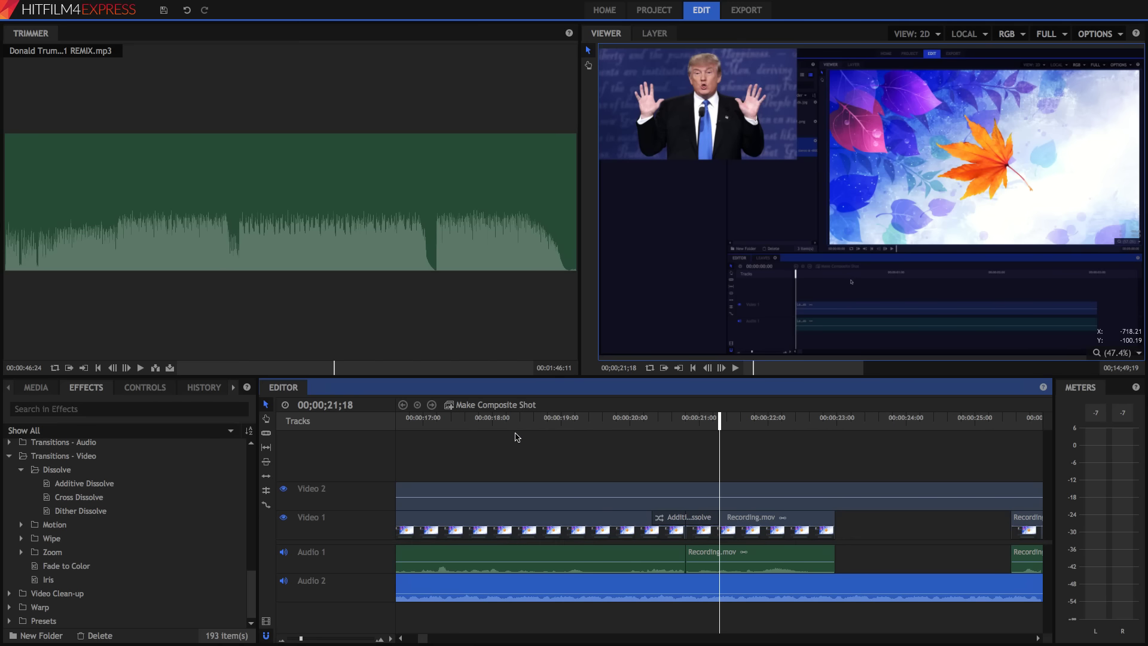
{"action": "left_click_drag", "start_coordinate": [302, 640], "coordinate": [295, 639]}
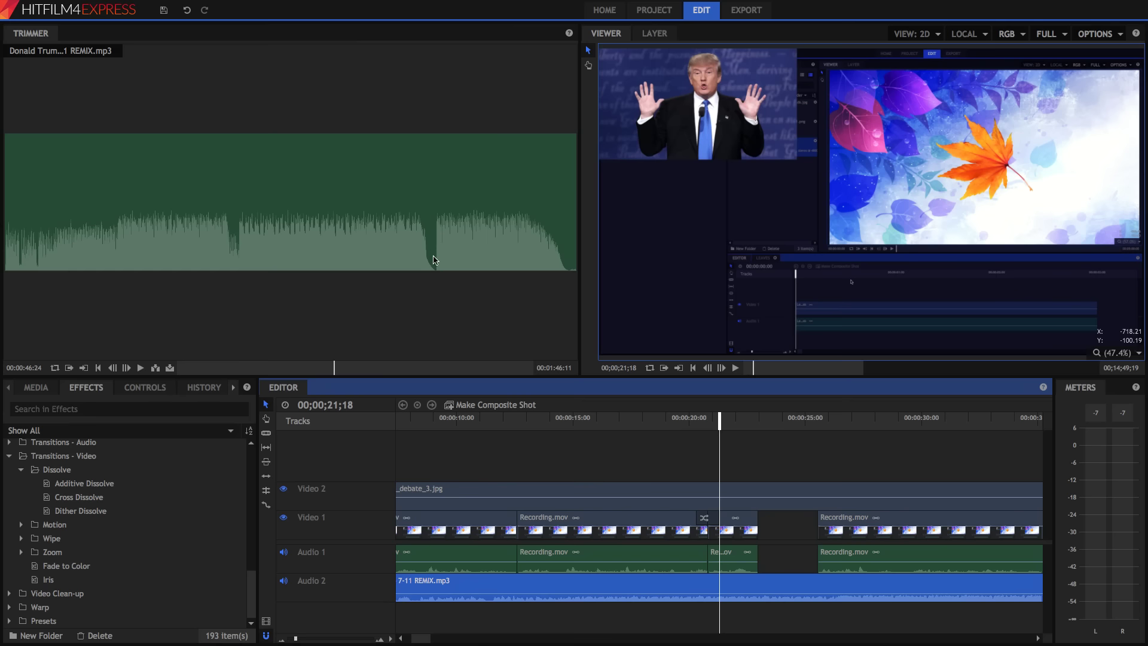
{"action": "left_click_drag", "start_coordinate": [295, 639], "coordinate": [289, 640]}
{"action": "left_click", "coordinate": [794, 527]}
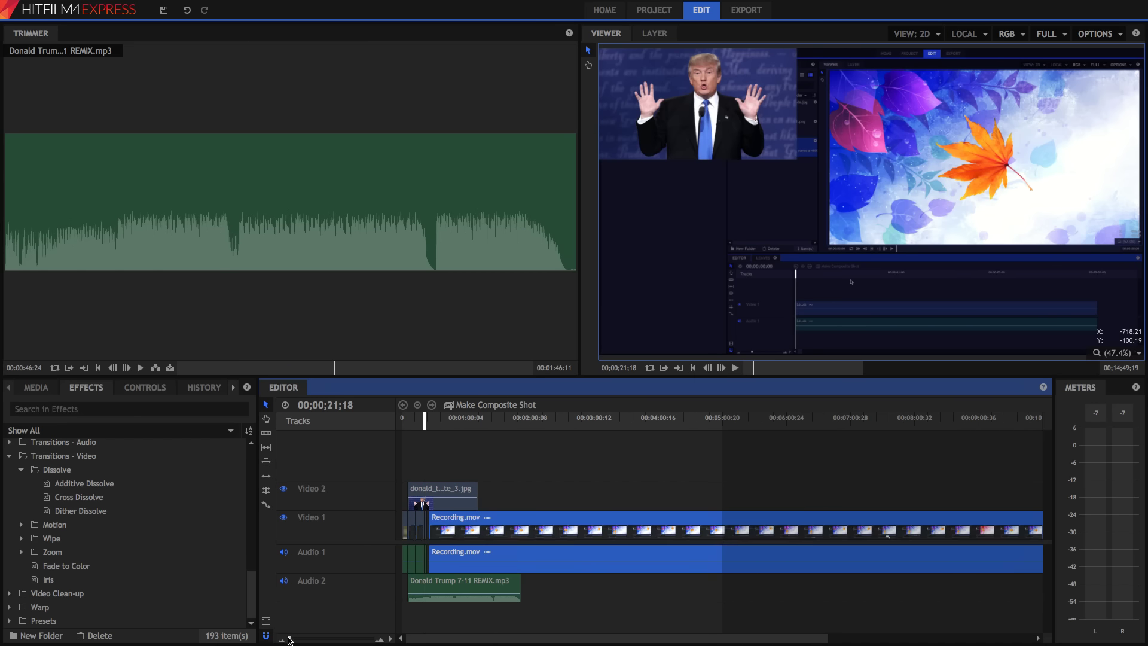
{"action": "left_click_drag", "start_coordinate": [290, 638], "coordinate": [288, 638]}
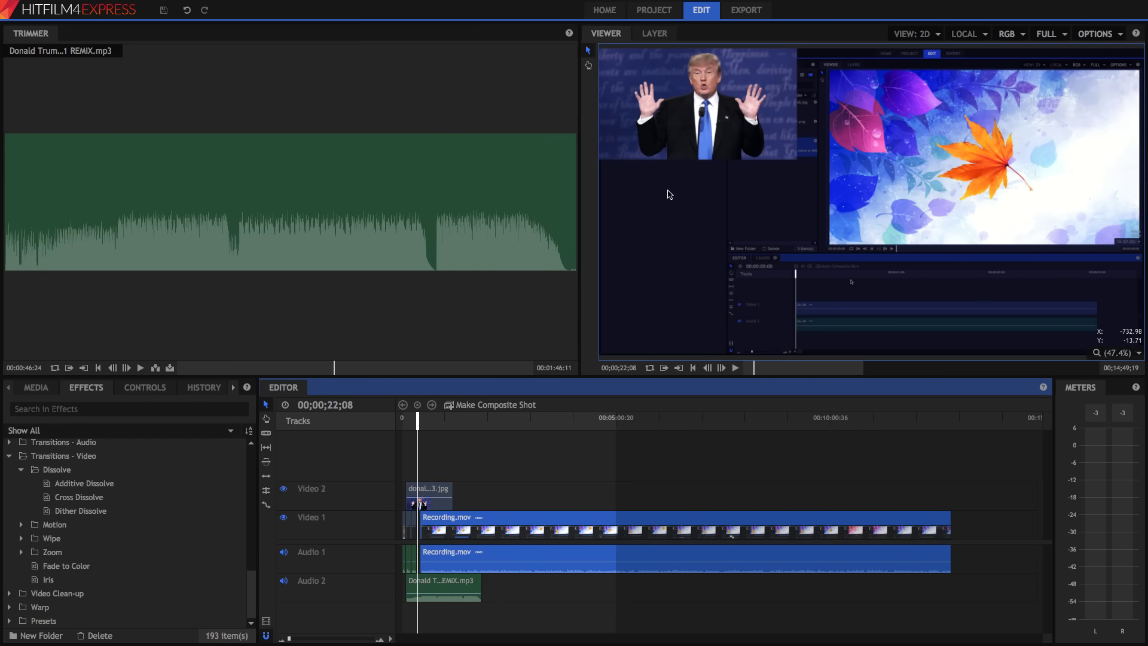
- In the export settings, keep the Editor timeline and set Export Area to Work Area
{"action": "left_click", "coordinate": [752, 13]}
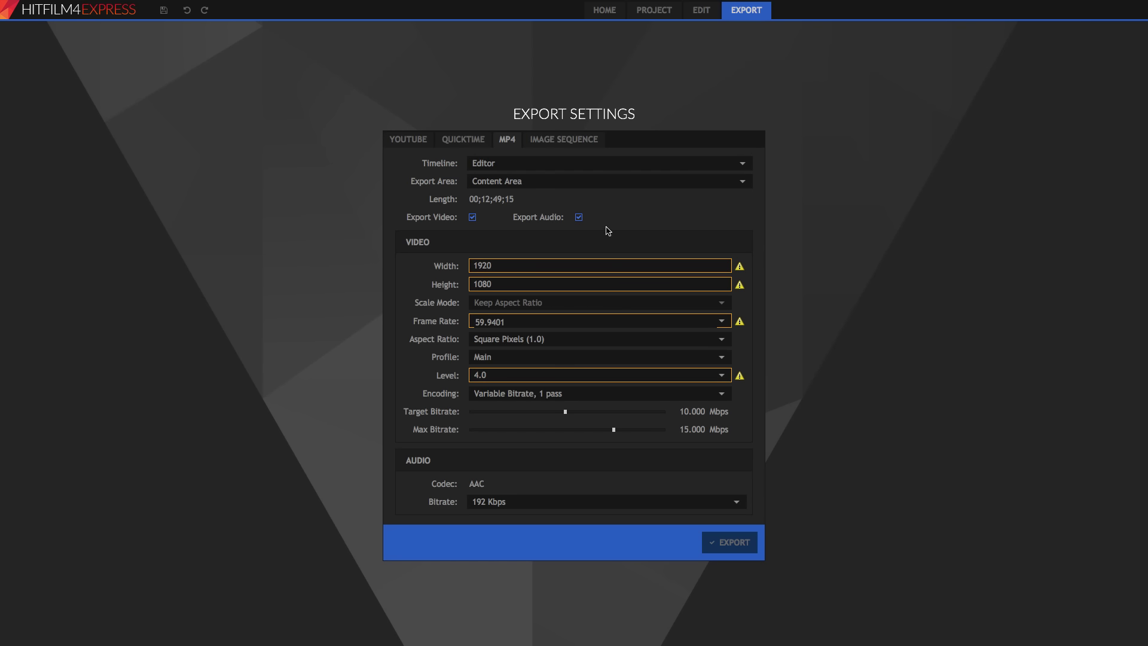
{"action": "left_click", "coordinate": [484, 164]}
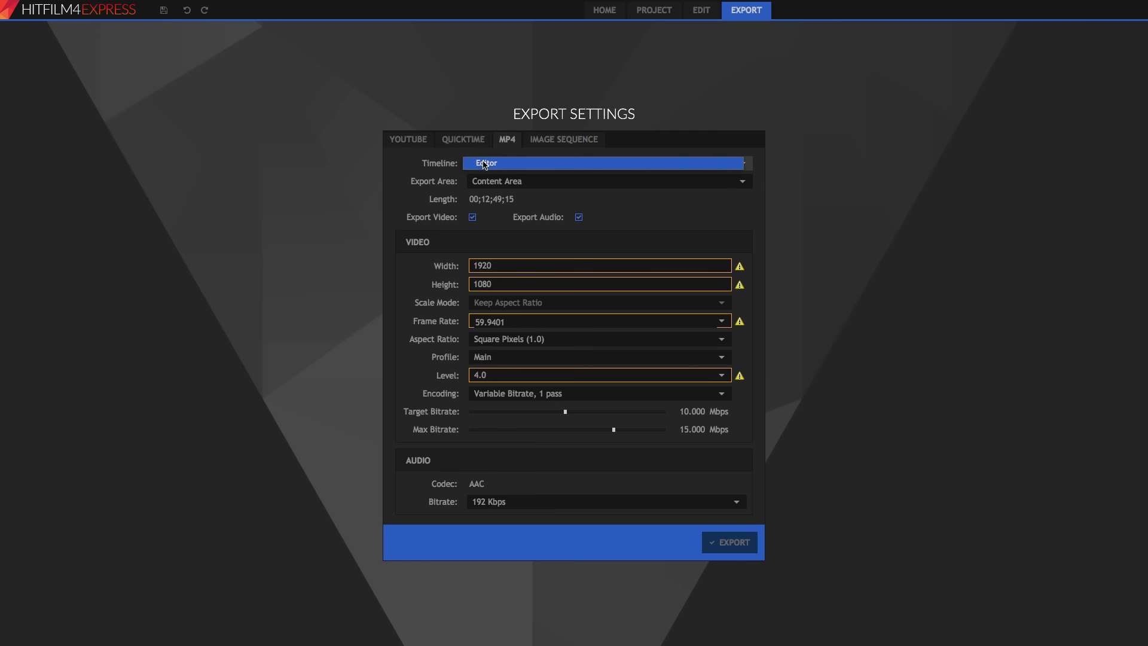
{"action": "left_click", "coordinate": [486, 164]}
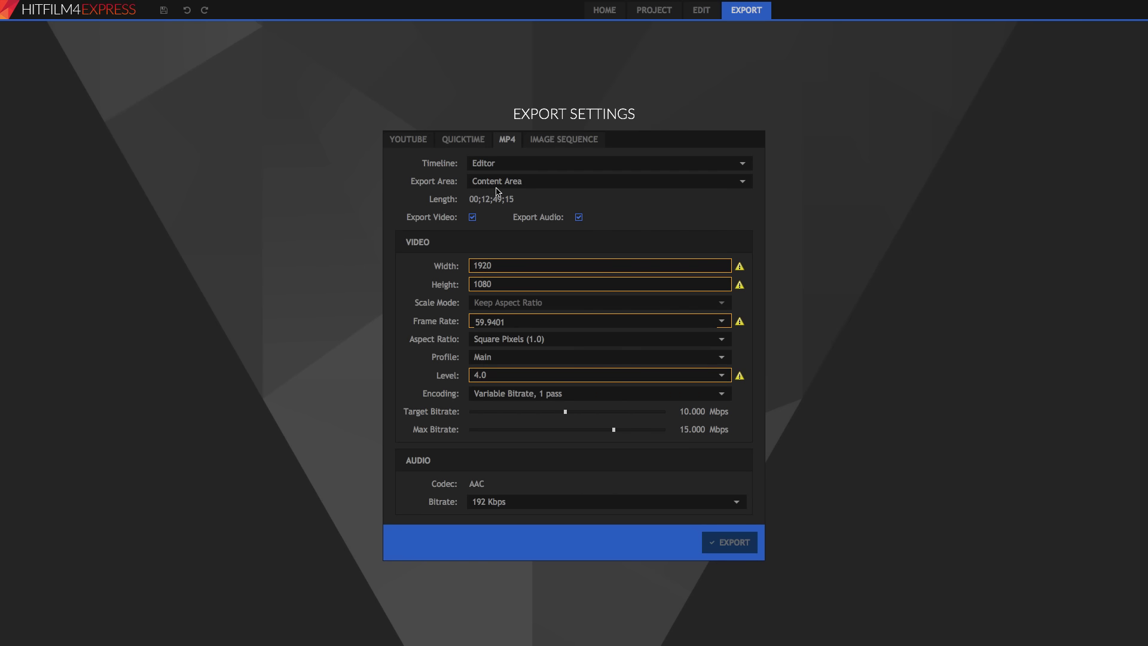
{"action": "left_click", "coordinate": [497, 181]}
{"action": "left_click", "coordinate": [500, 205]}
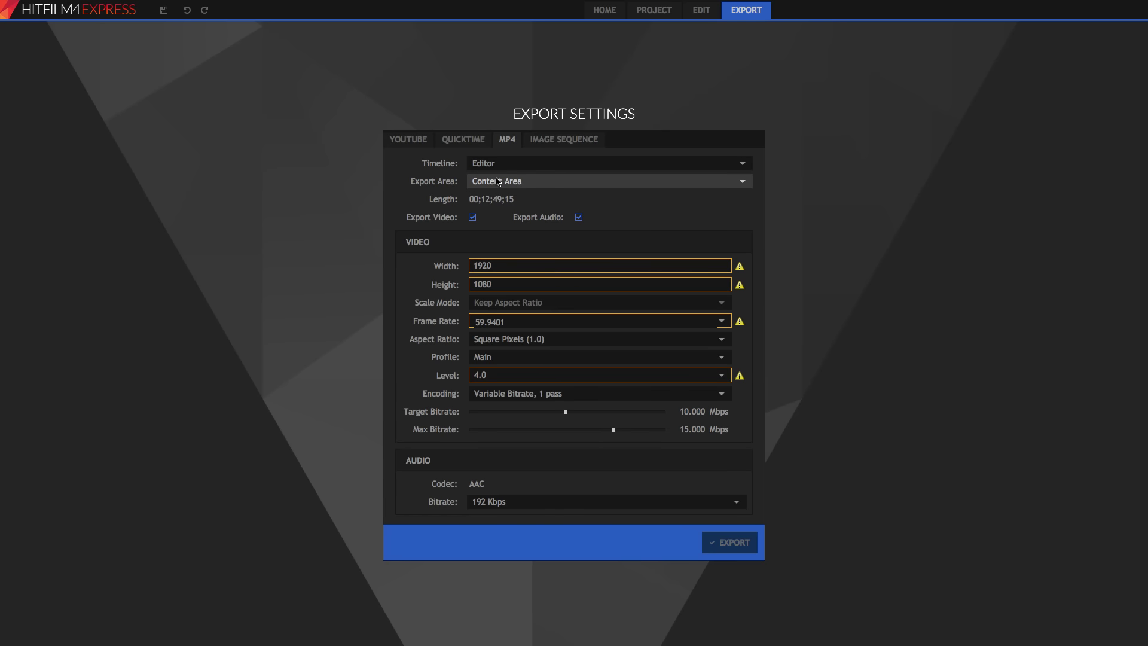
{"action": "left_click", "coordinate": [498, 181]}
{"action": "left_click", "coordinate": [492, 206]}
{"action": "left_click", "coordinate": [501, 187]}
{"action": "left_click", "coordinate": [502, 204]}
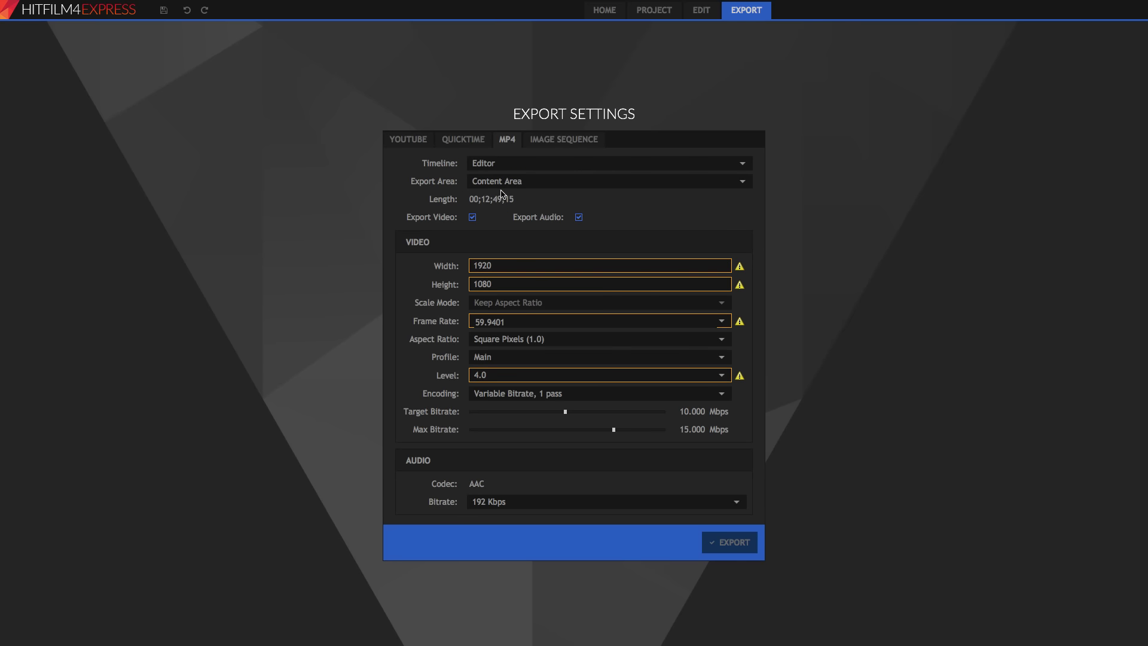
{"action": "left_click", "coordinate": [502, 187]}
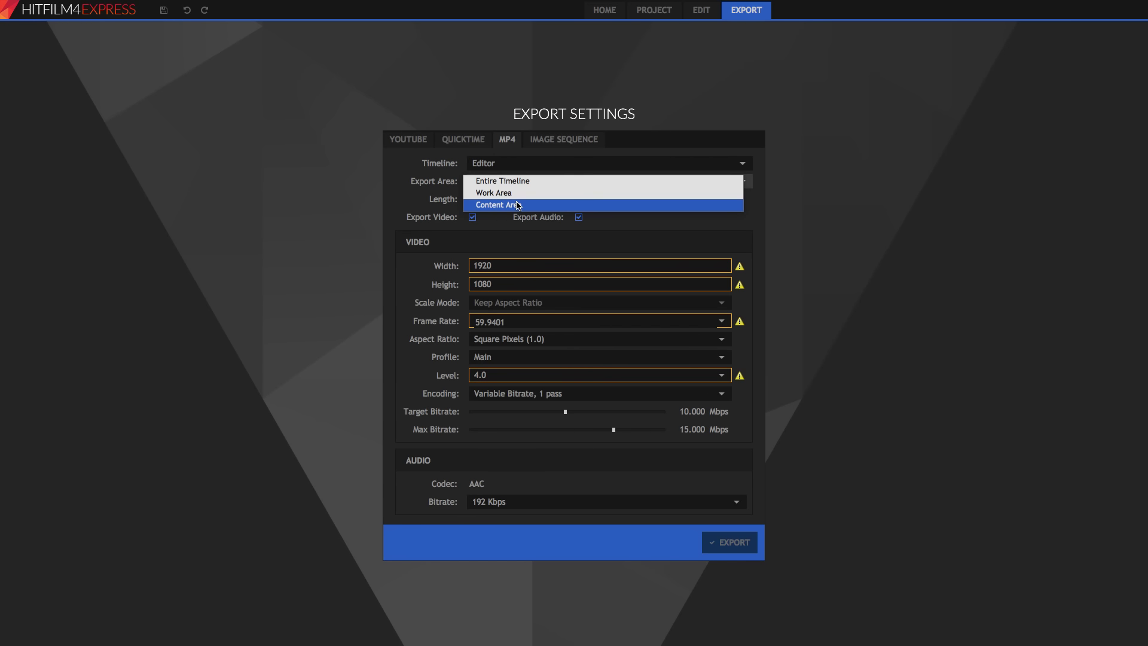
{"action": "left_click", "coordinate": [503, 193]}
- Drag the work-area end marker so the export length becomes 00;09;22;09
{"action": "left_click", "coordinate": [700, 10]}
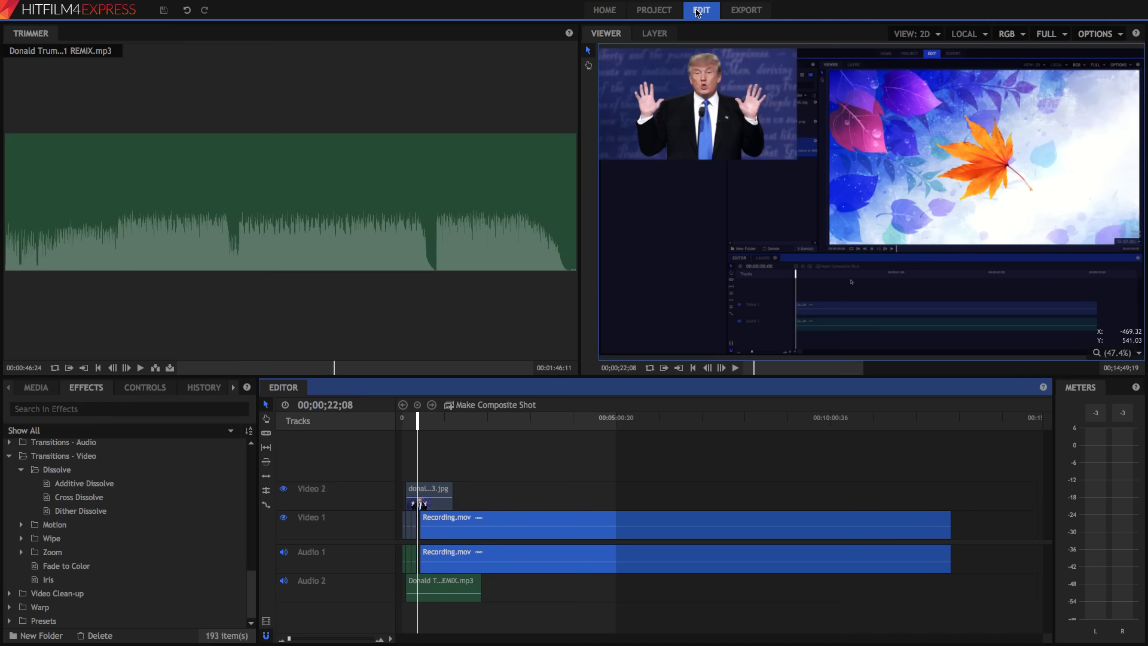
{"action": "mouse_move", "coordinate": [616, 421]}
{"action": "left_mouse_down"}
{"action": "mouse_move", "coordinate": [992, 420]}
{"action": "mouse_move", "coordinate": [803, 418]}
{"action": "left_mouse_up"}
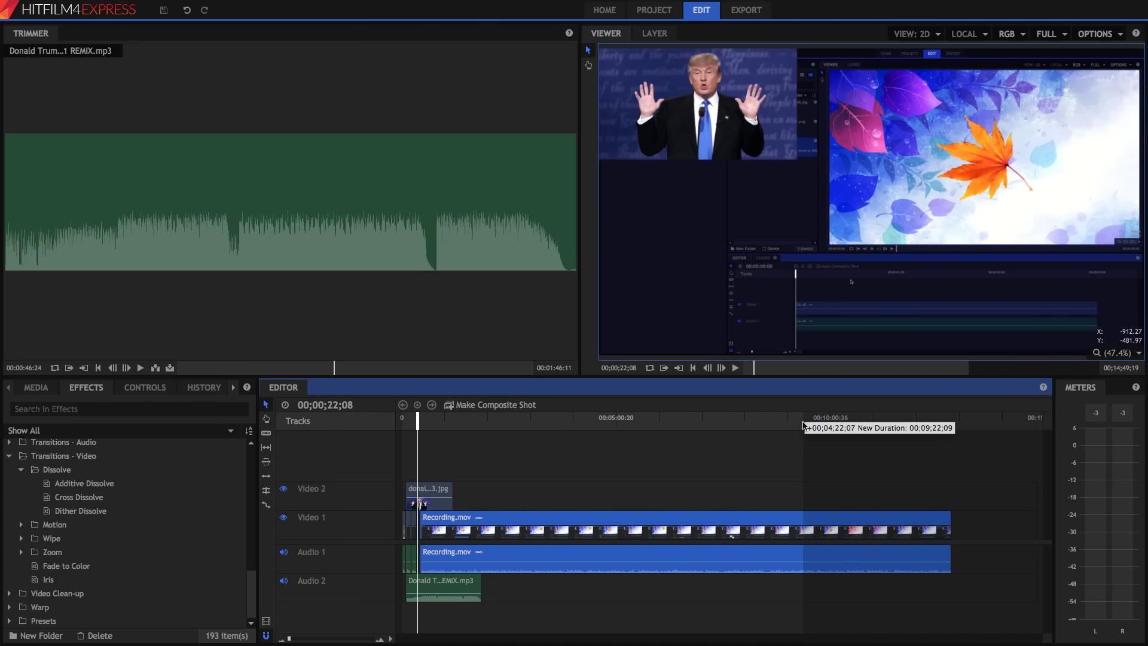
{"action": "left_click", "coordinate": [746, 10]}
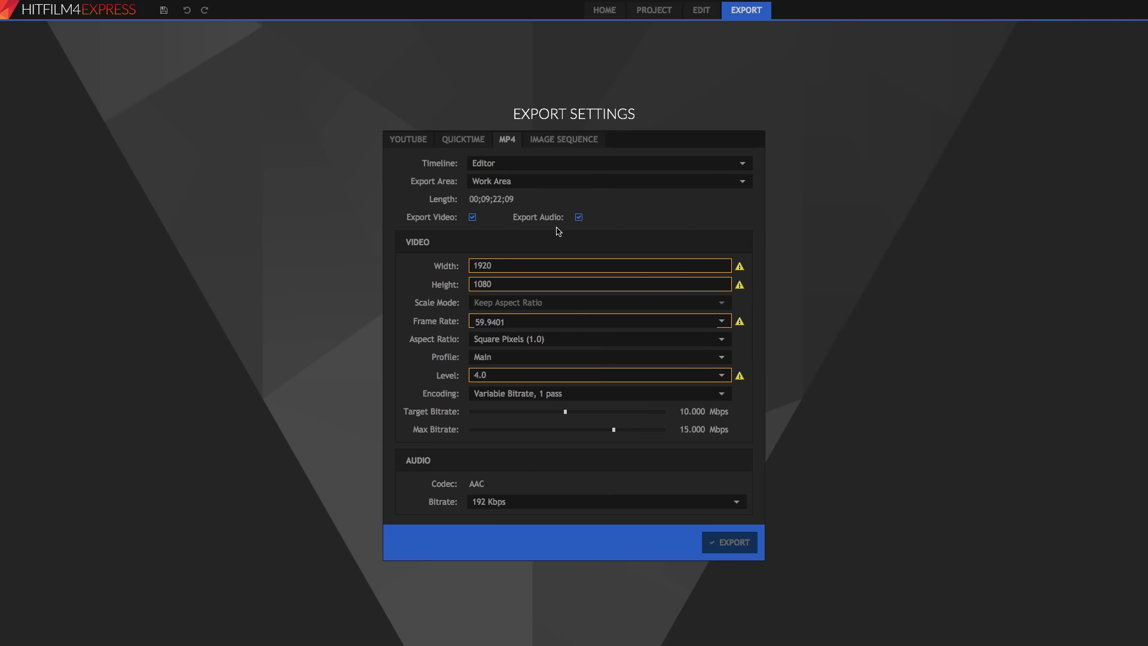
- Toggle Export Audio off and back on, and change the H.264 Level from 4.0 to 5.1
{"action": "left_click", "coordinate": [577, 218]}
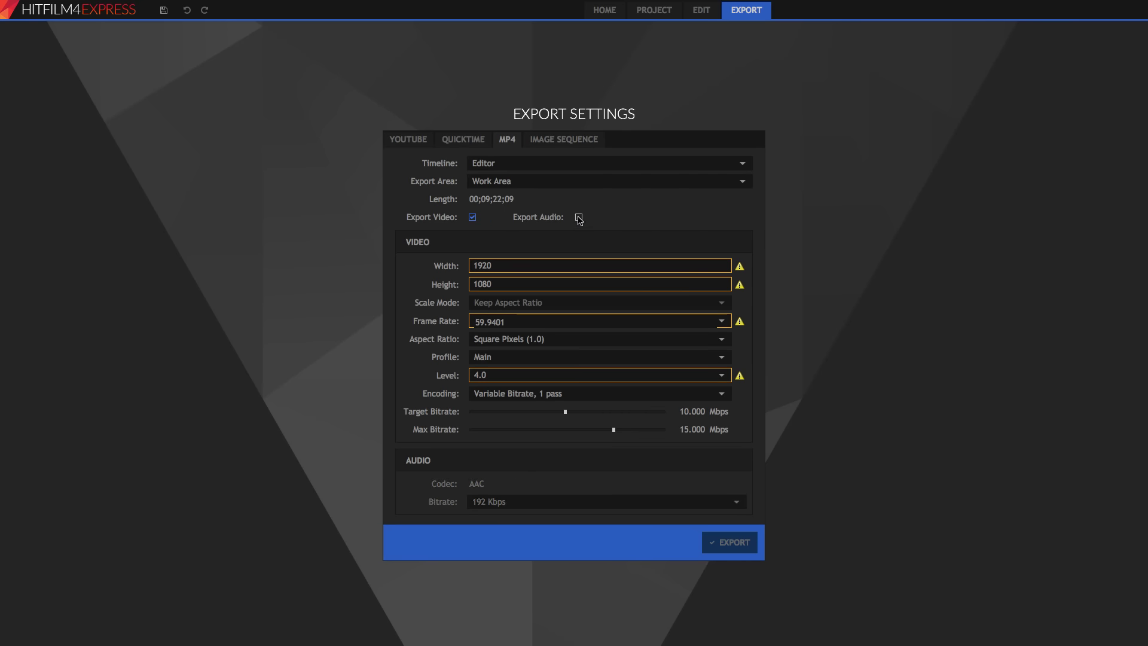
{"action": "left_click", "coordinate": [578, 219]}
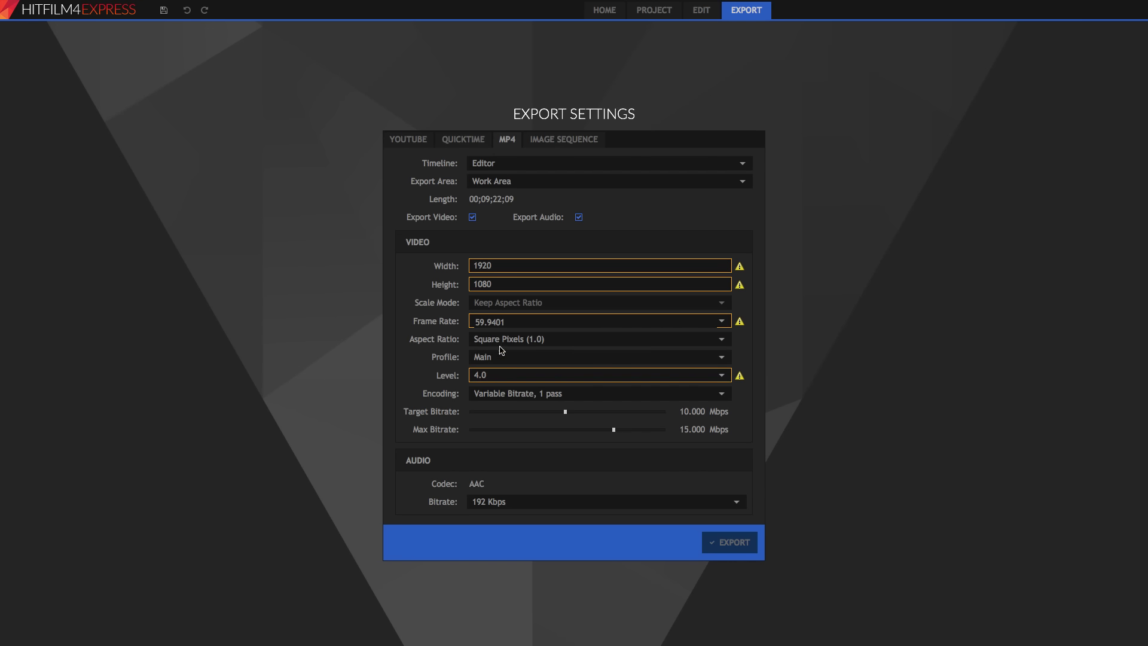
{"action": "mouse_move", "coordinate": [739, 267]}
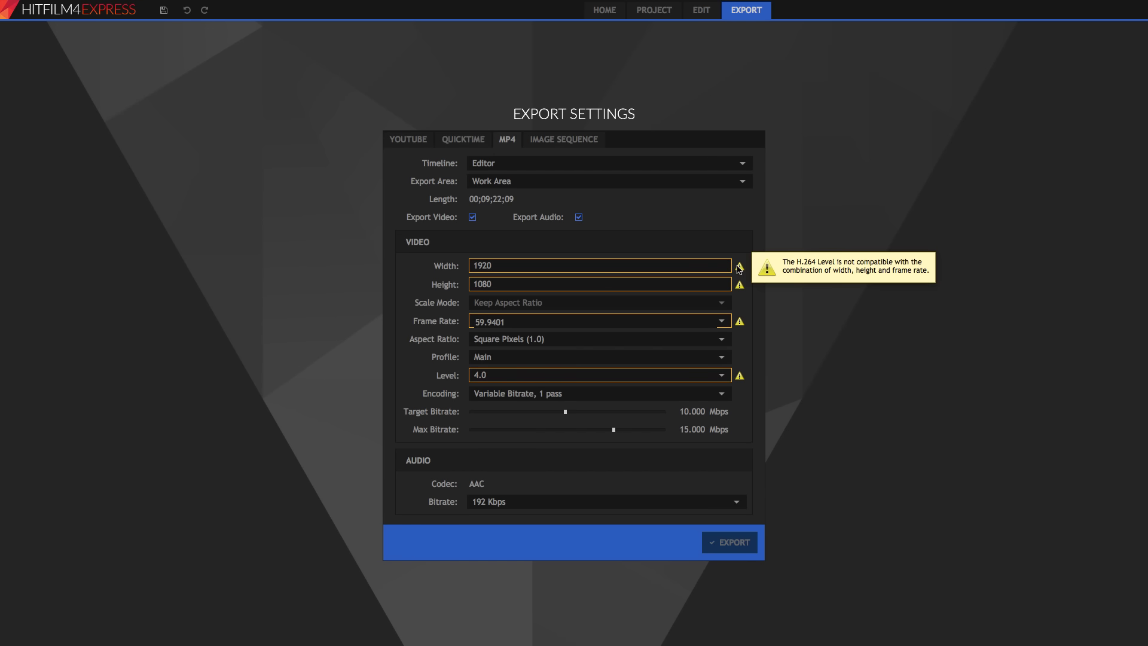
{"action": "left_click", "coordinate": [573, 375]}
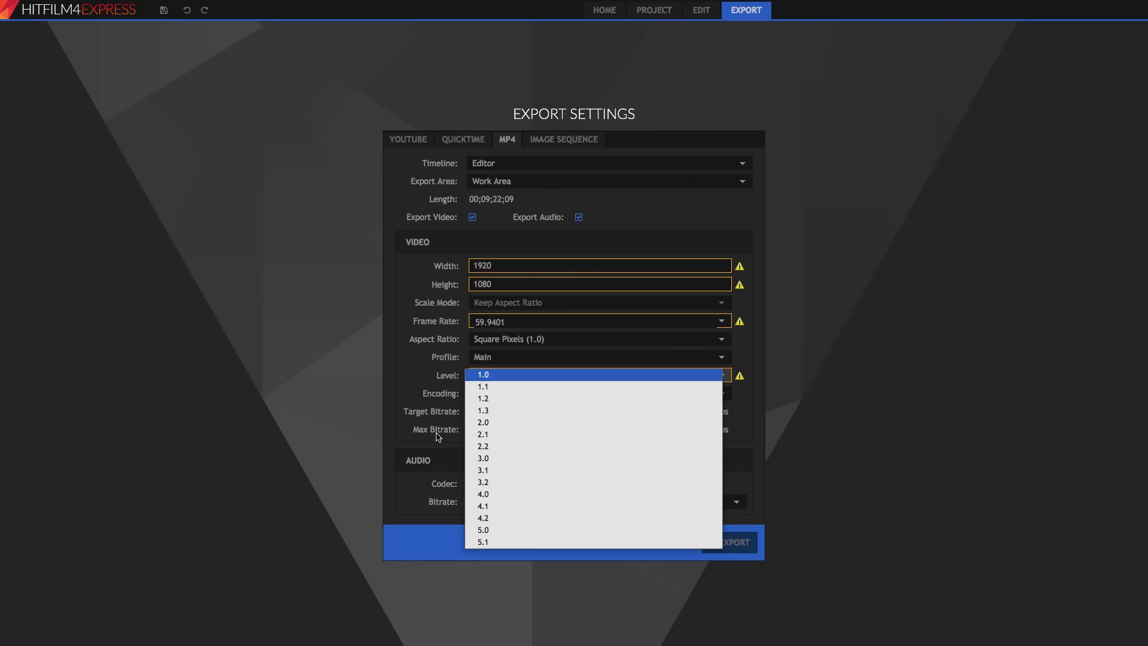
{"action": "left_click", "coordinate": [511, 494]}
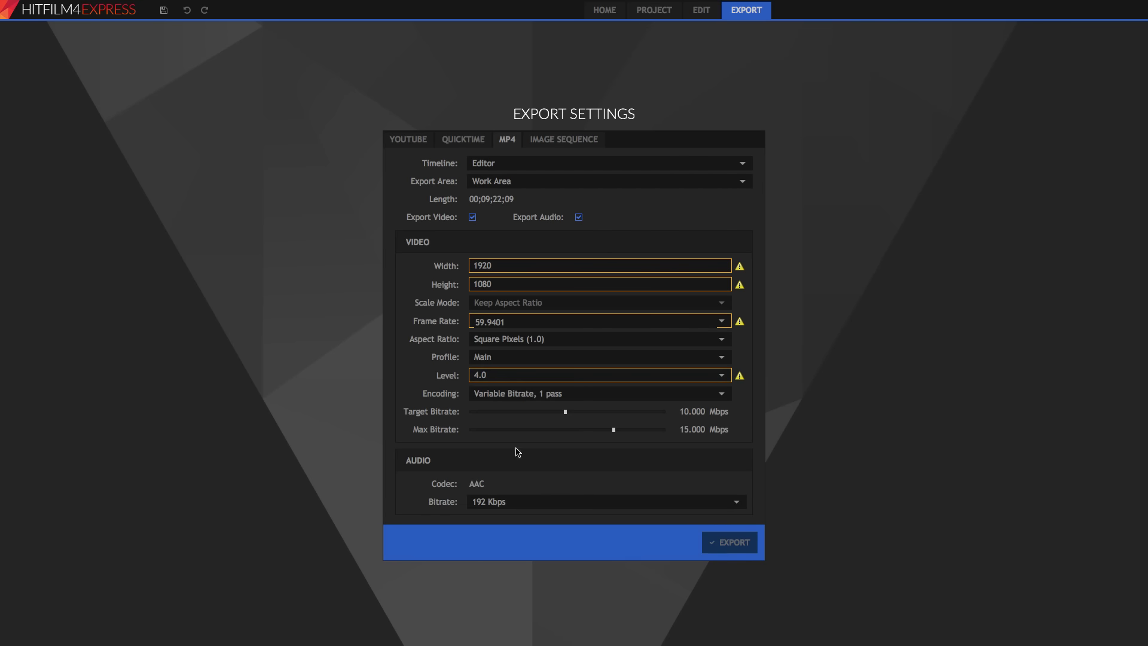
{"action": "left_click", "coordinate": [513, 375]}
{"action": "left_click", "coordinate": [508, 541]}
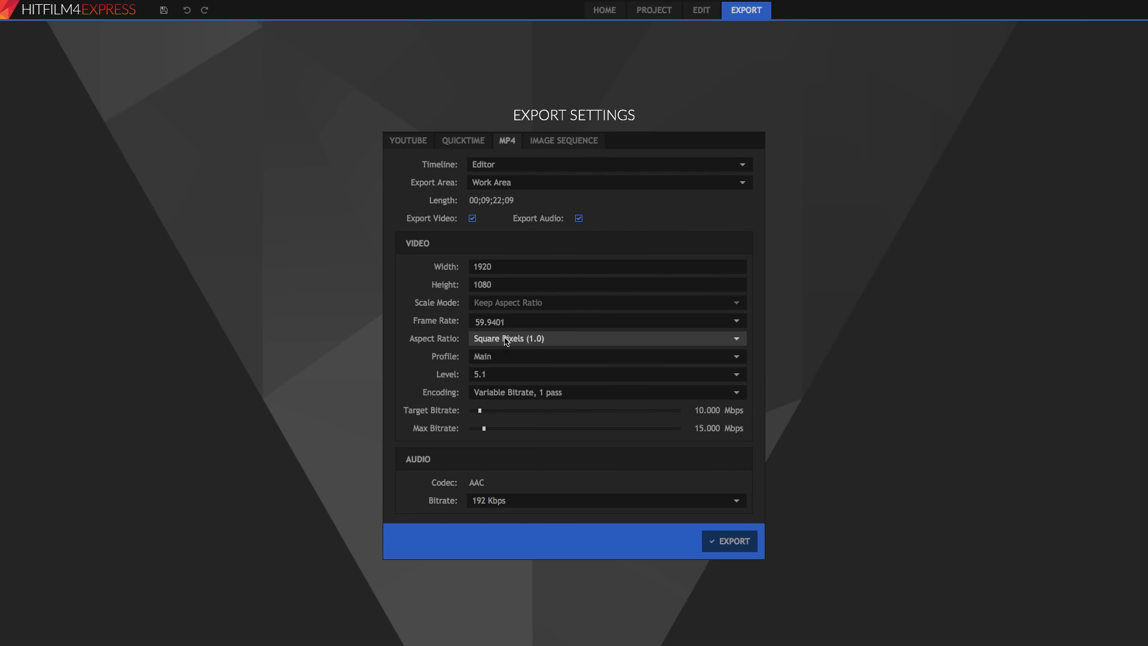
- Set Level 4.2, Max Bitrate 50.000 Mbps and Target Bitrate 40.038 Mbps
{"action": "left_click", "coordinate": [518, 411]}
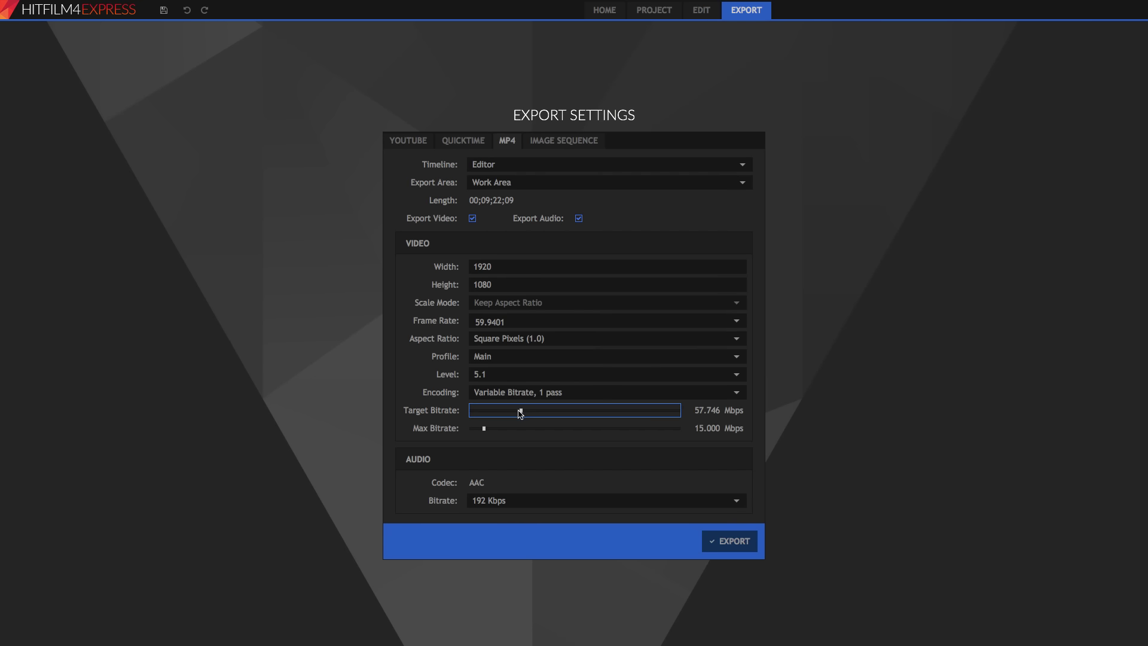
{"action": "left_click_drag", "start_coordinate": [518, 409], "coordinate": [505, 411]}
{"action": "left_click", "coordinate": [516, 428]}
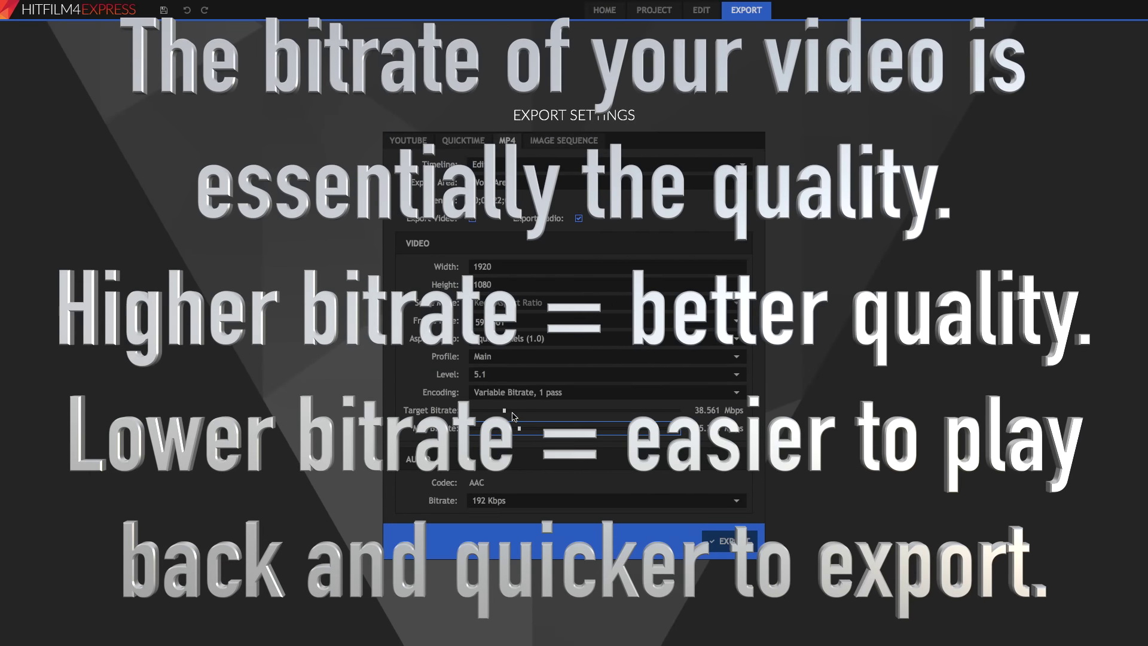
{"action": "left_click", "coordinate": [511, 412]}
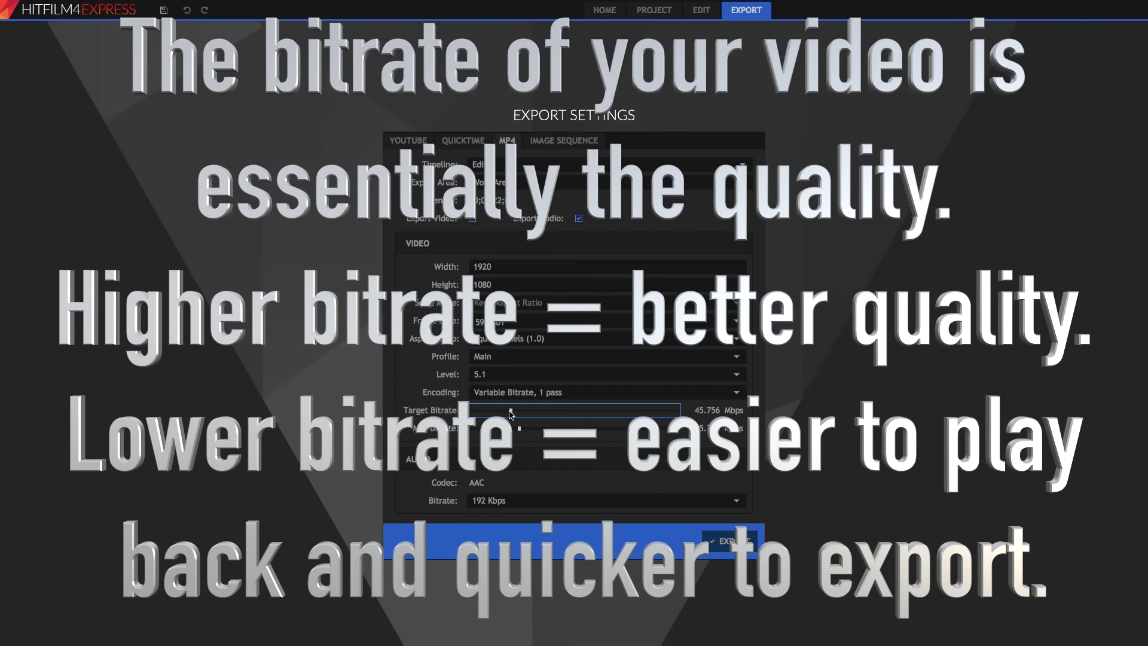
{"action": "left_click", "coordinate": [520, 374]}
{"action": "left_click", "coordinate": [528, 384]}
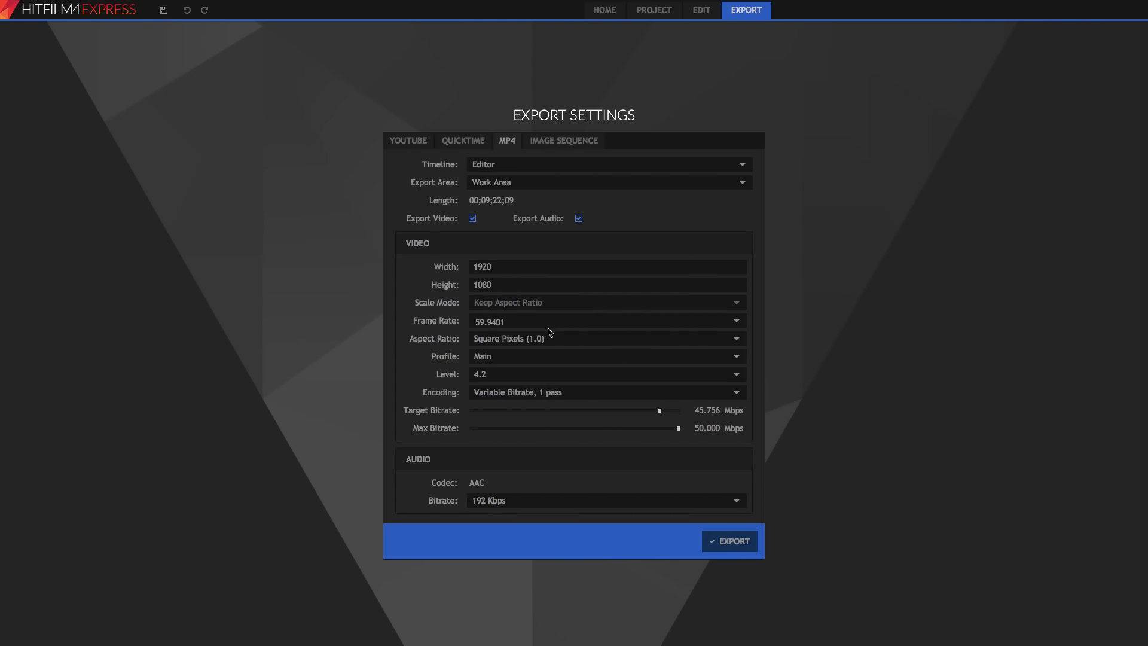
{"action": "left_click_drag", "start_coordinate": [660, 411], "coordinate": [638, 414]}
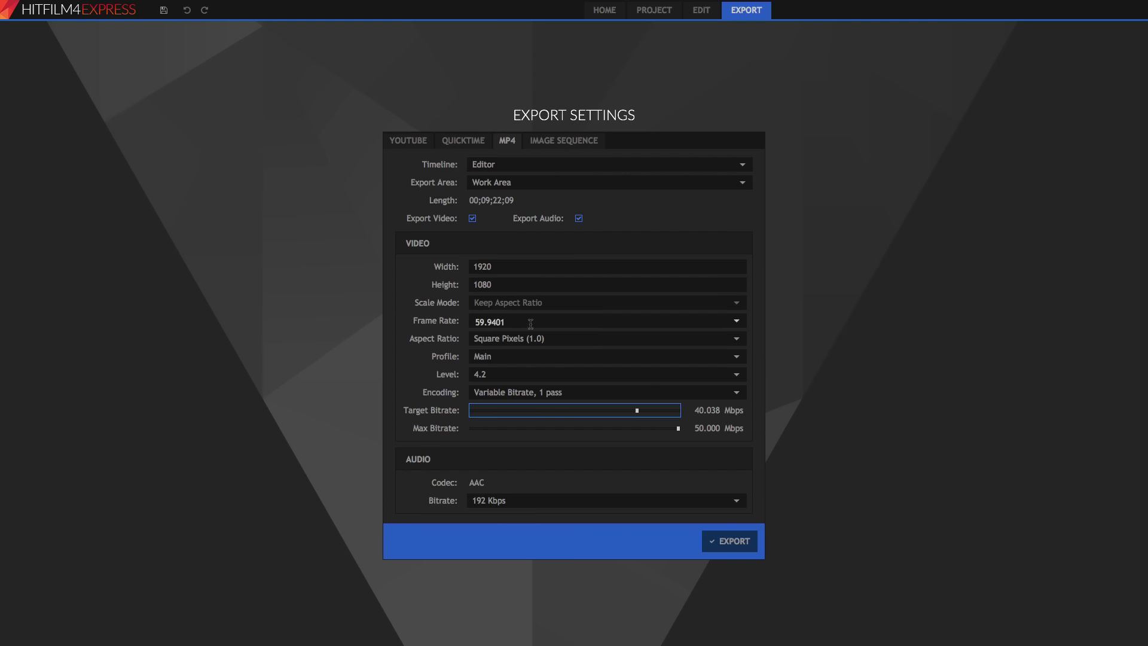
- Replace the Frame Rate value 59.9401 with 59.94
{"action": "left_click_drag", "start_coordinate": [517, 322], "coordinate": [469, 324]}
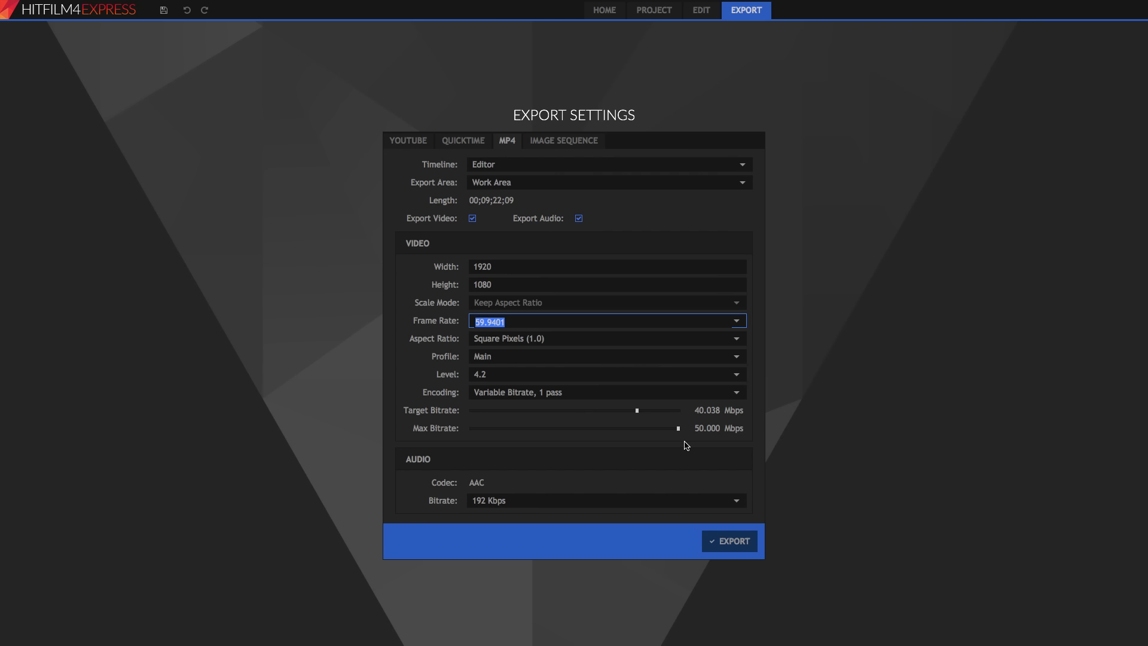
{"action": "type", "text": "59.94"}
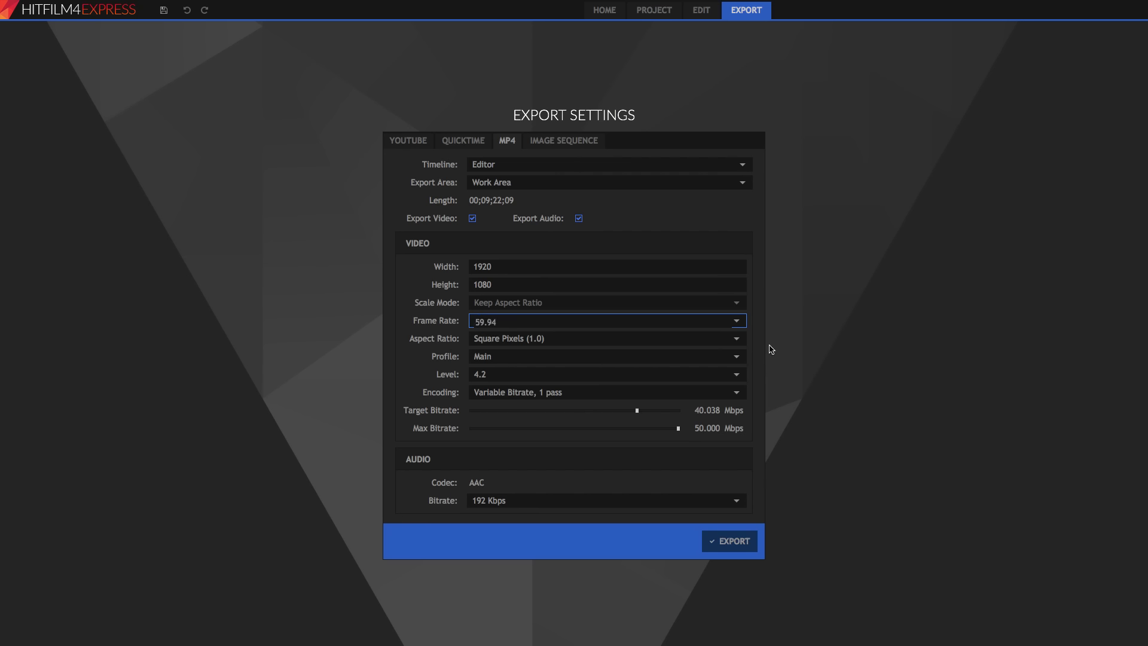